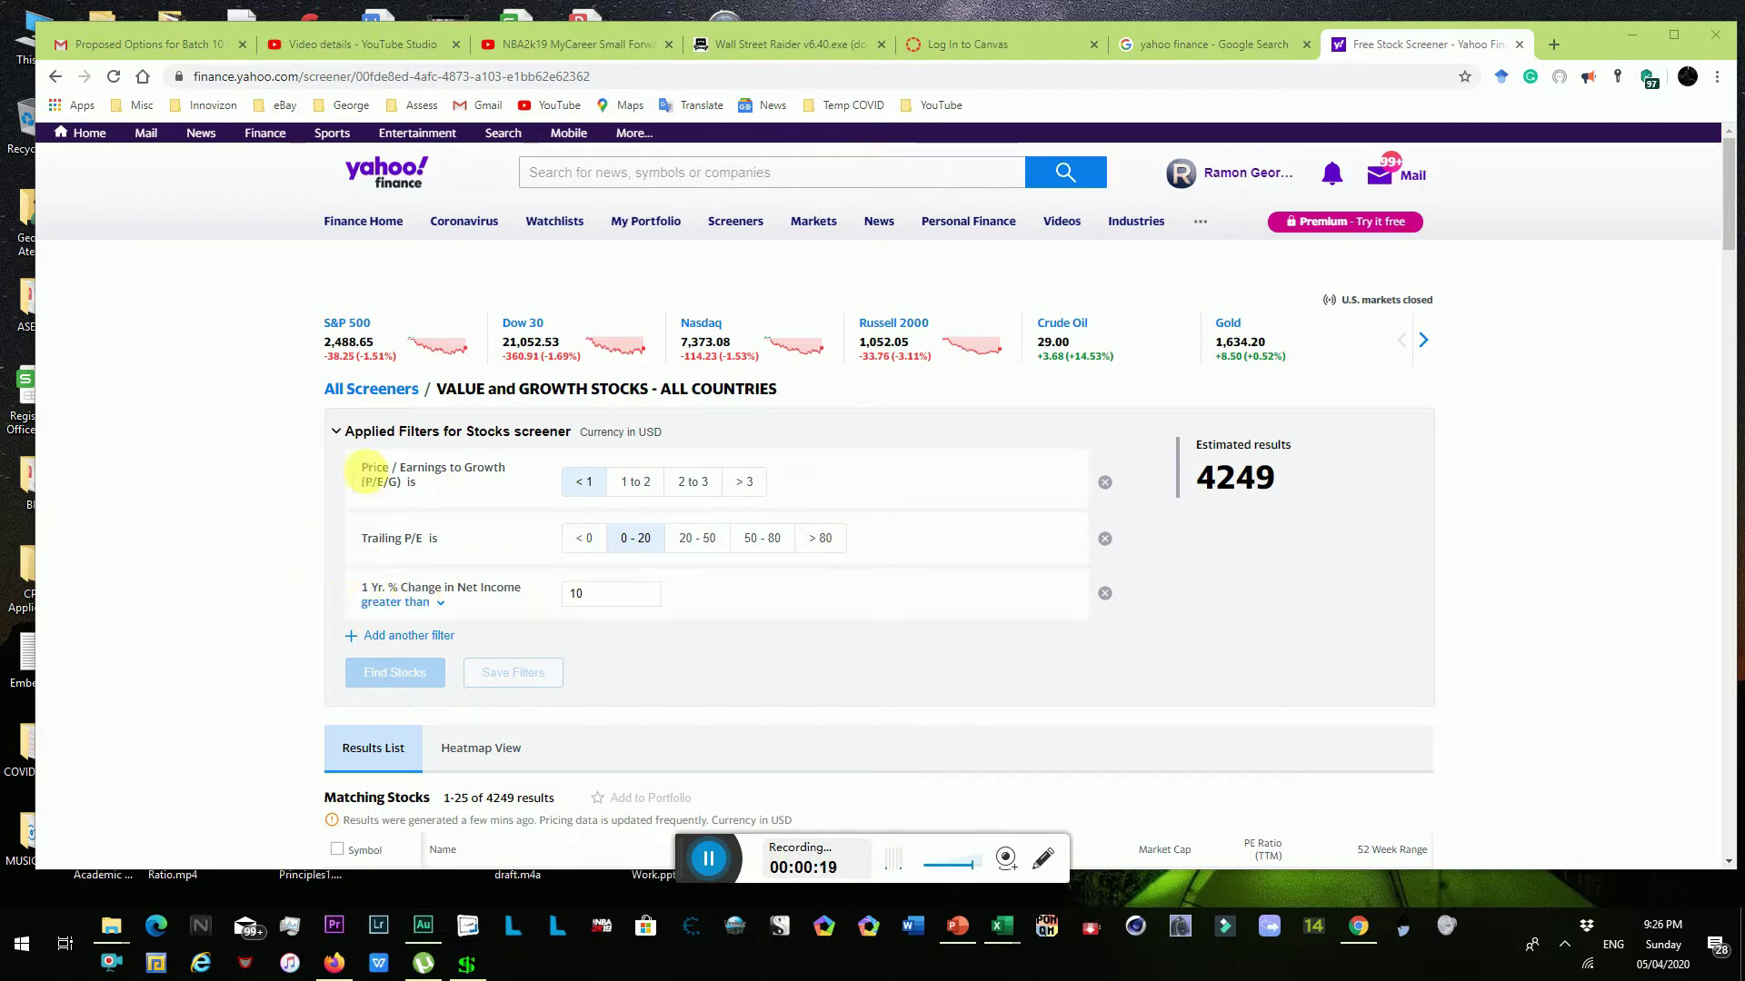
- Examine the stock filters available to add to the VALUE and GROWTH STOCKS - ALL COUNTRIES screener
click(422, 636)
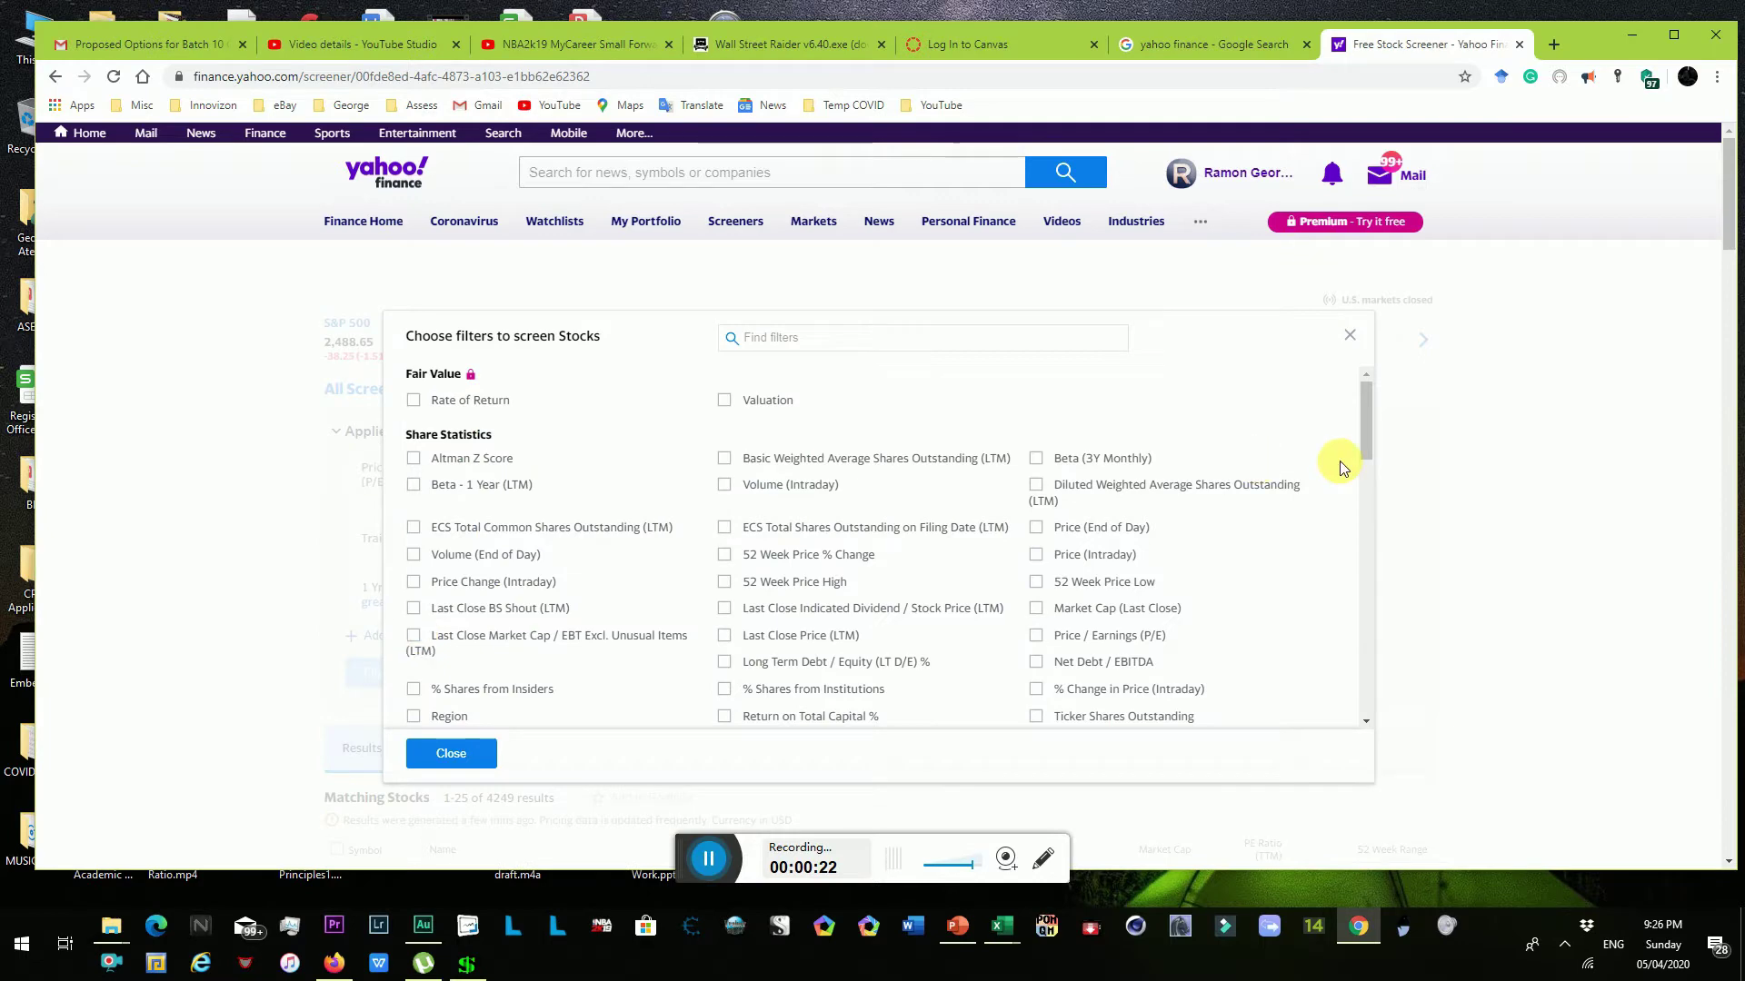
mouse_move(1367, 417)
mouse_down()
mouse_move(1392, 690)
mouse_move(1361, 407)
mouse_up()
click(1350, 336)
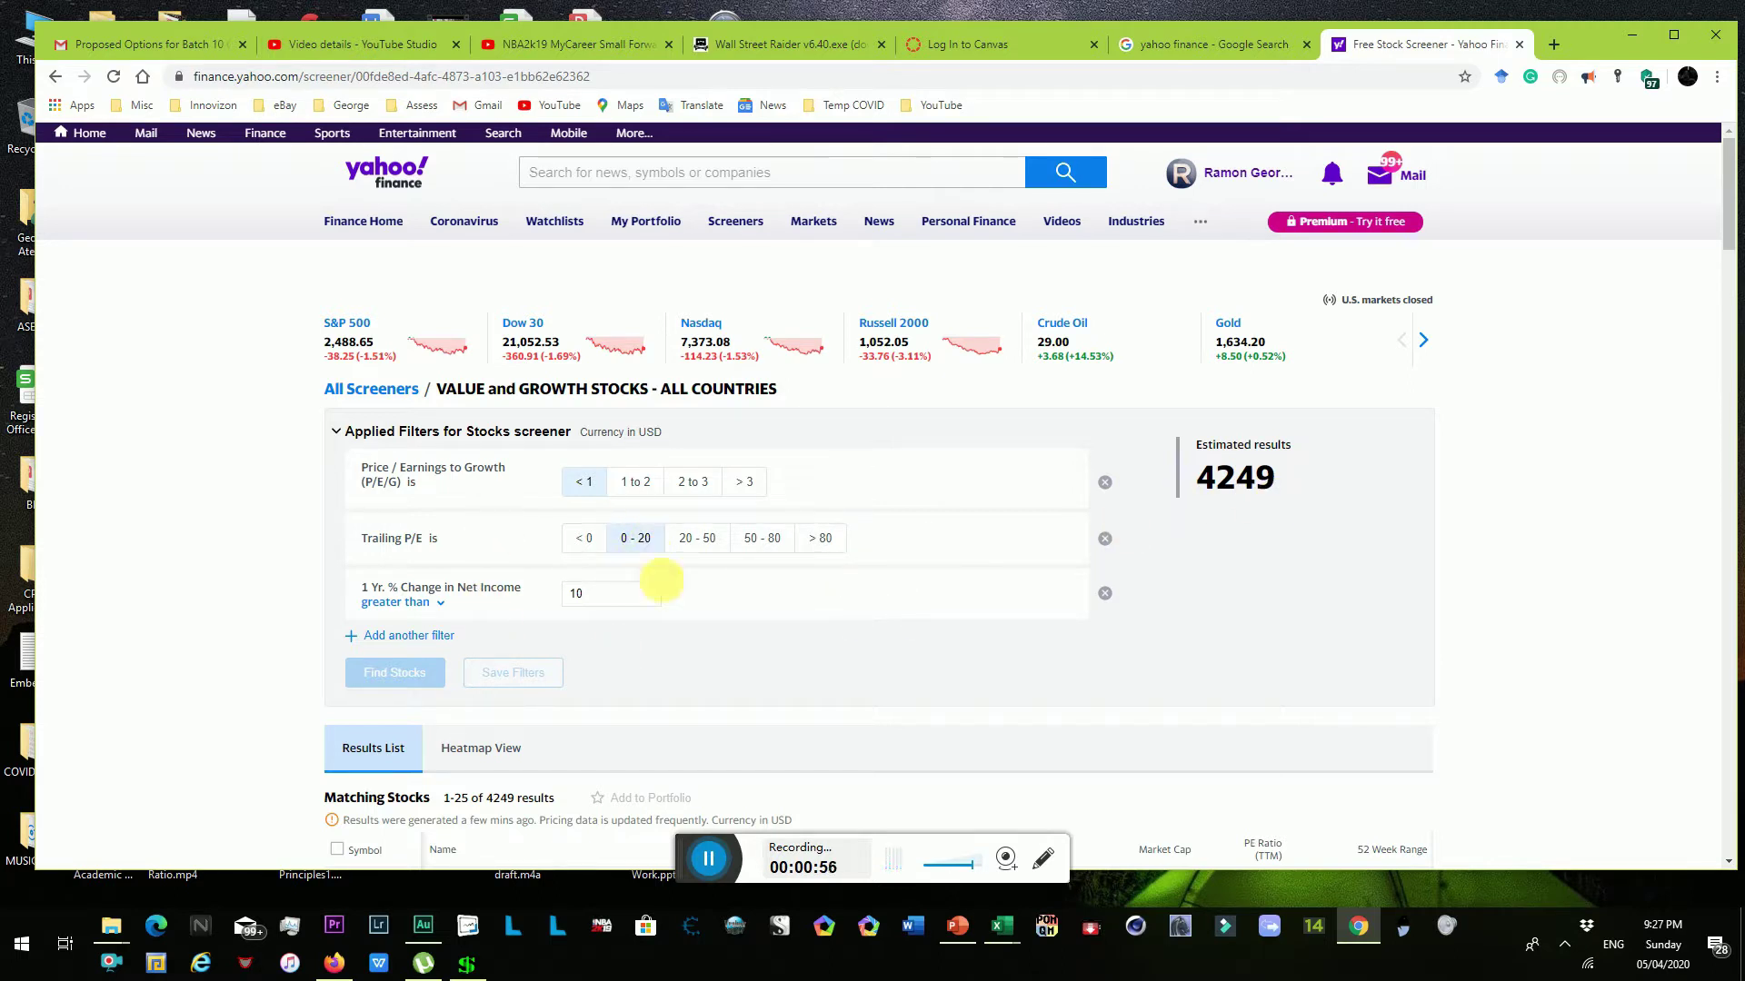
- Go to the list of all screeners and open the saved US - GROWTH screener
click(354, 401)
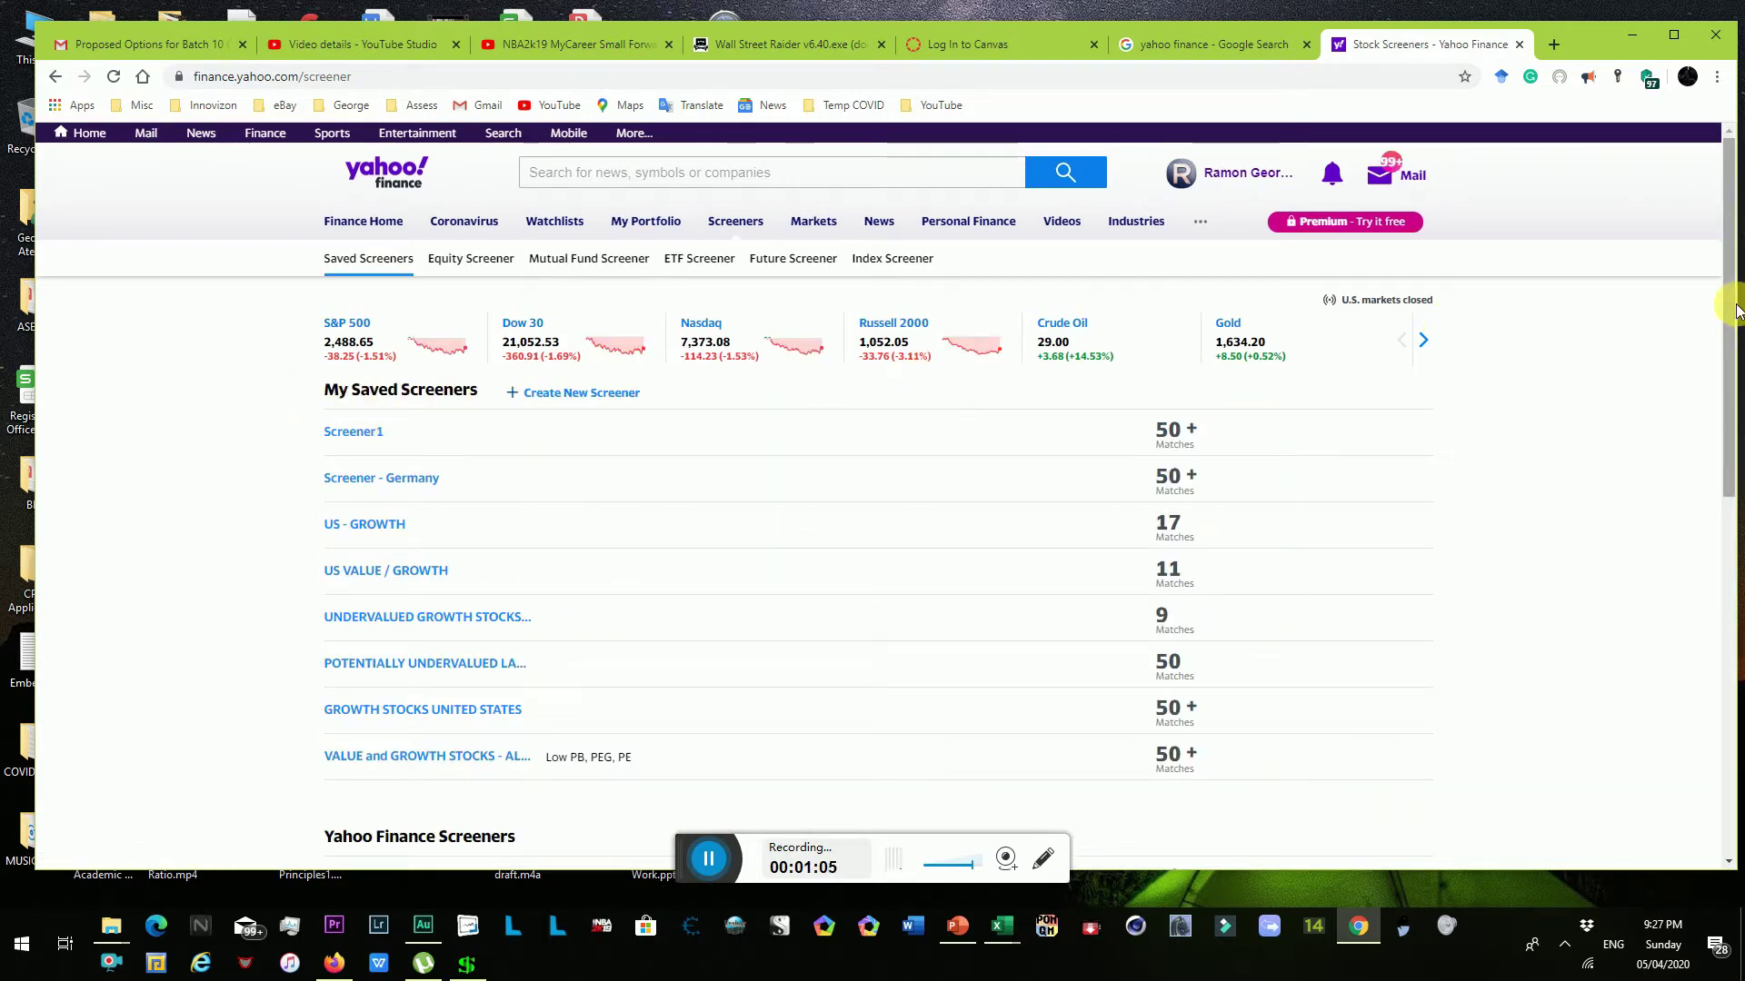
drag(1733, 292, 1731, 331)
scroll(1731, 332, down, 1)
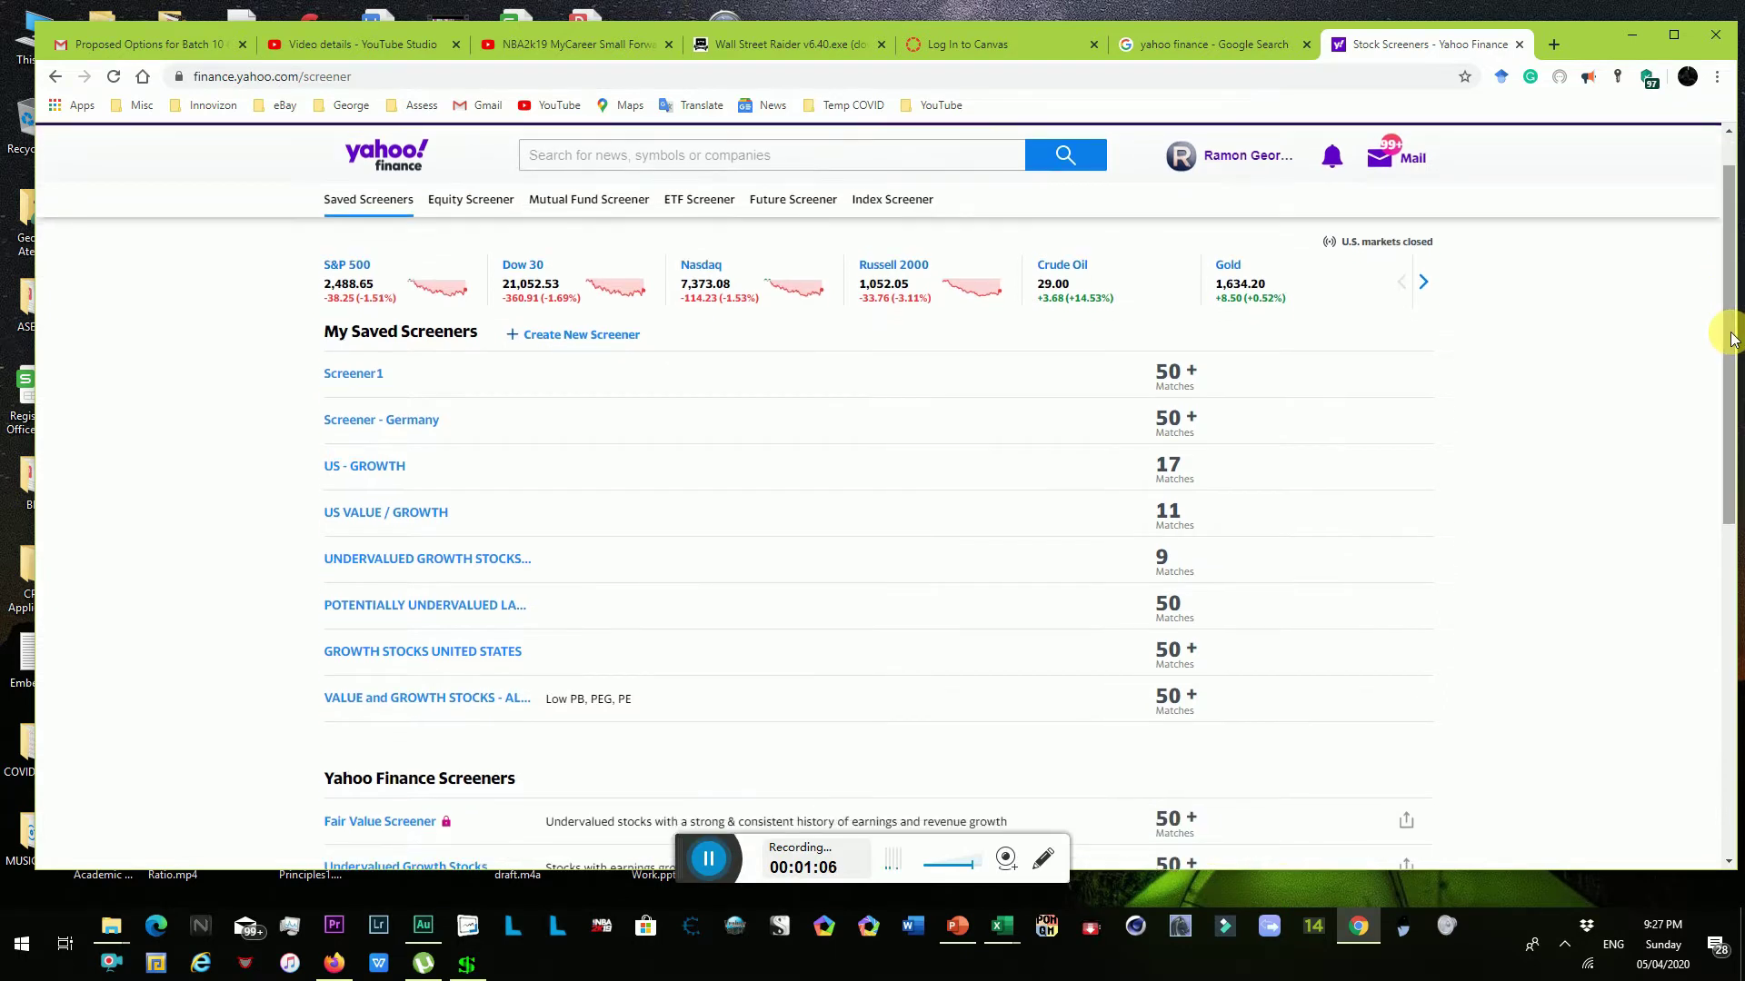
click(372, 467)
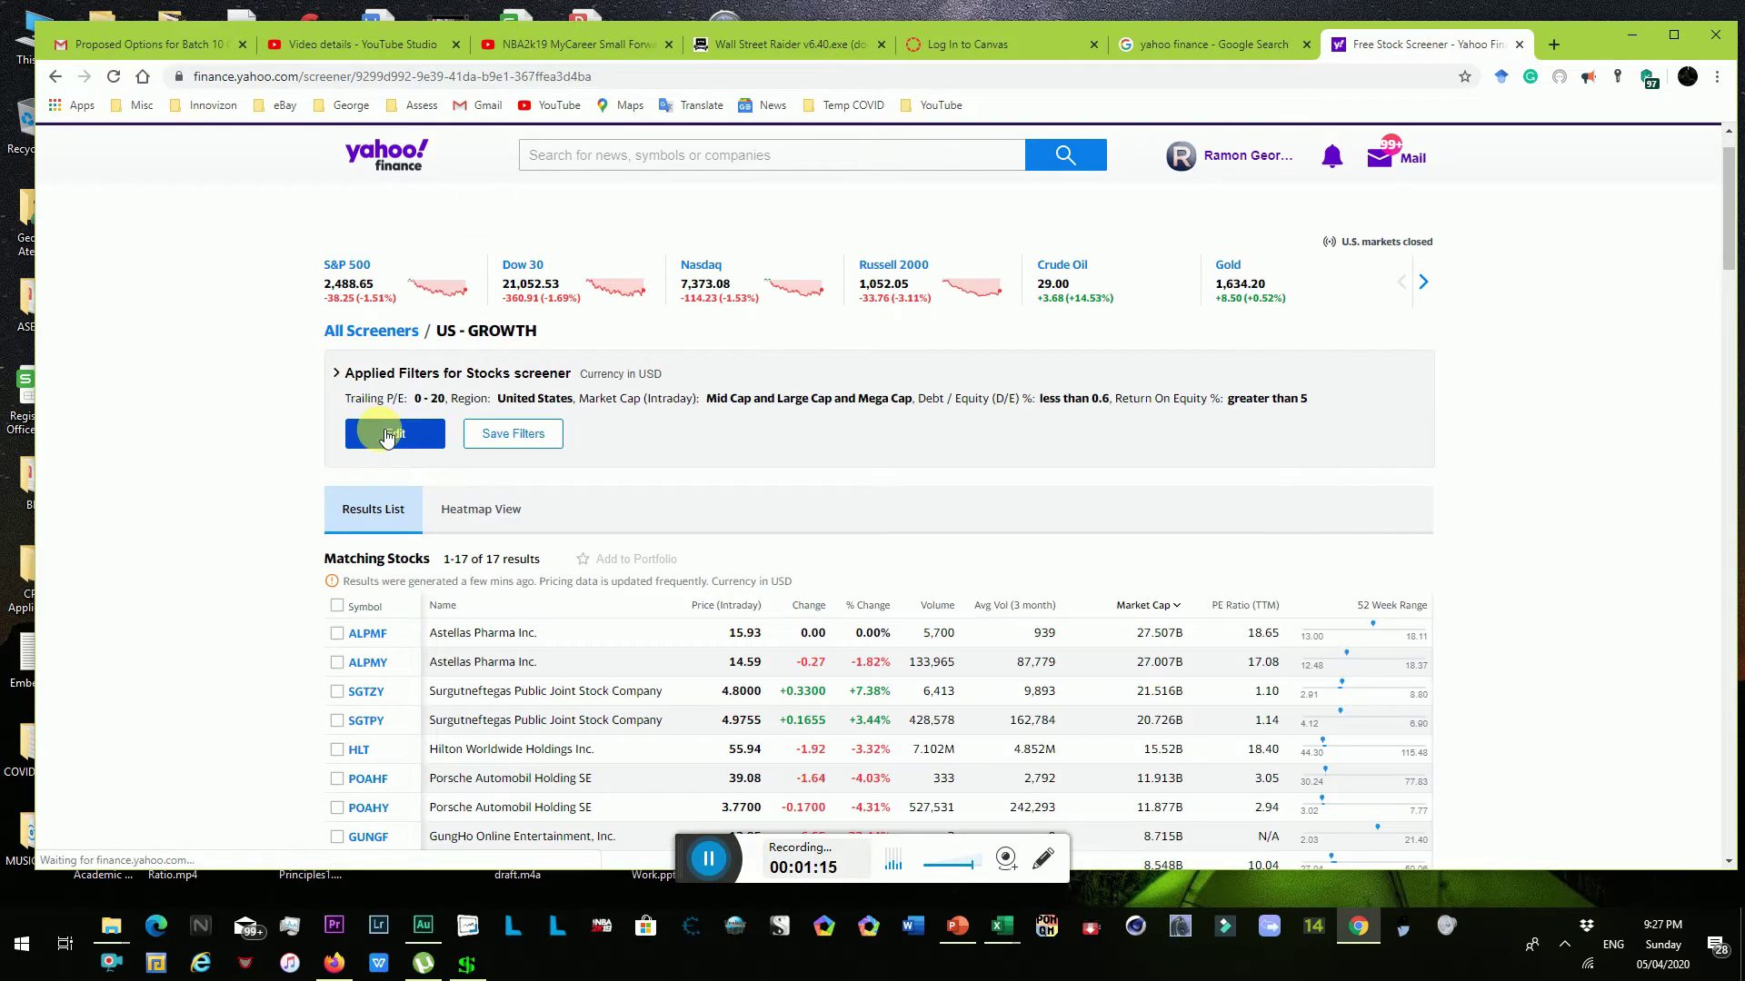
- Edit the US - GROWTH filters so that Return On Equity % is greater than 15
click(386, 435)
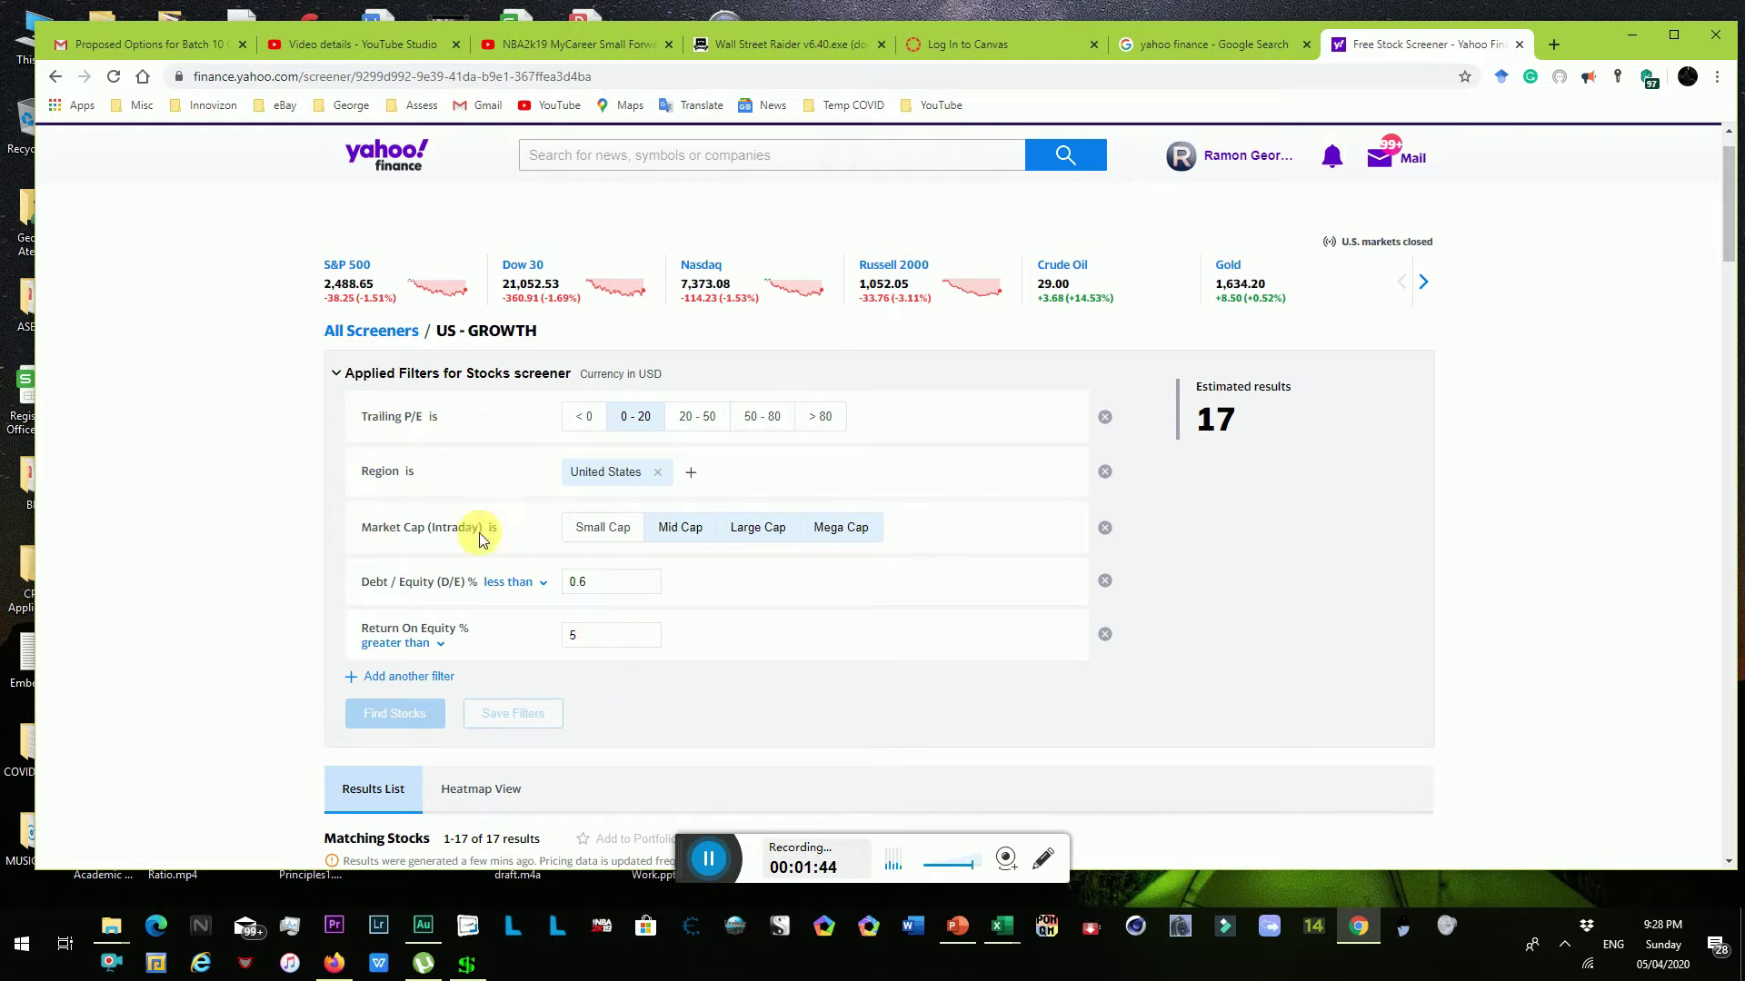
click(626, 635)
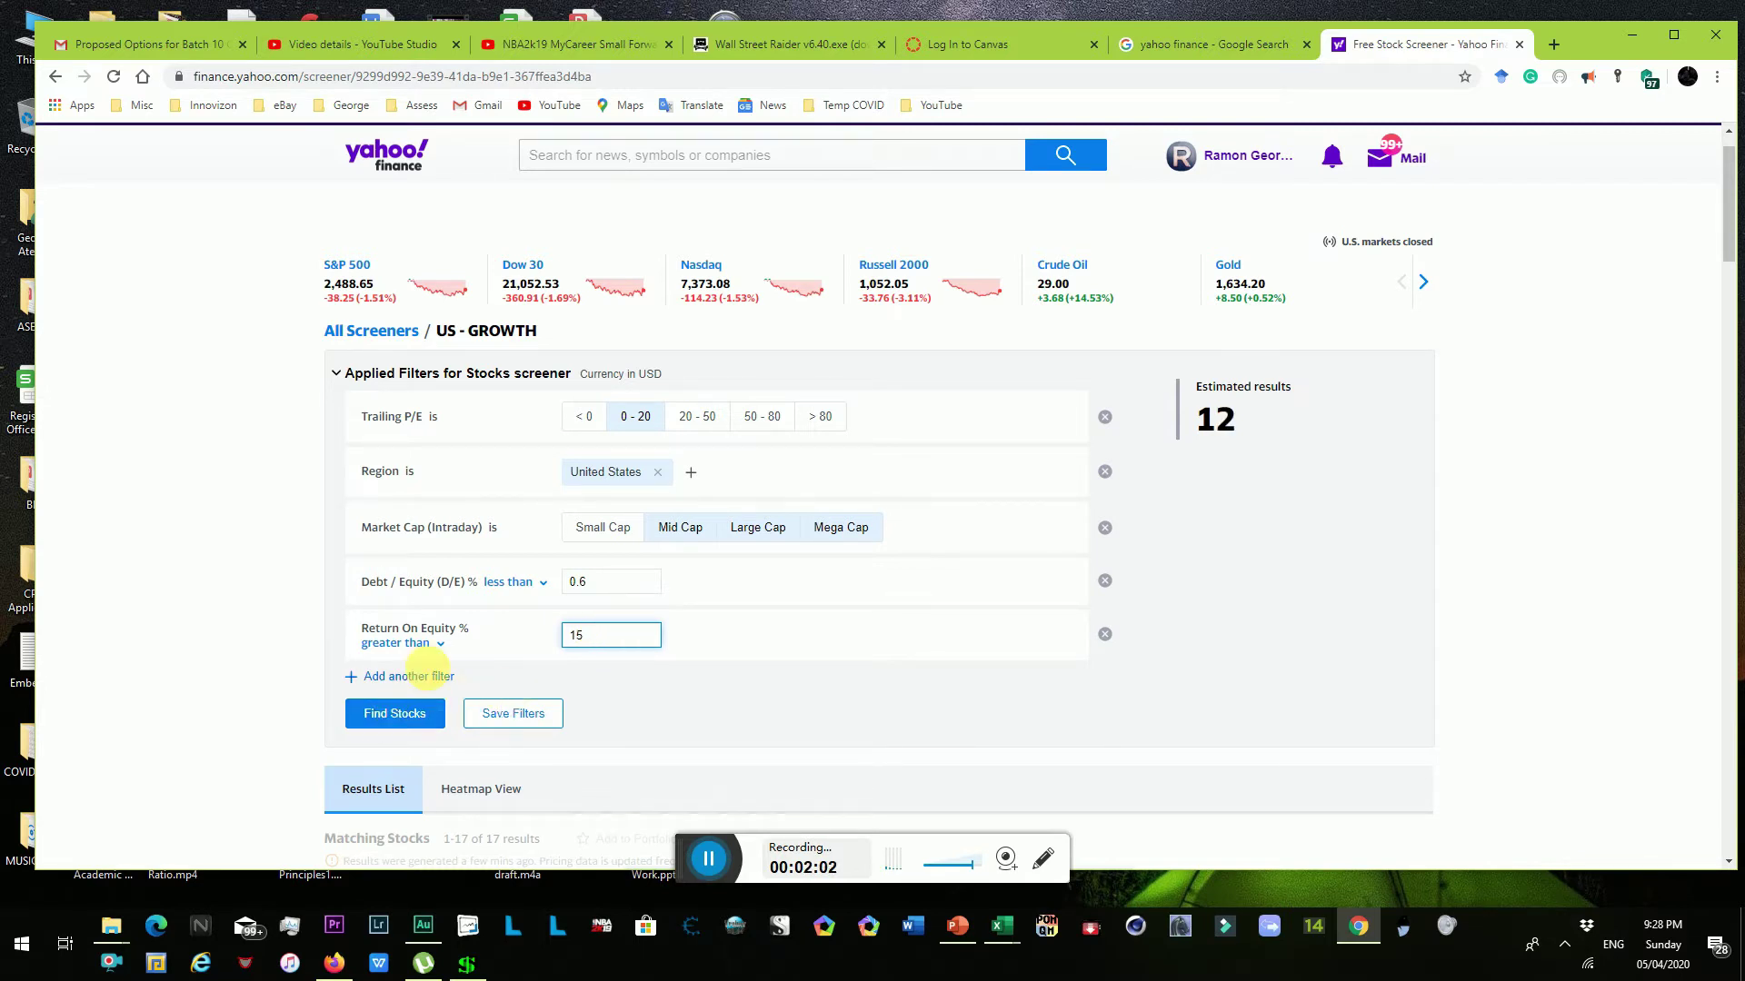
- Examine the additional stock filters from Share Statistics through Sector & Industry without adding any
click(421, 678)
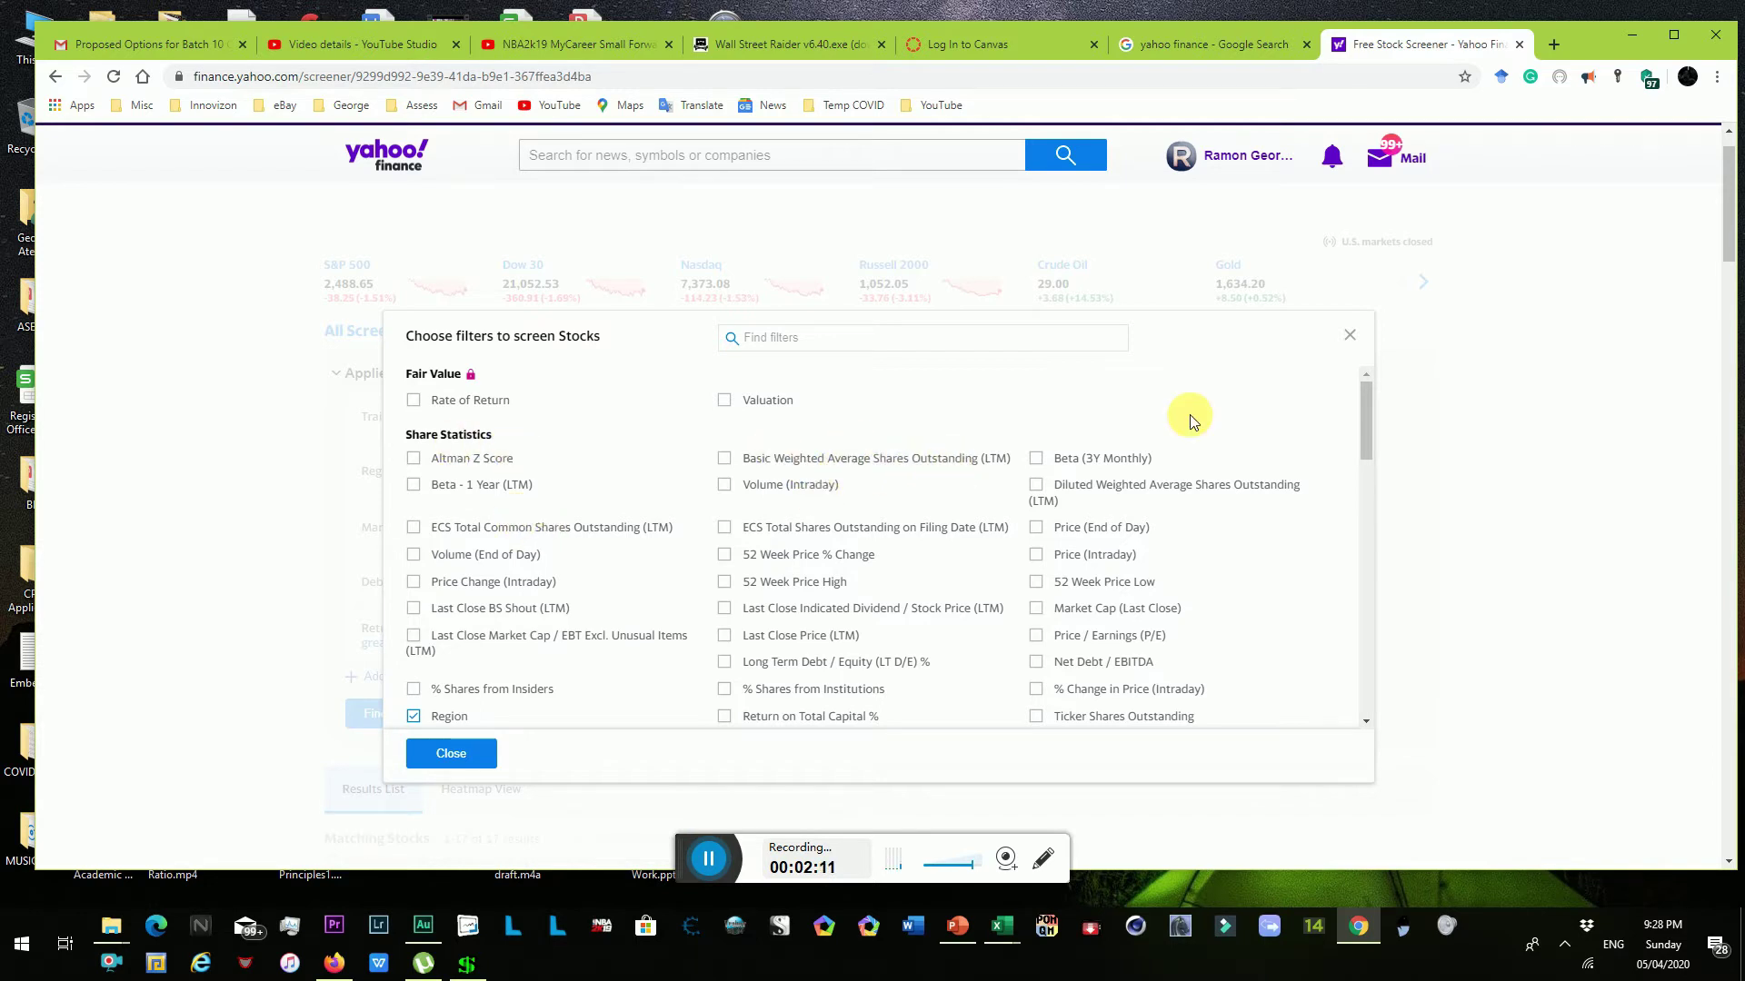
drag(1365, 410, 1374, 477)
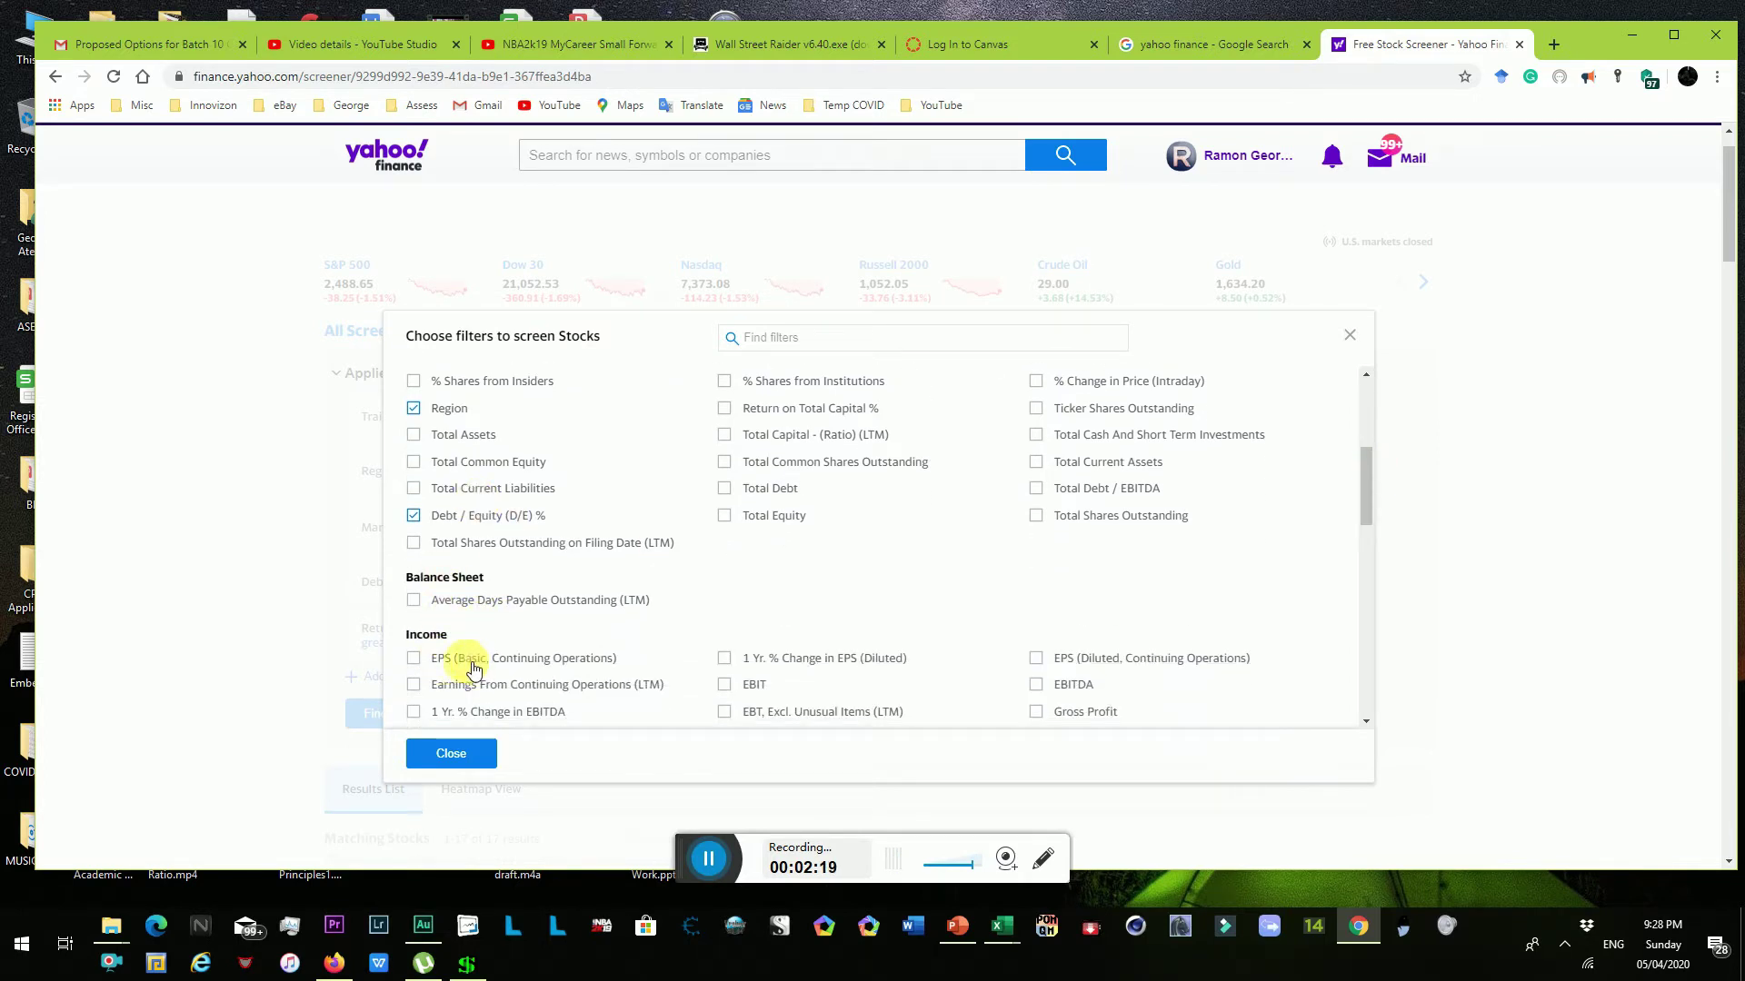
drag(1364, 496, 1377, 584)
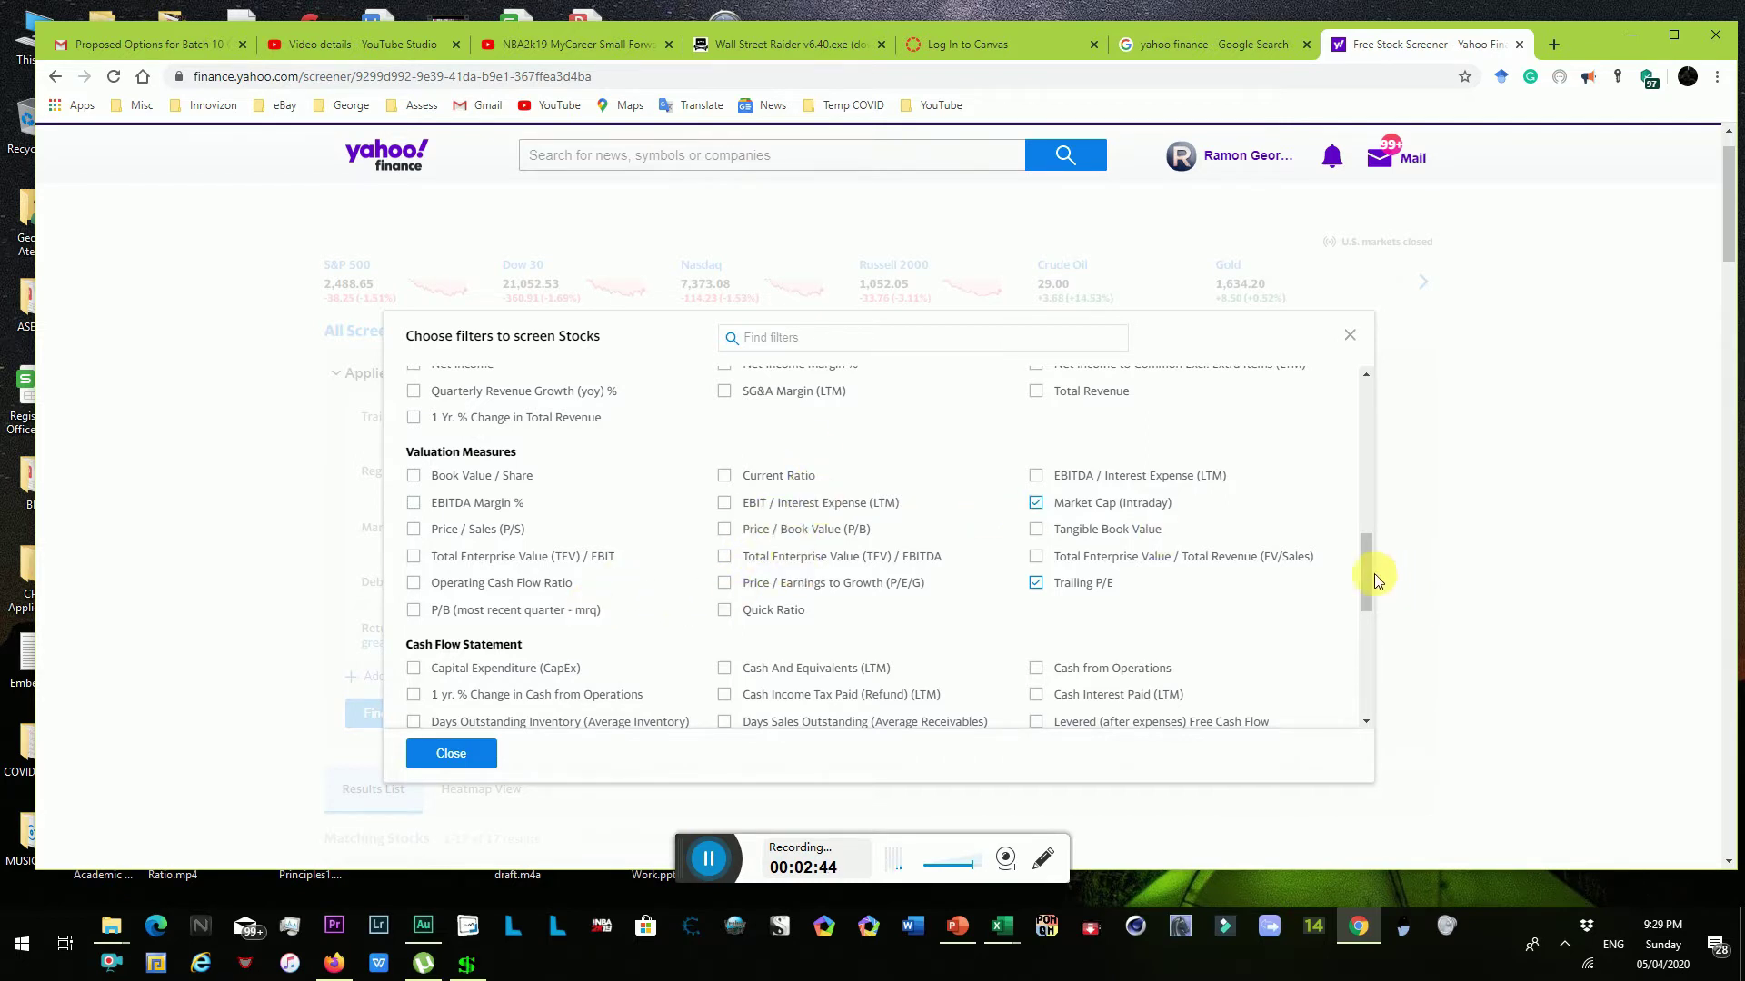
right_click(1371, 636)
drag(1368, 594, 1363, 722)
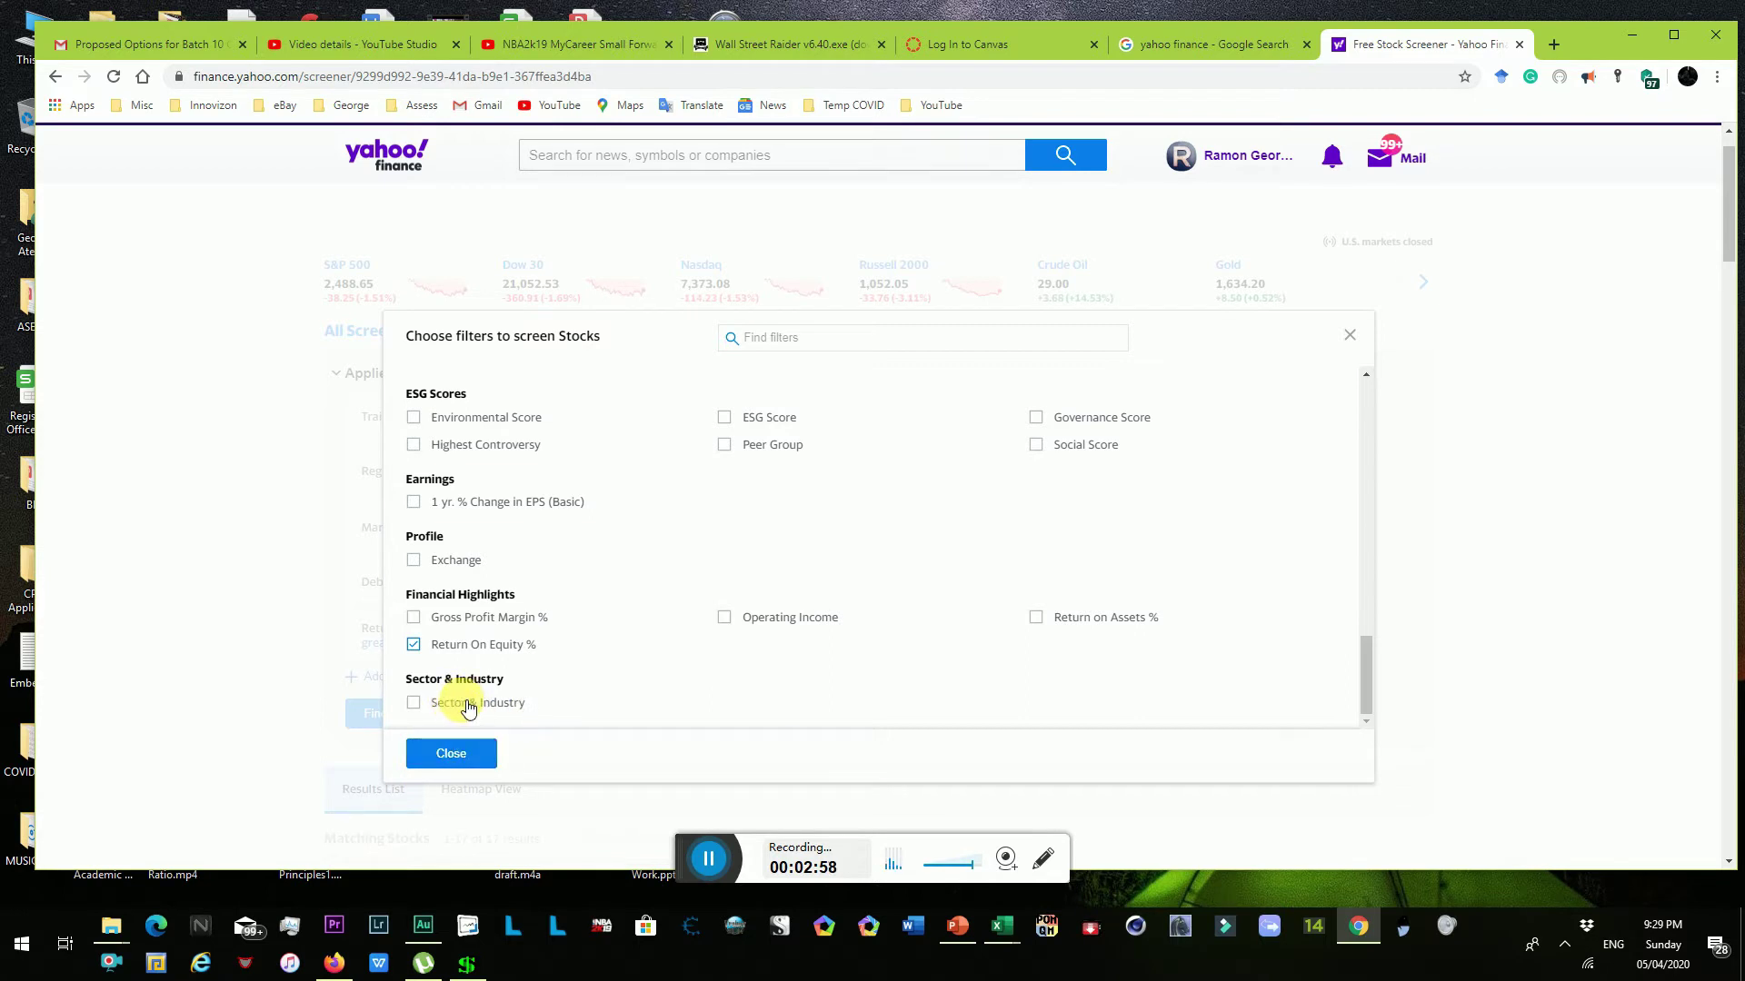
click(445, 753)
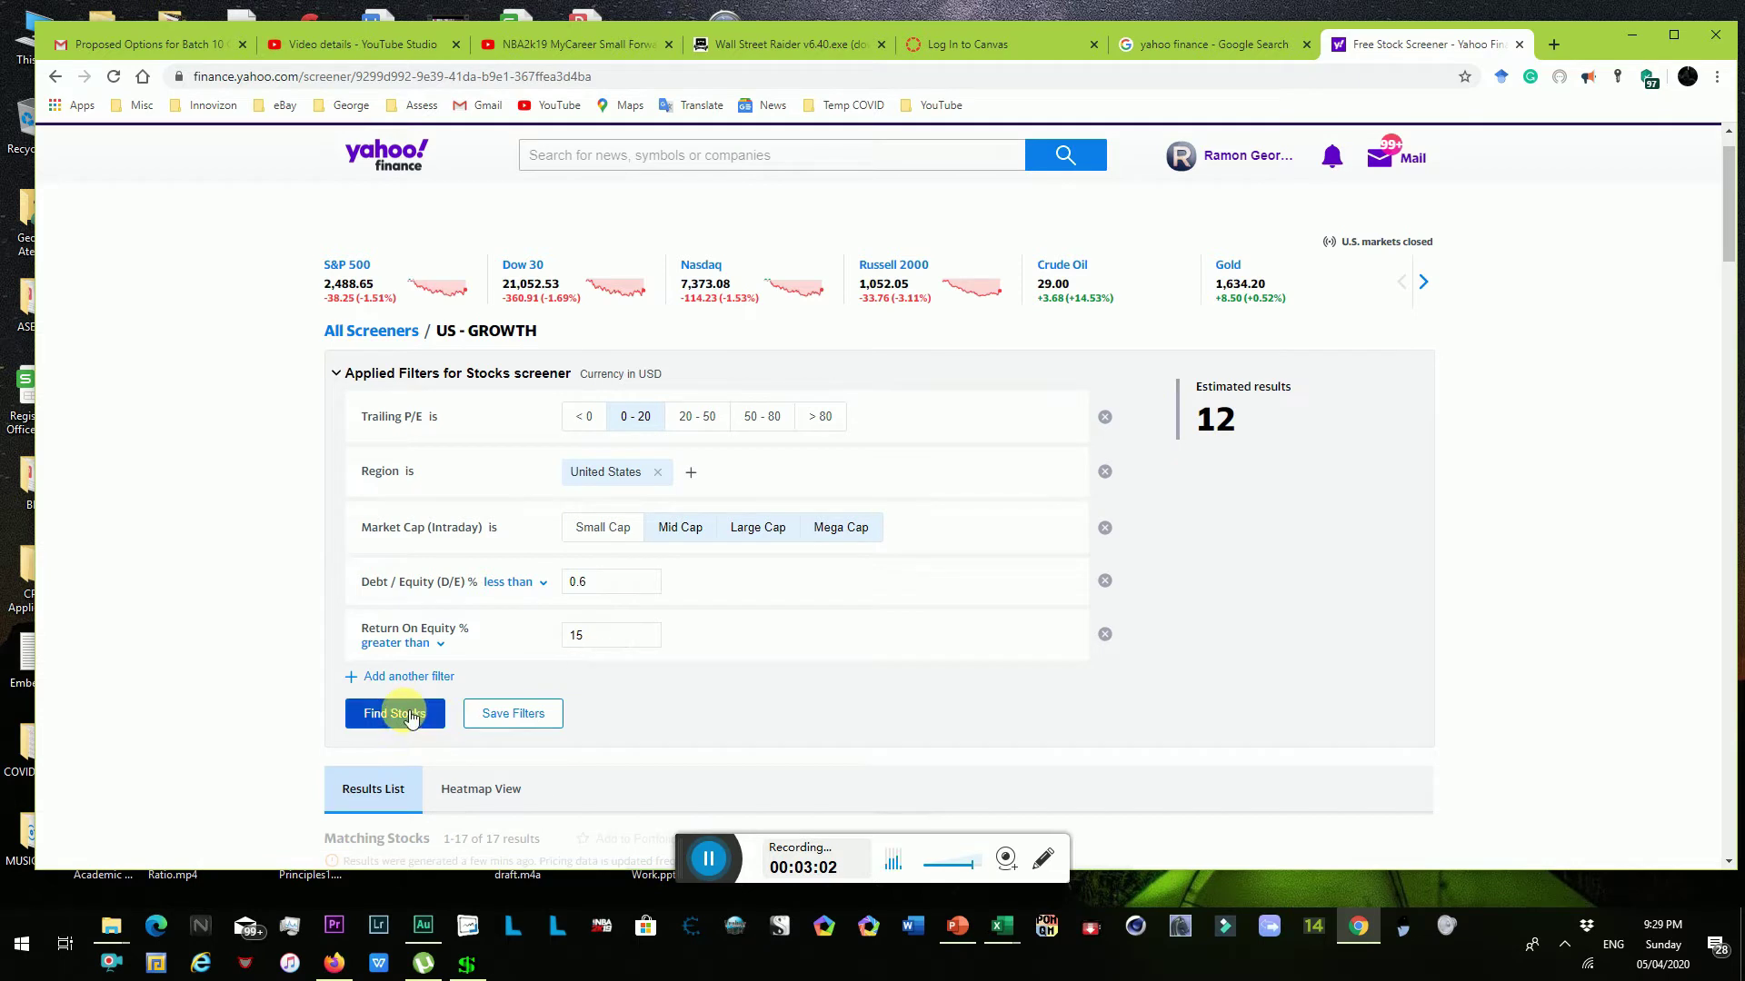
- Save the edited filters under the name US - GROWTH and find the matching stocks
click(540, 724)
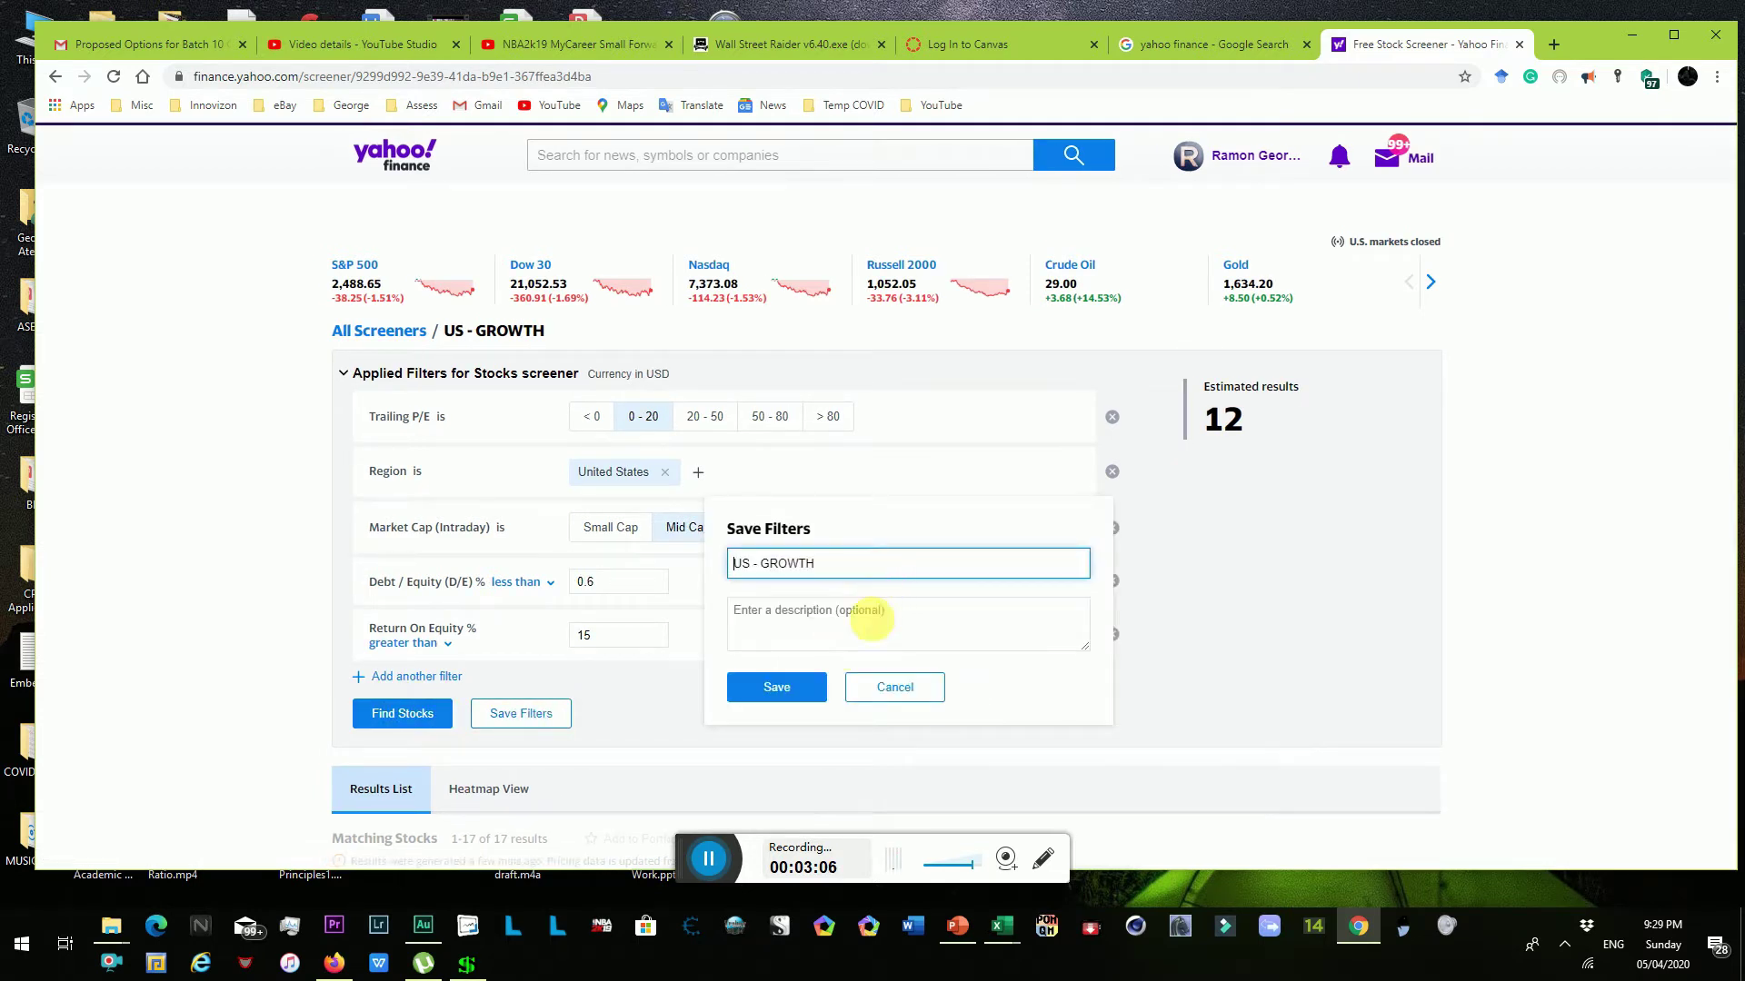
click(781, 688)
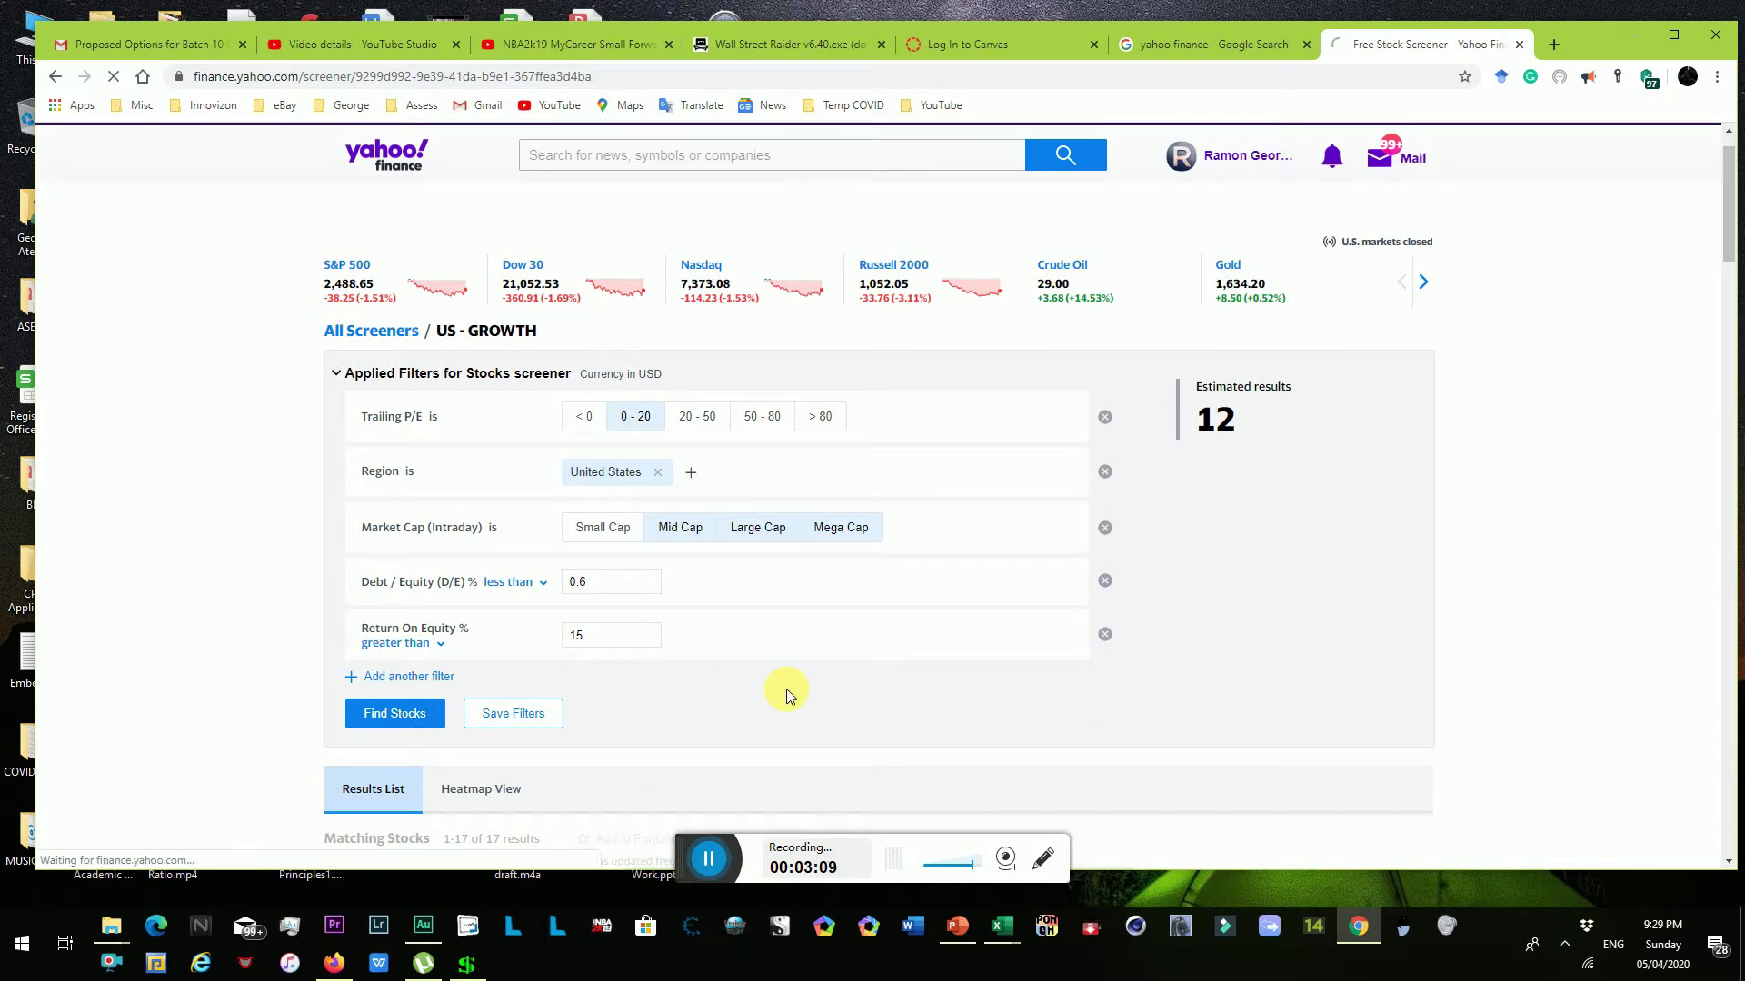
click(394, 713)
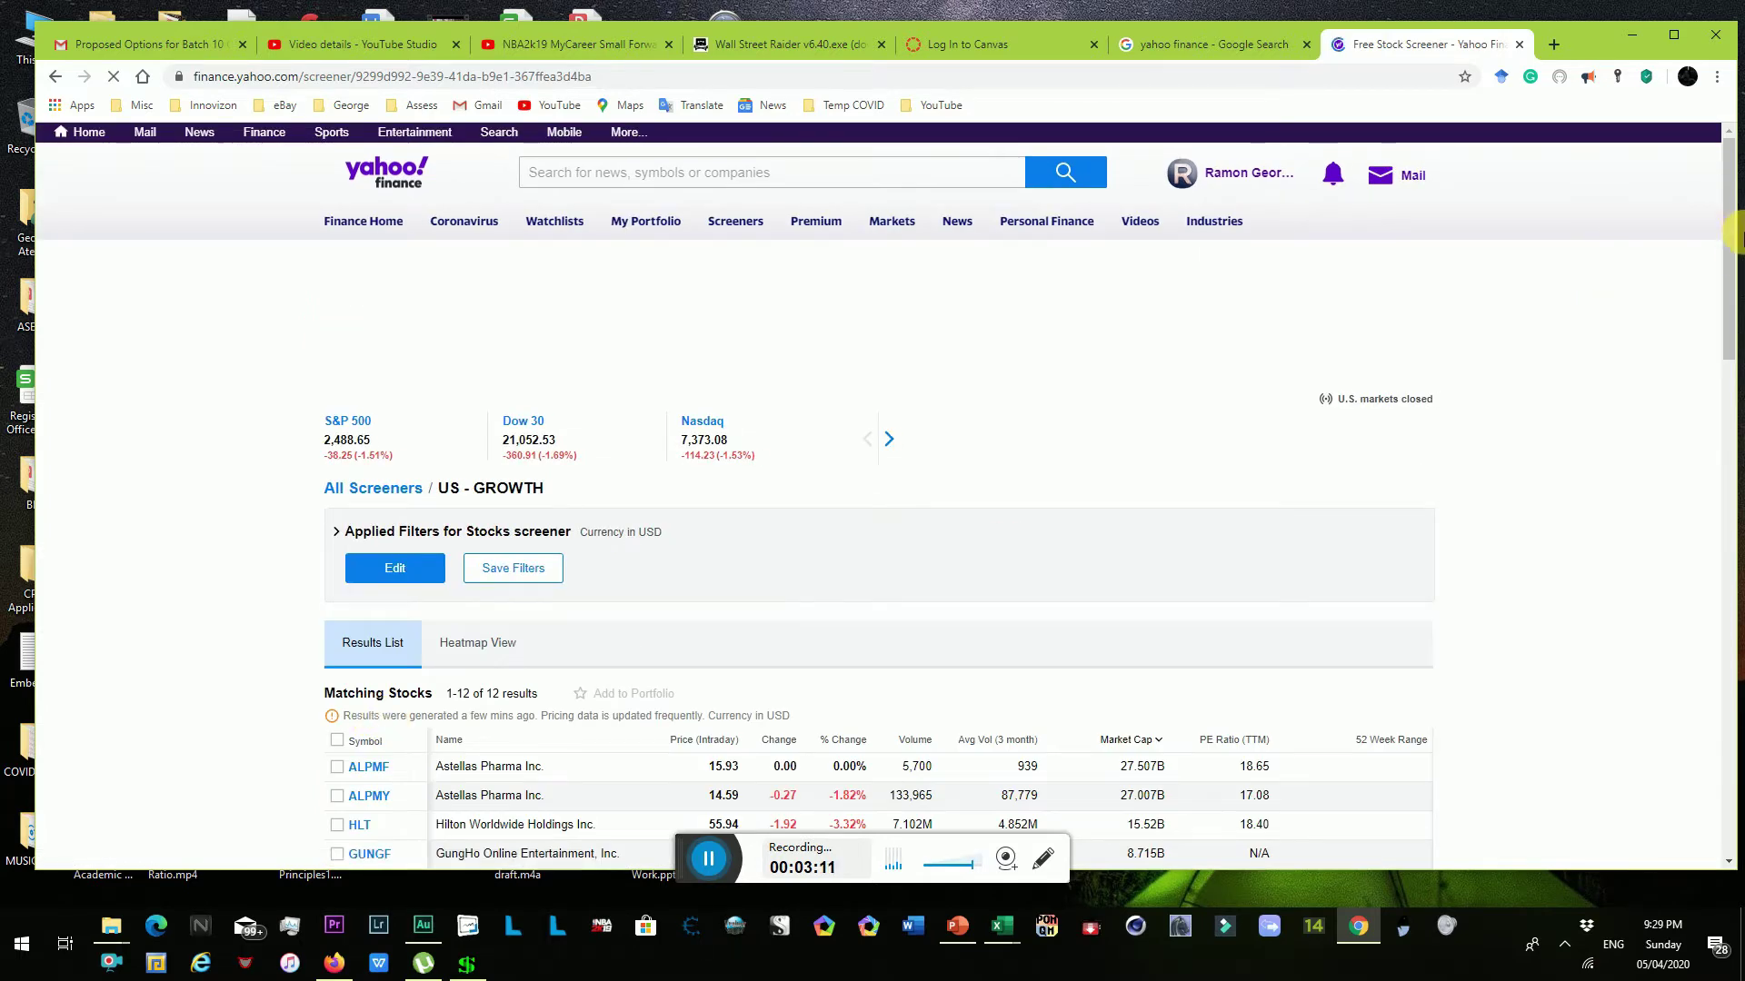
- Examine the matching US - GROWTH stocks in the results list and in the heatmap view
drag(1732, 215, 1742, 303)
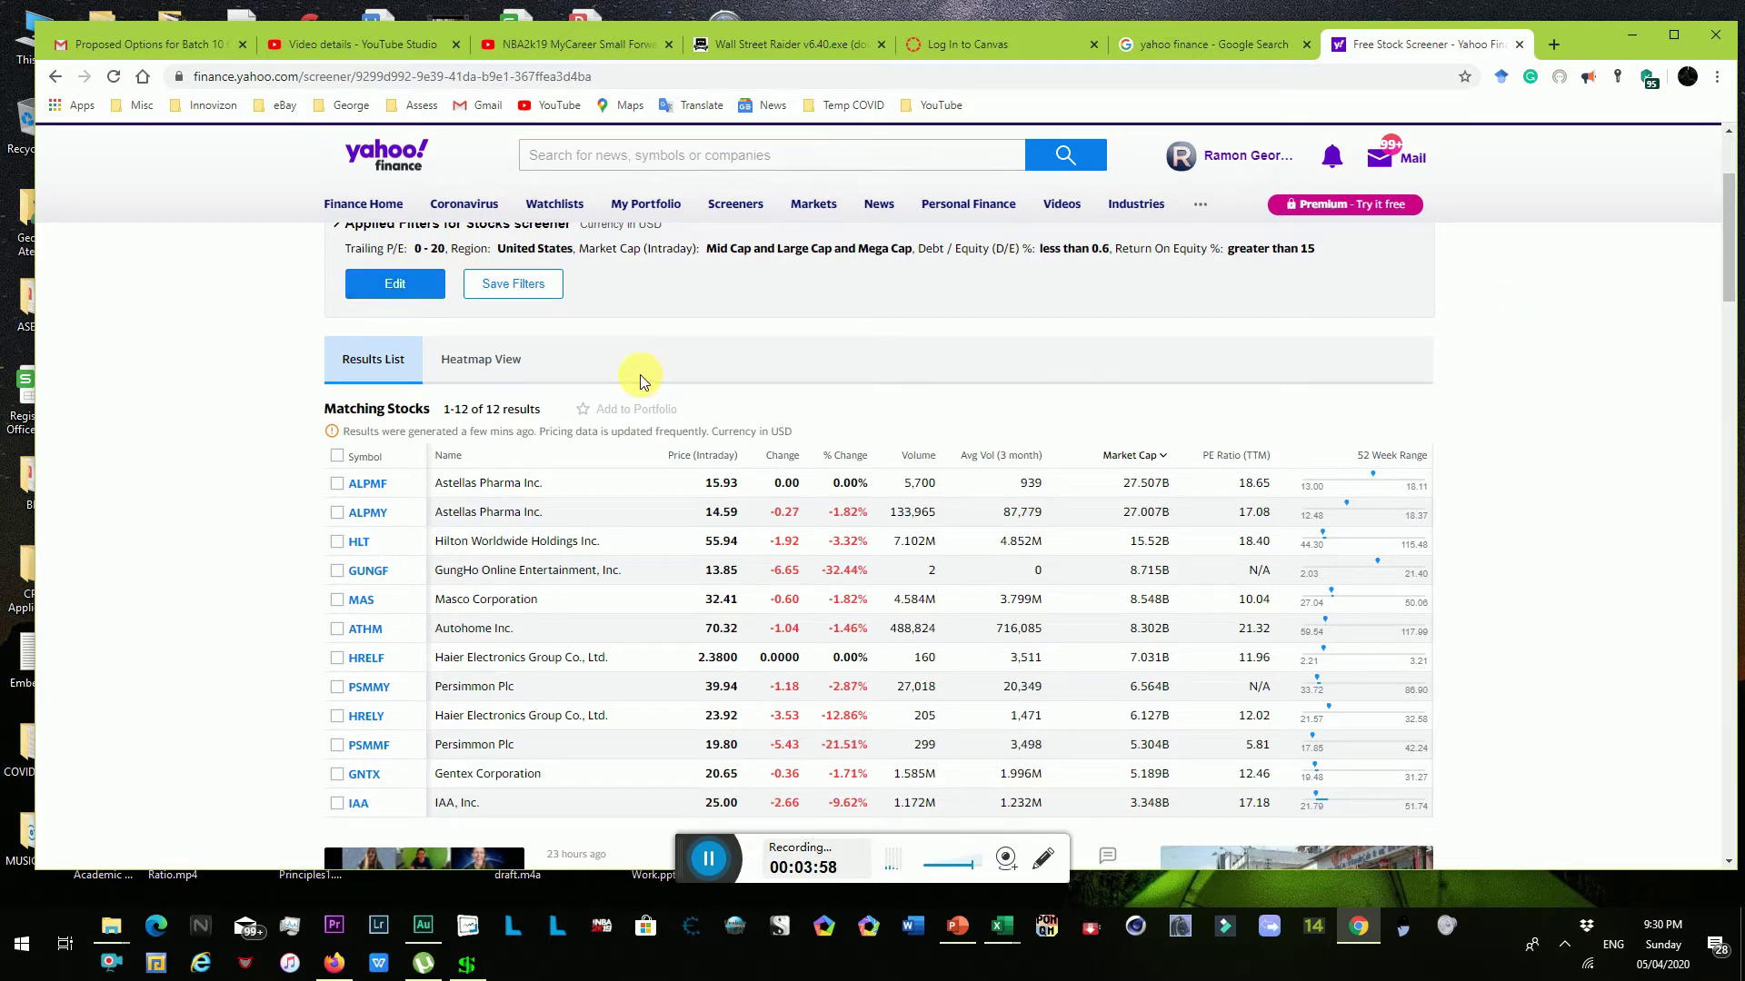
click(475, 363)
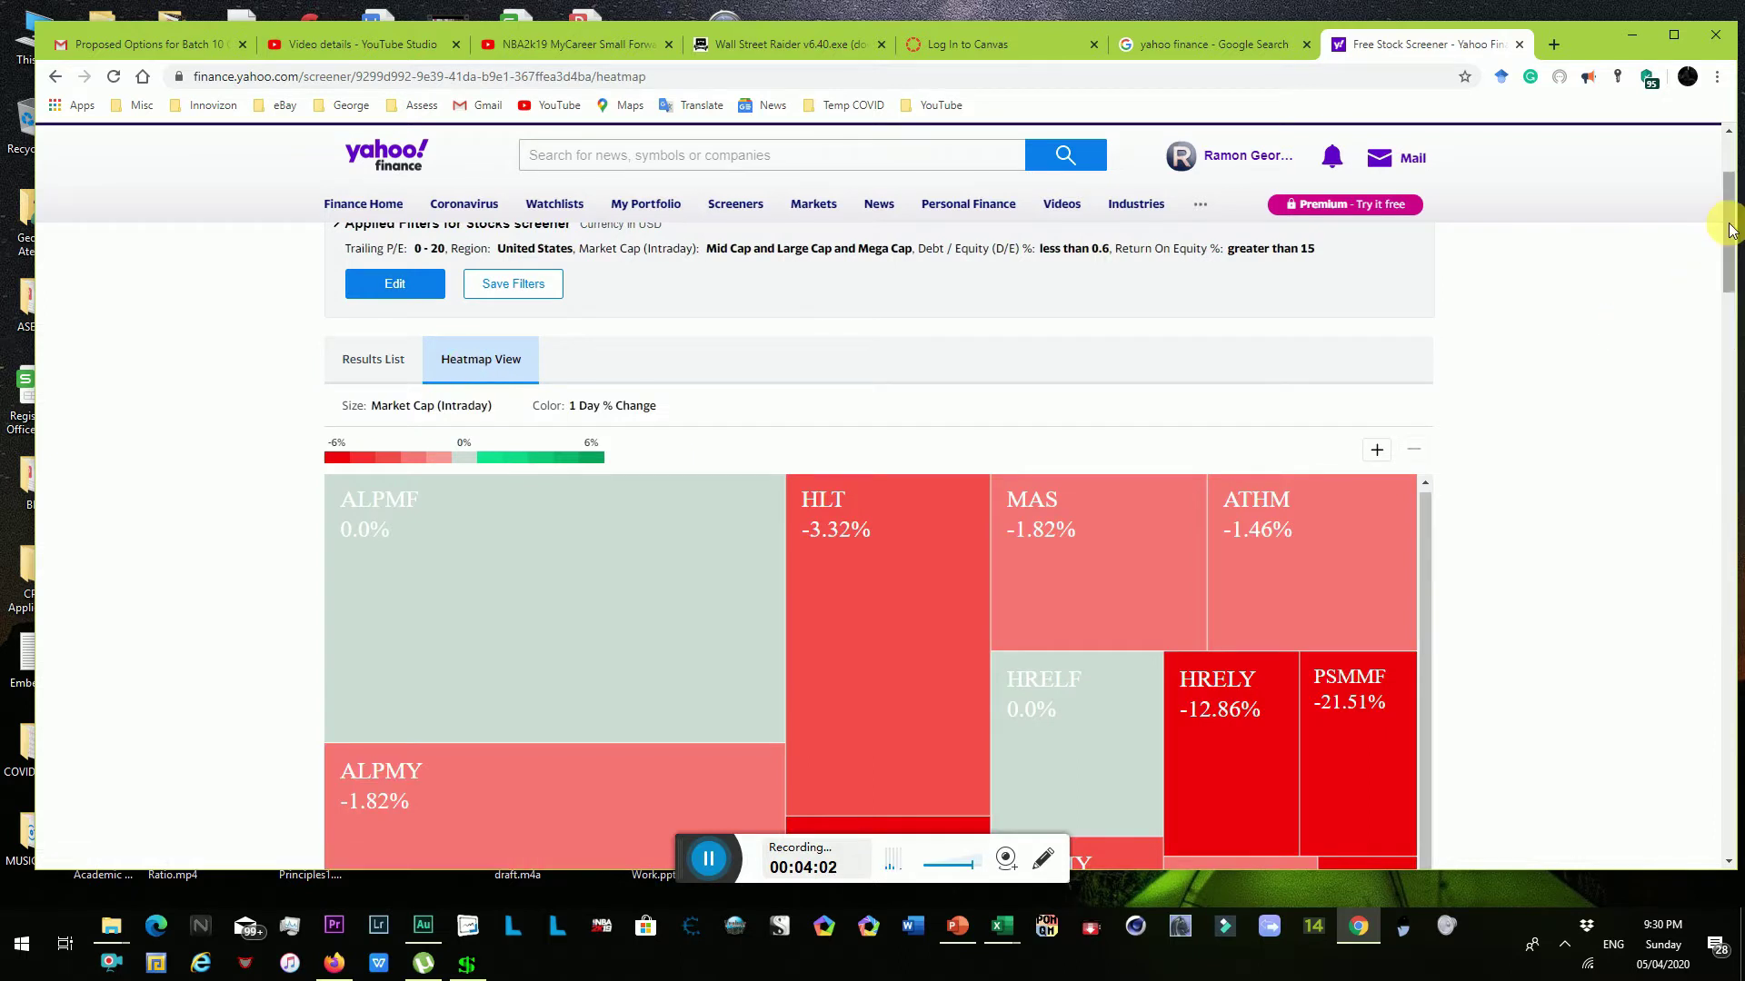
drag(1729, 231, 1729, 267)
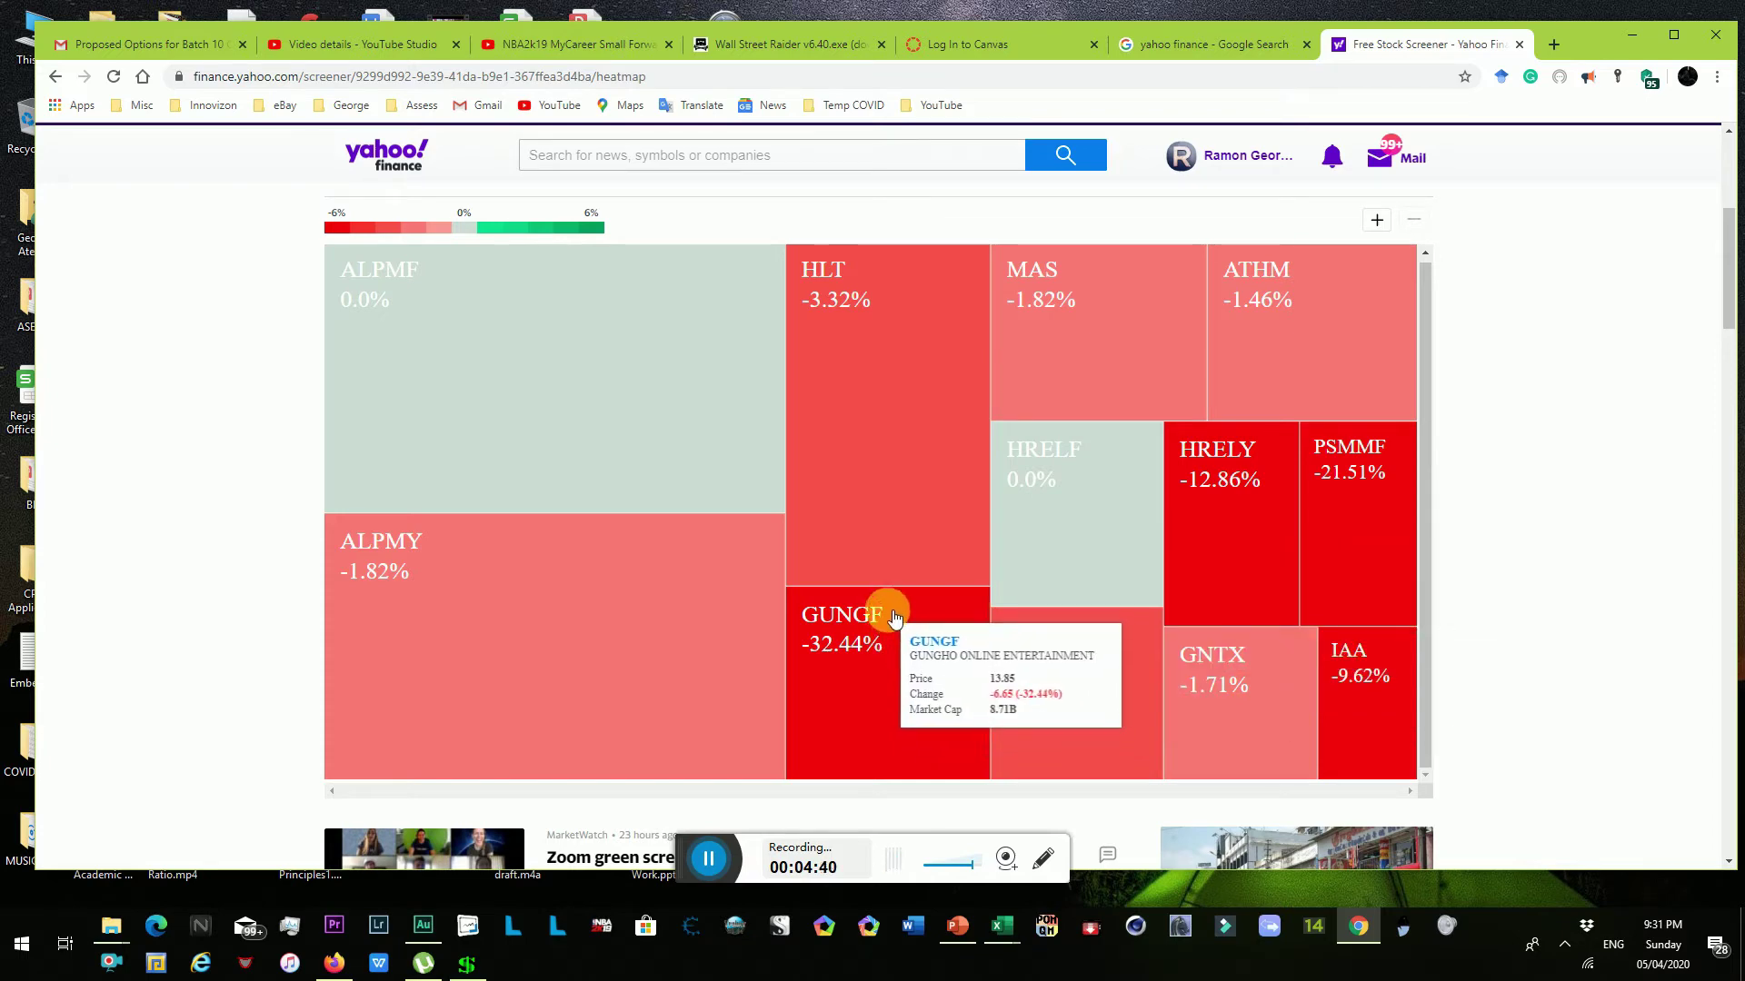
- Save the US - GROWTH filters once more from the heatmap view, keeping the same name
drag(1729, 253, 1731, 177)
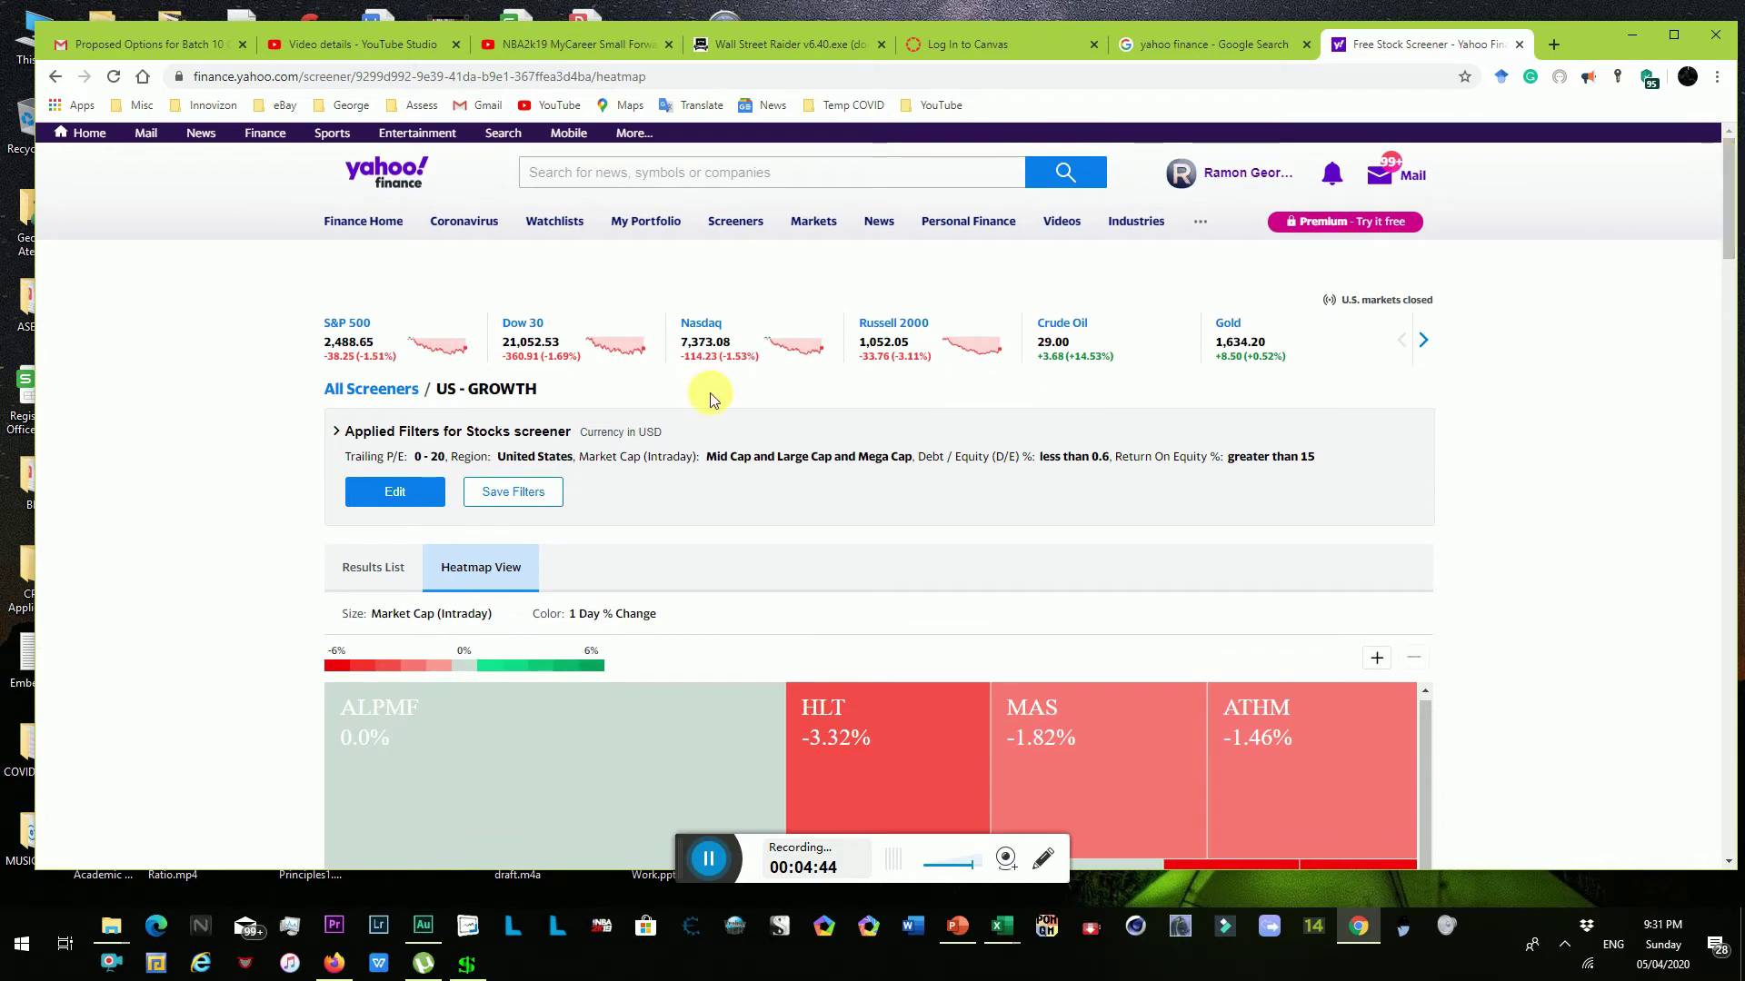
click(527, 494)
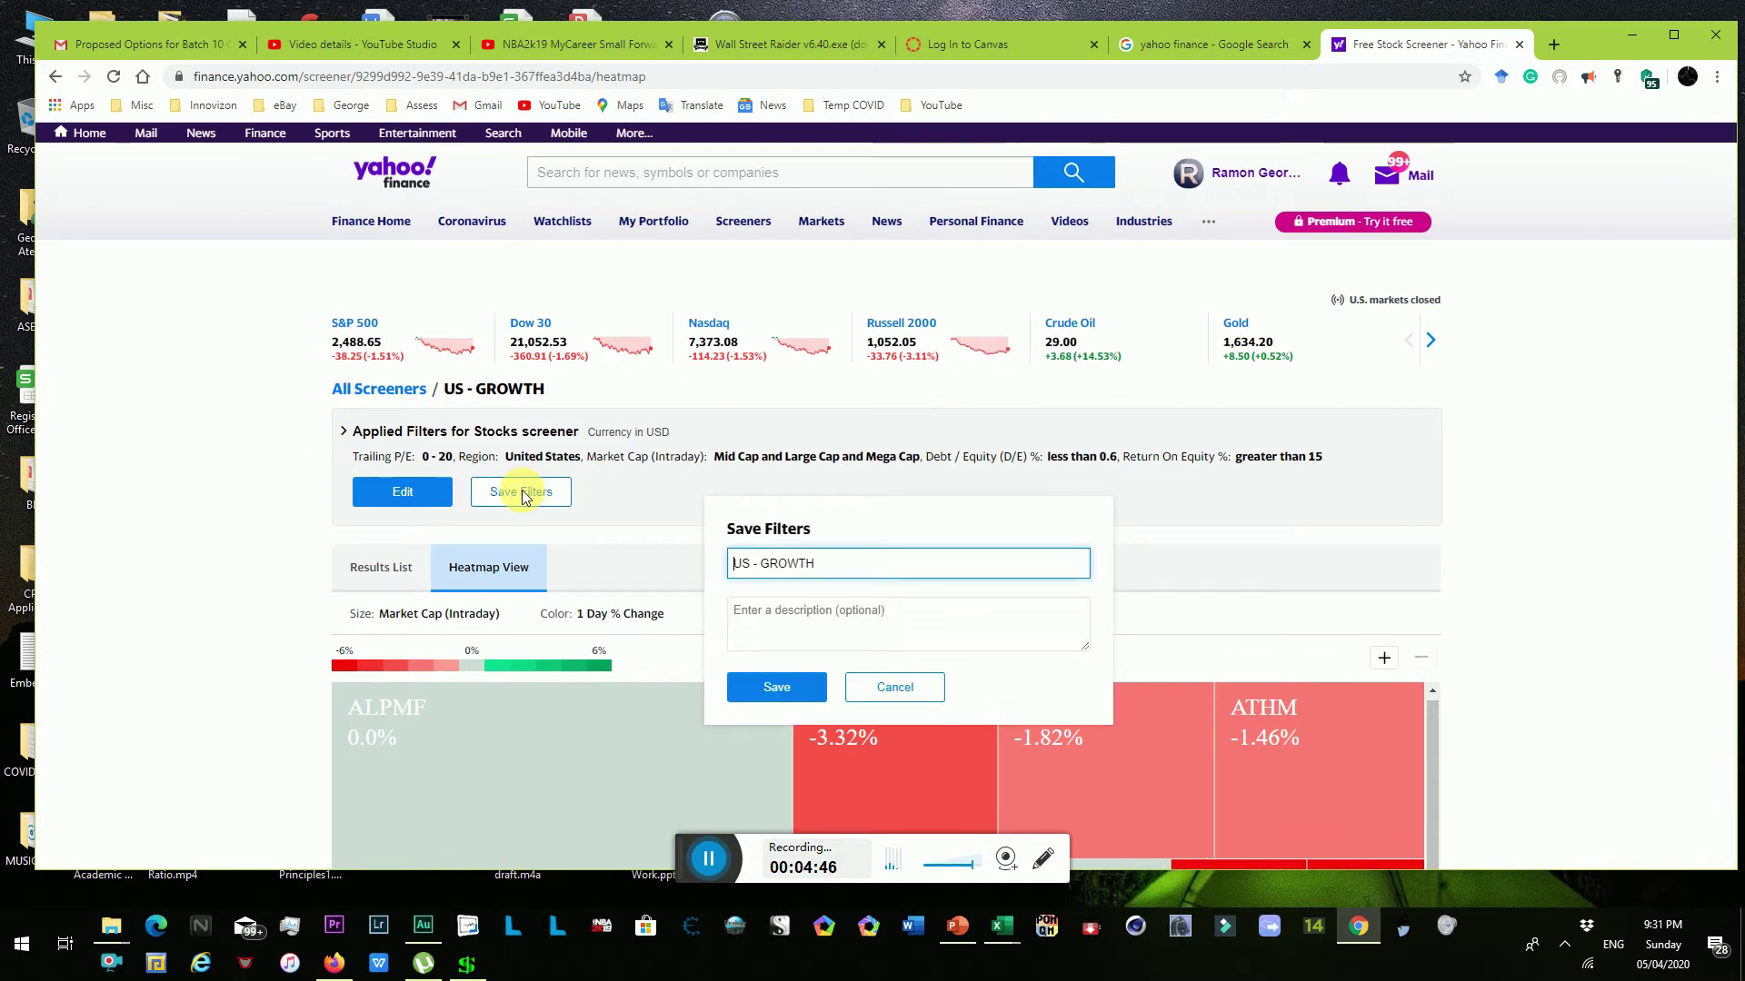
click(778, 686)
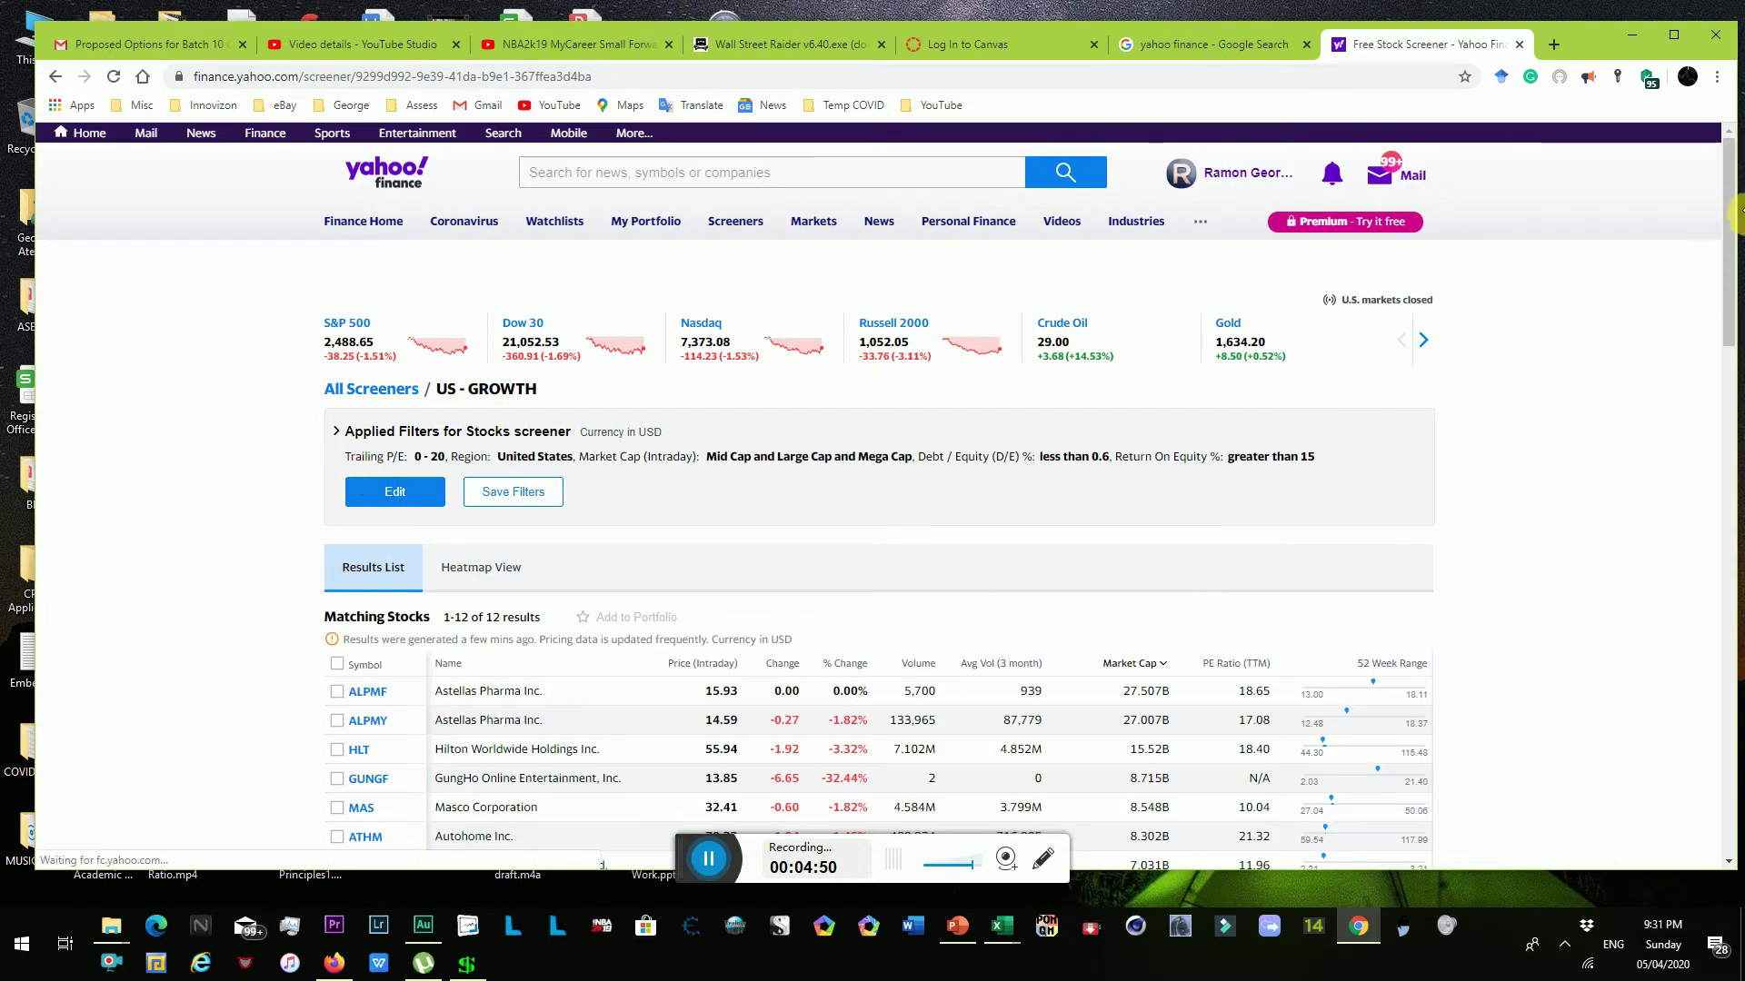
- Open the saved US VALUE / GROWTH screener from all screeners and examine its applied filters in edit mode
click(389, 391)
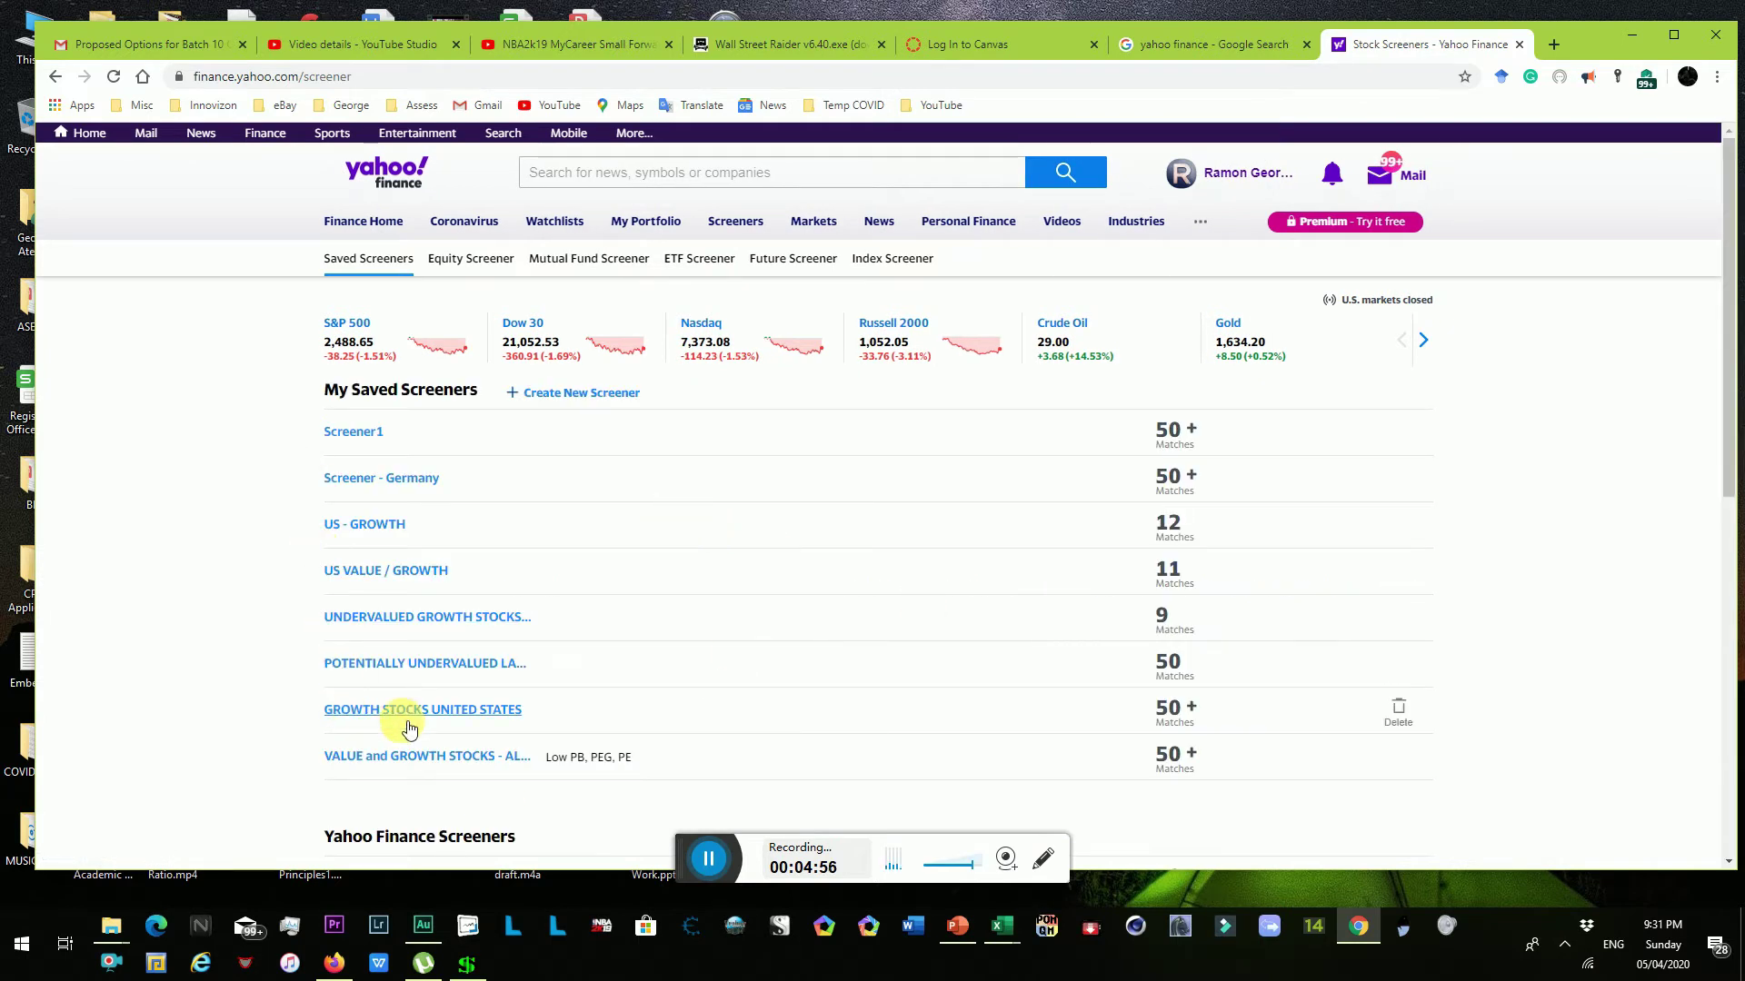
click(361, 573)
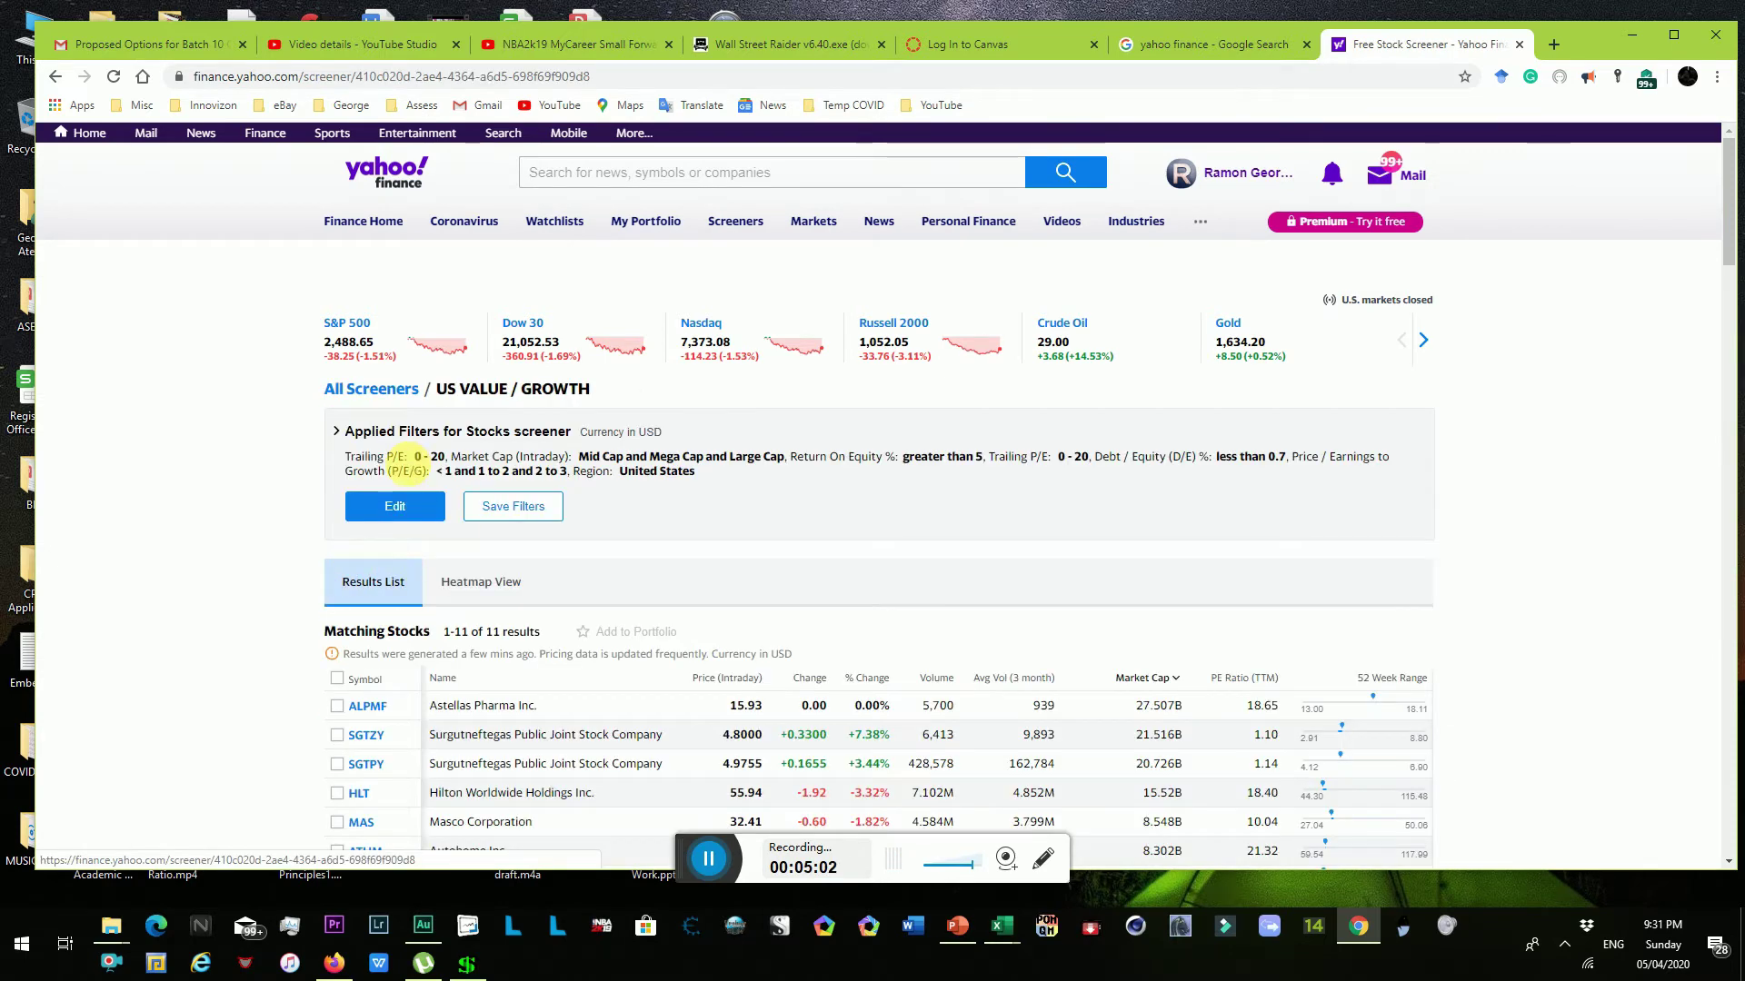
click(407, 509)
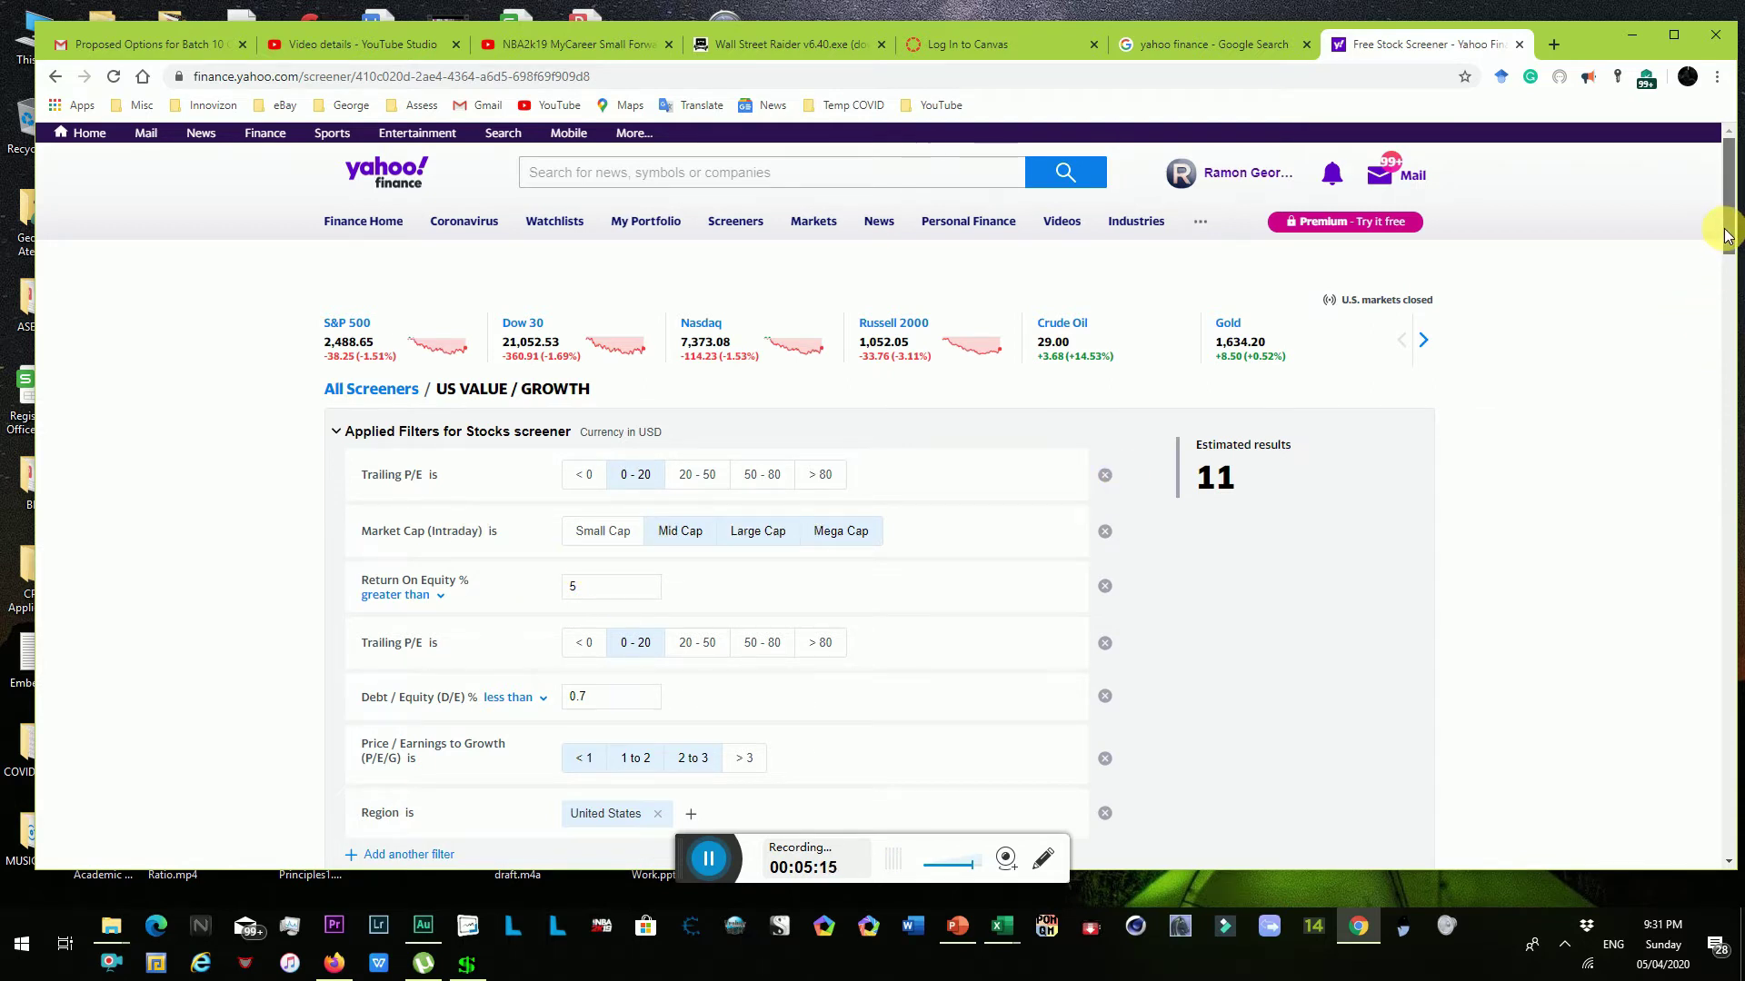
scroll(1726, 235, down, 2)
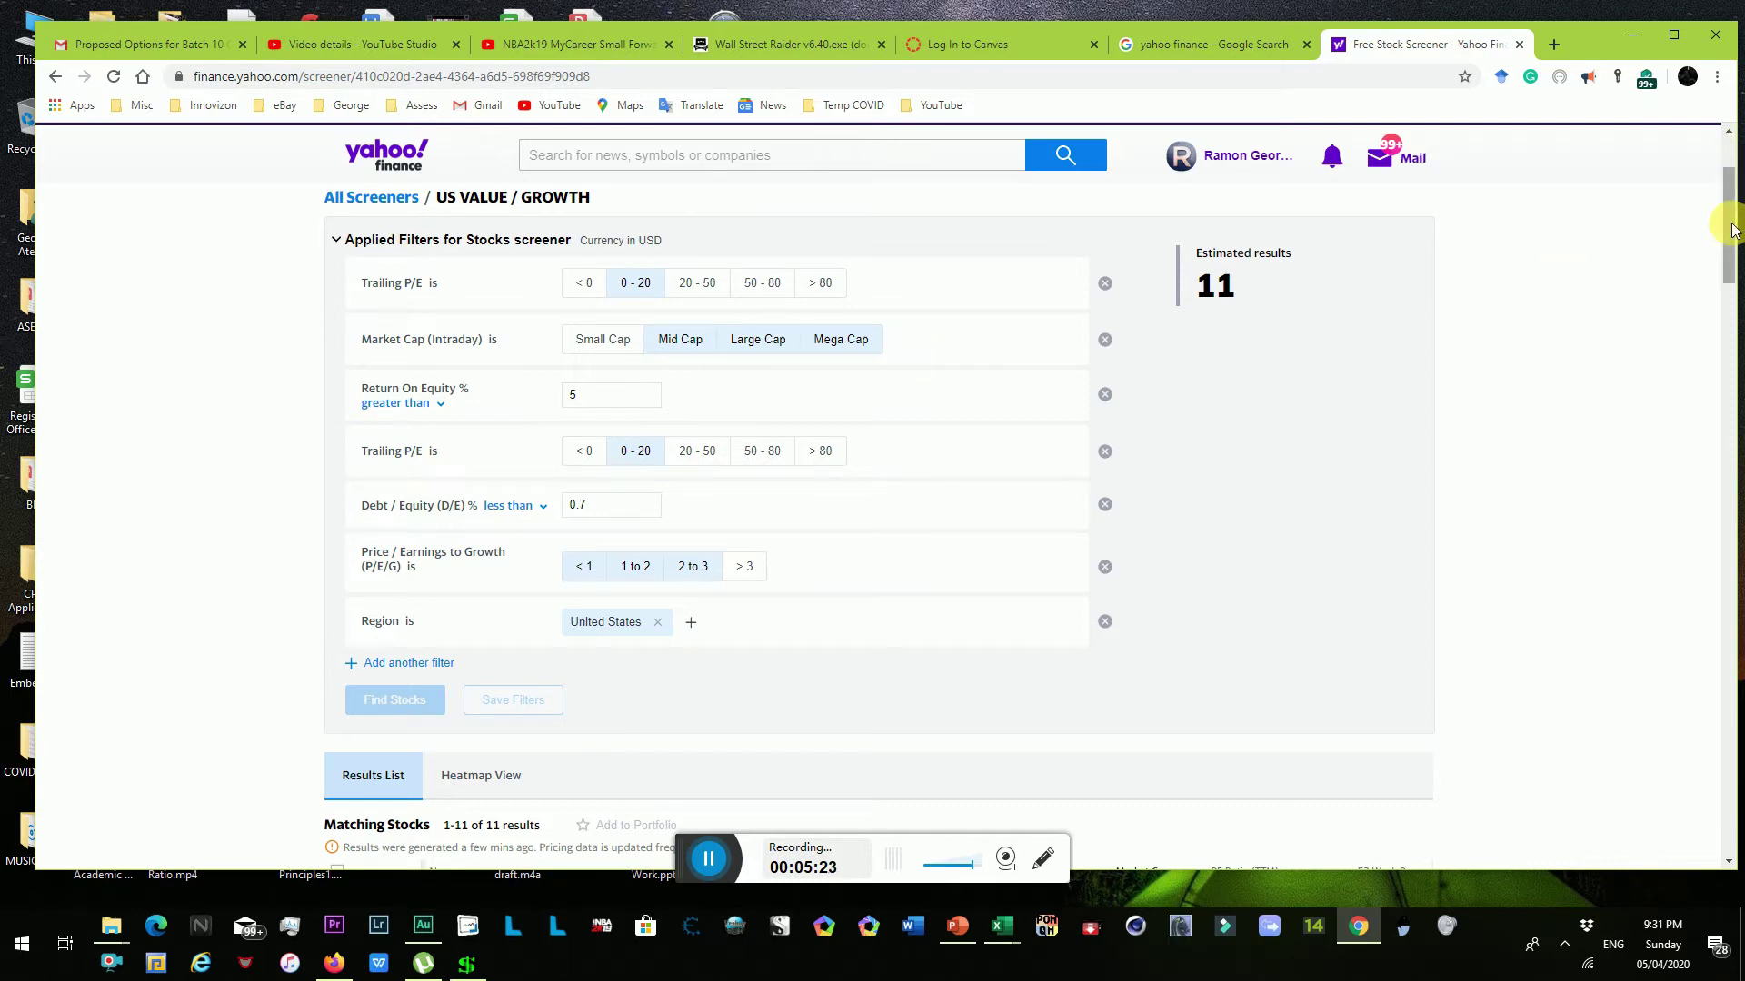
scroll(1714, 218, up, 2)
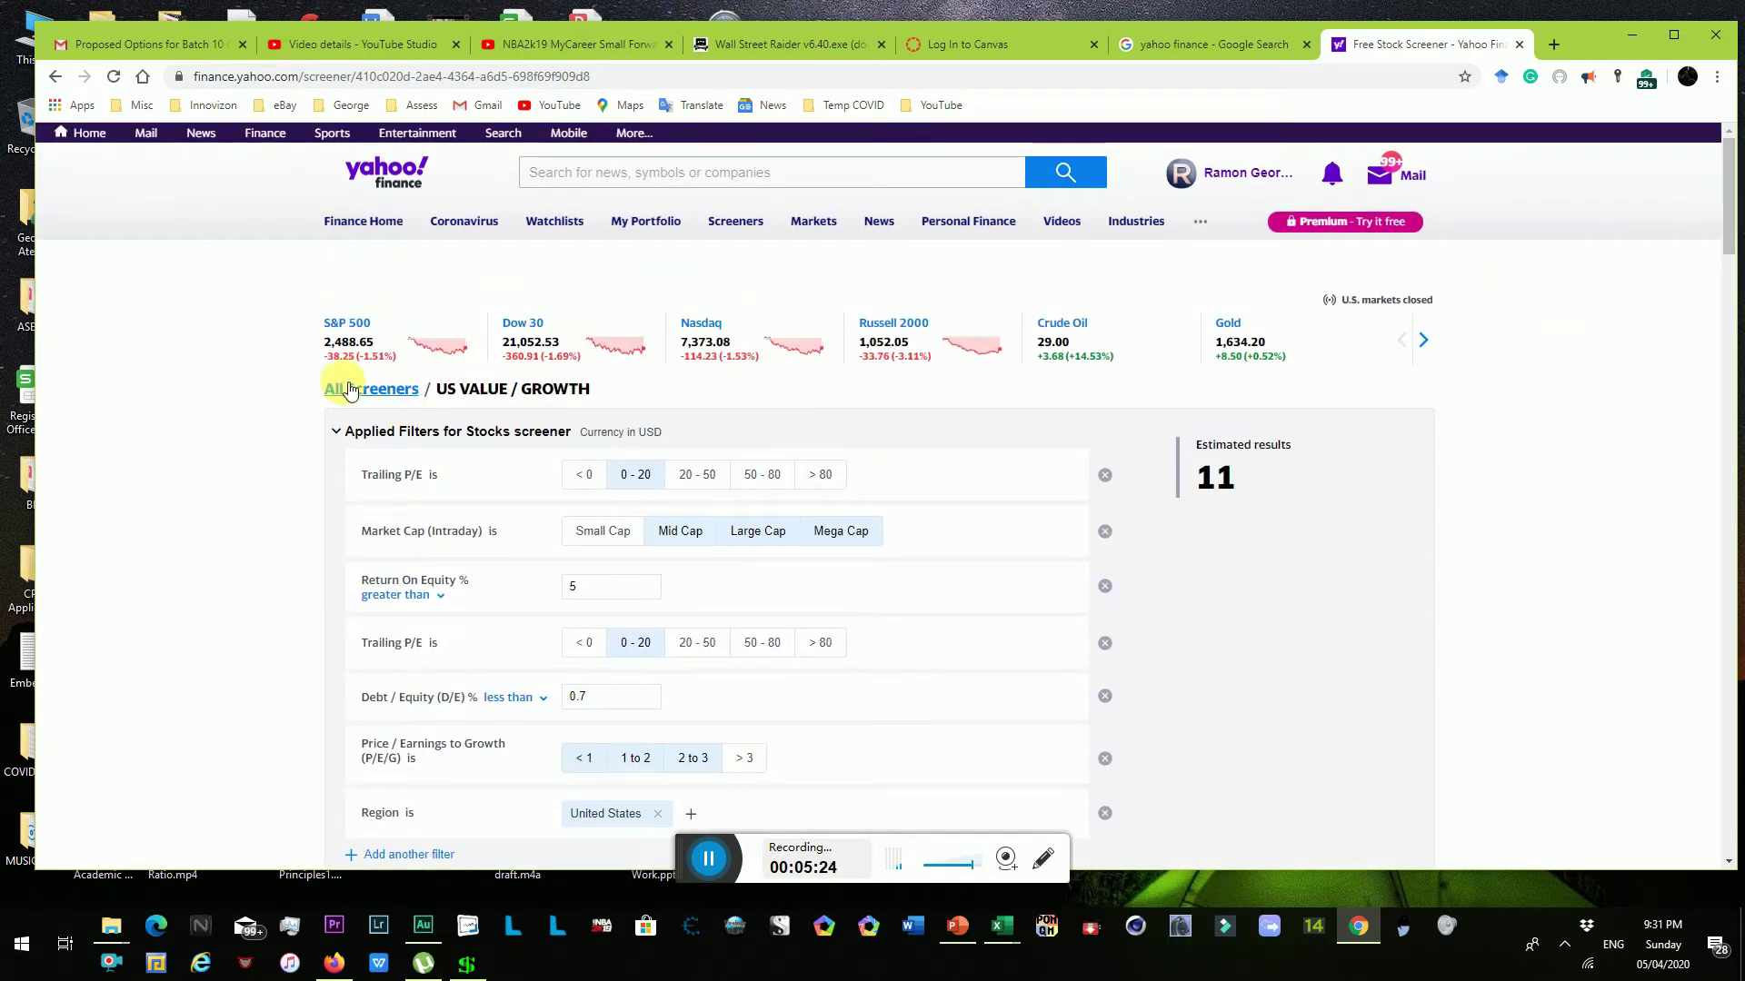
- Create a new stock screener and set its Market Cap filter to Small, Mid, Large and Mega Cap
click(353, 389)
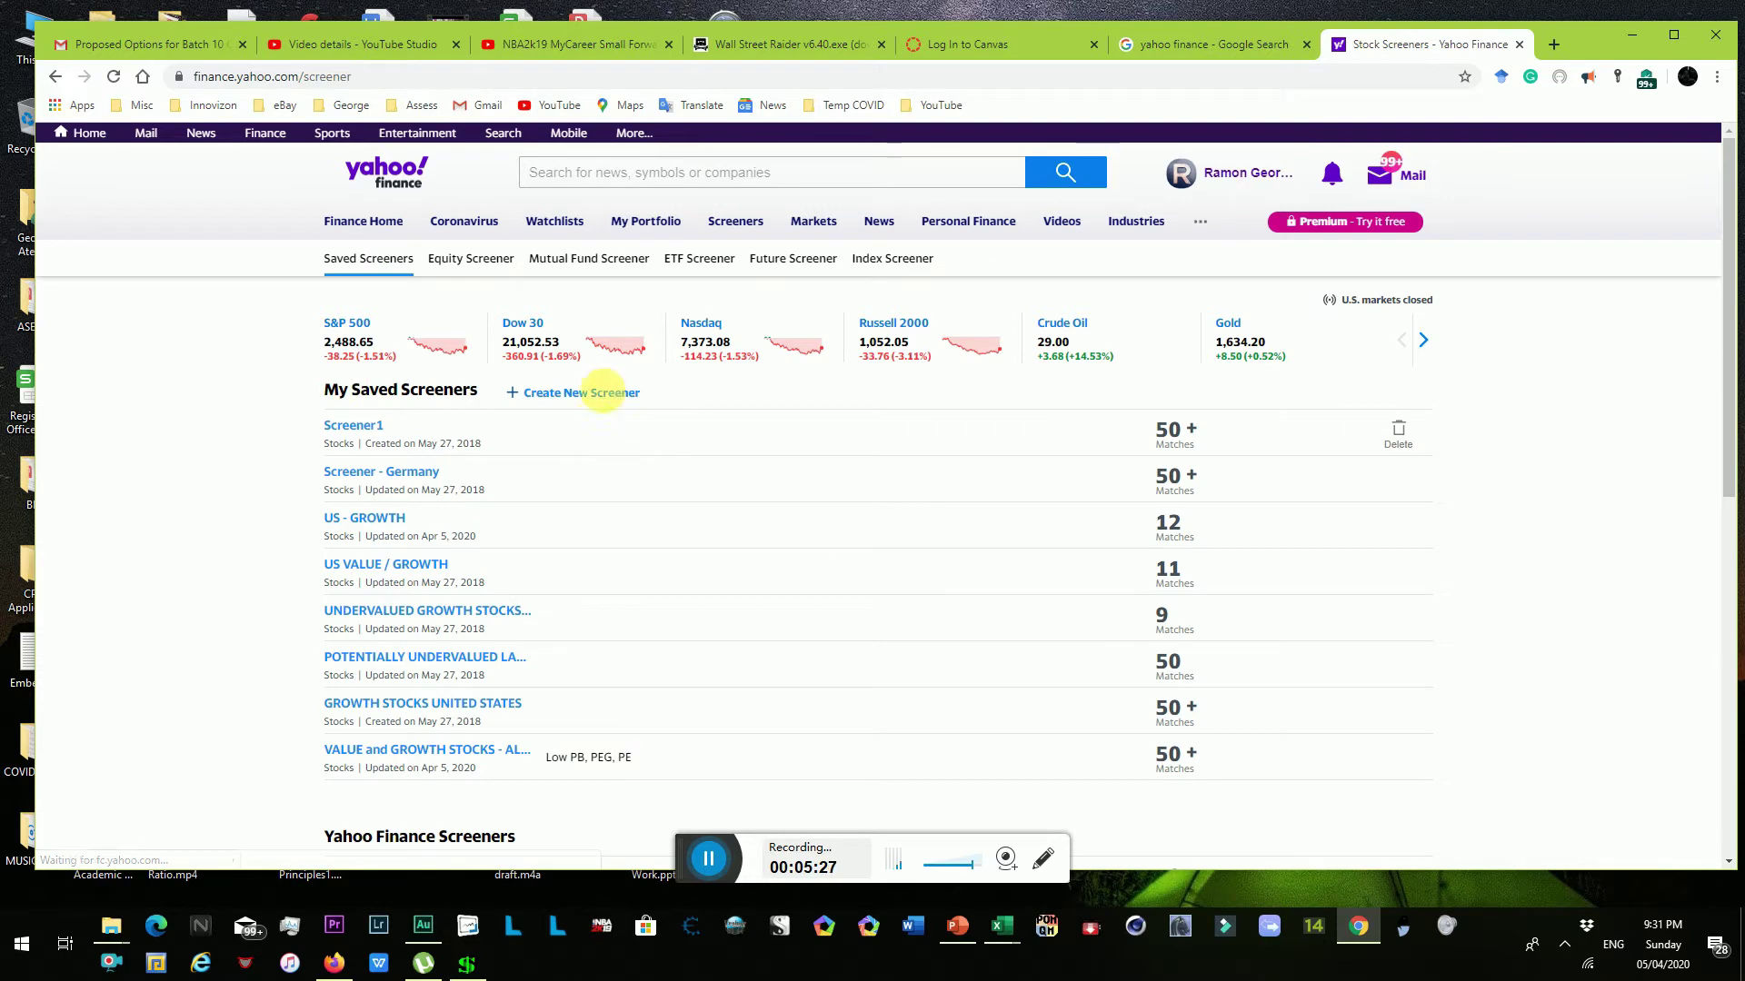
click(604, 396)
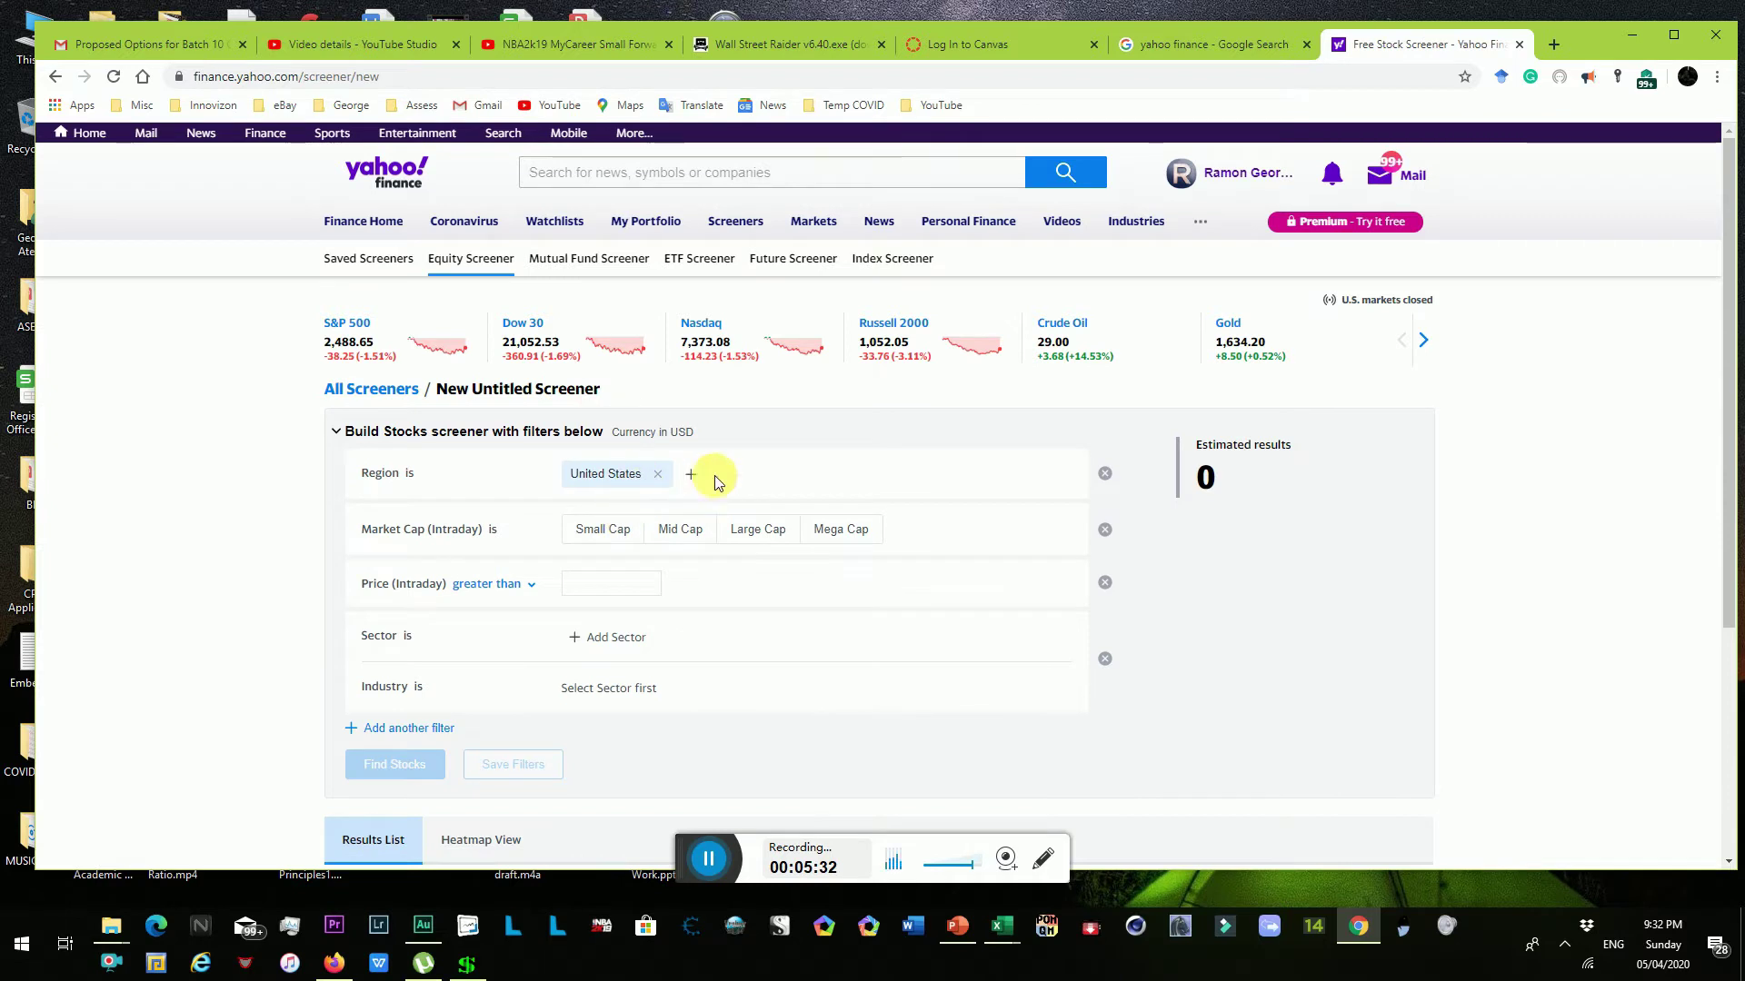
click(636, 534)
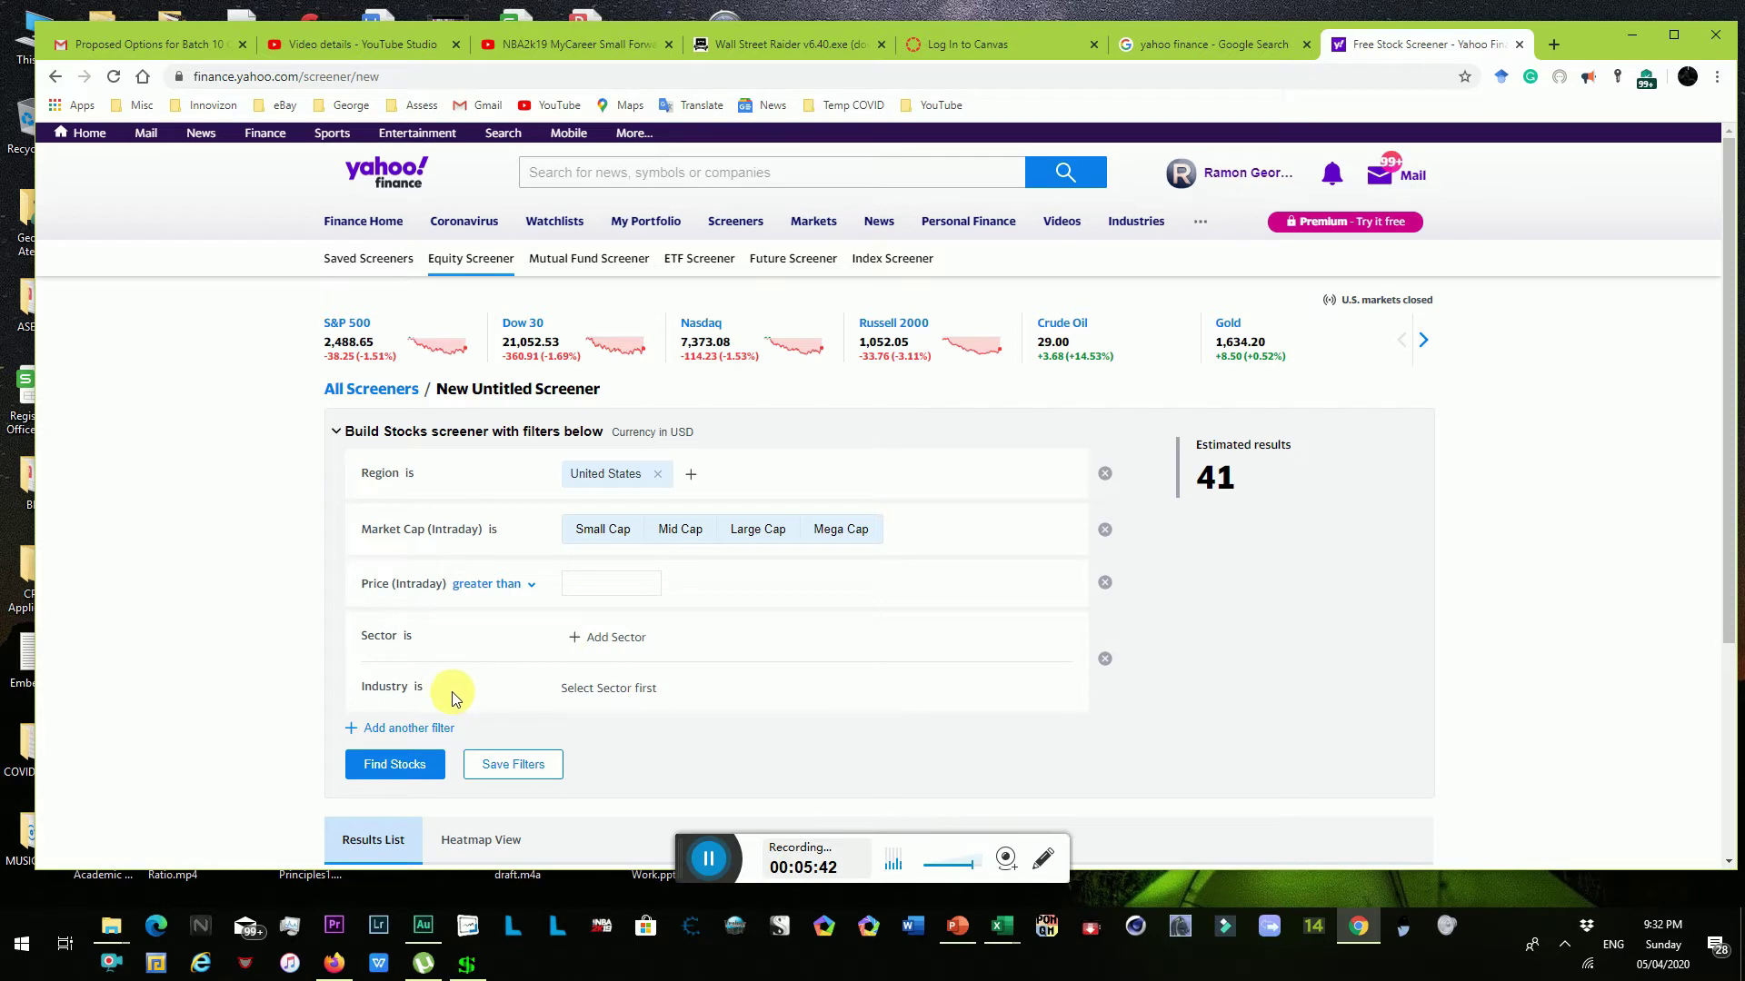
- Add the Price / Book Value (P/B) filter to the new screener
click(405, 731)
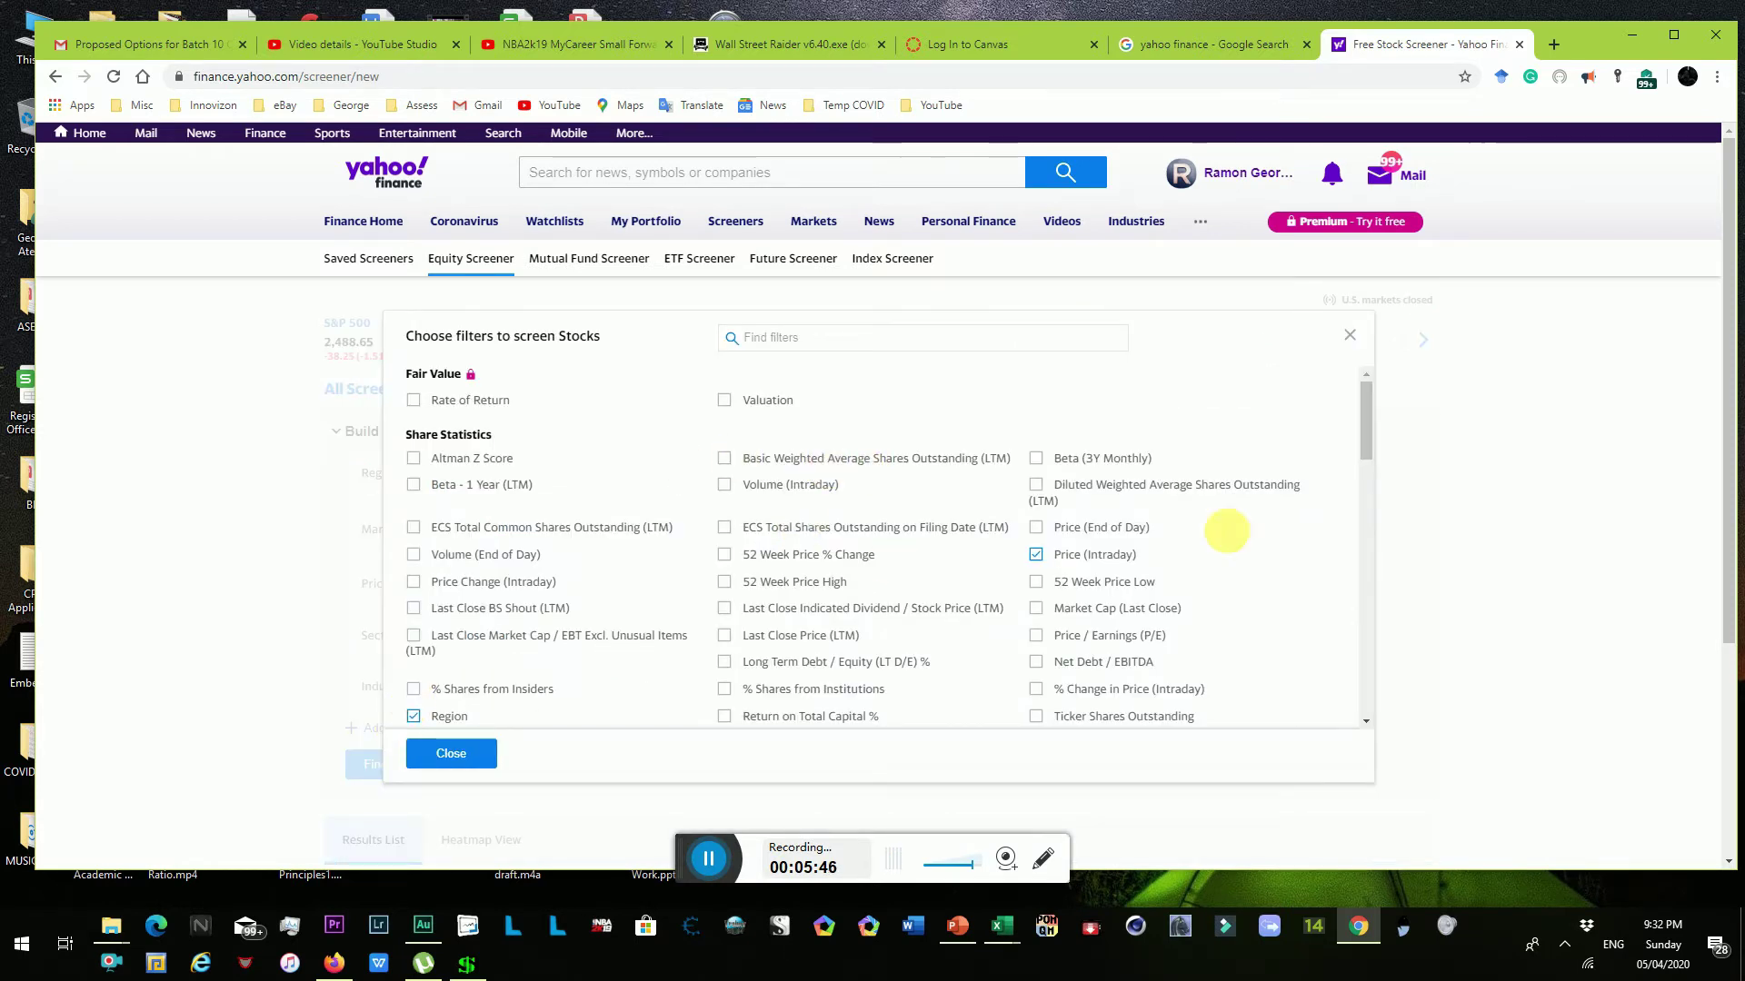
drag(1361, 406, 1393, 571)
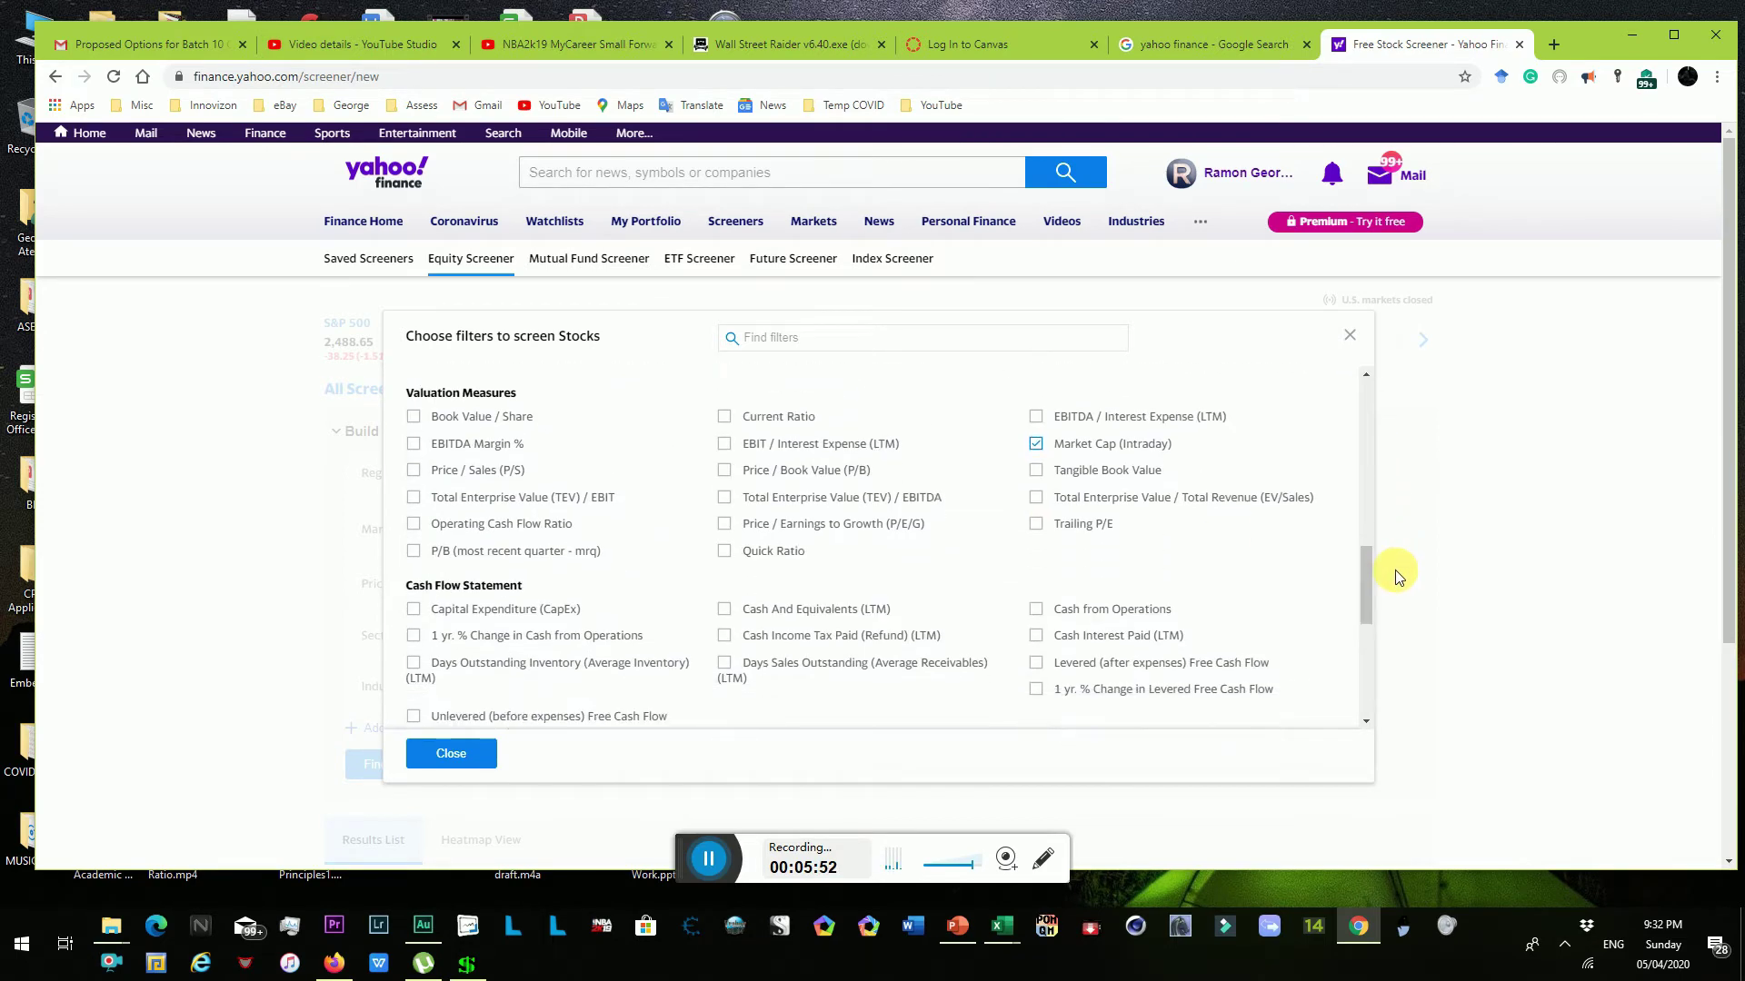
click(724, 471)
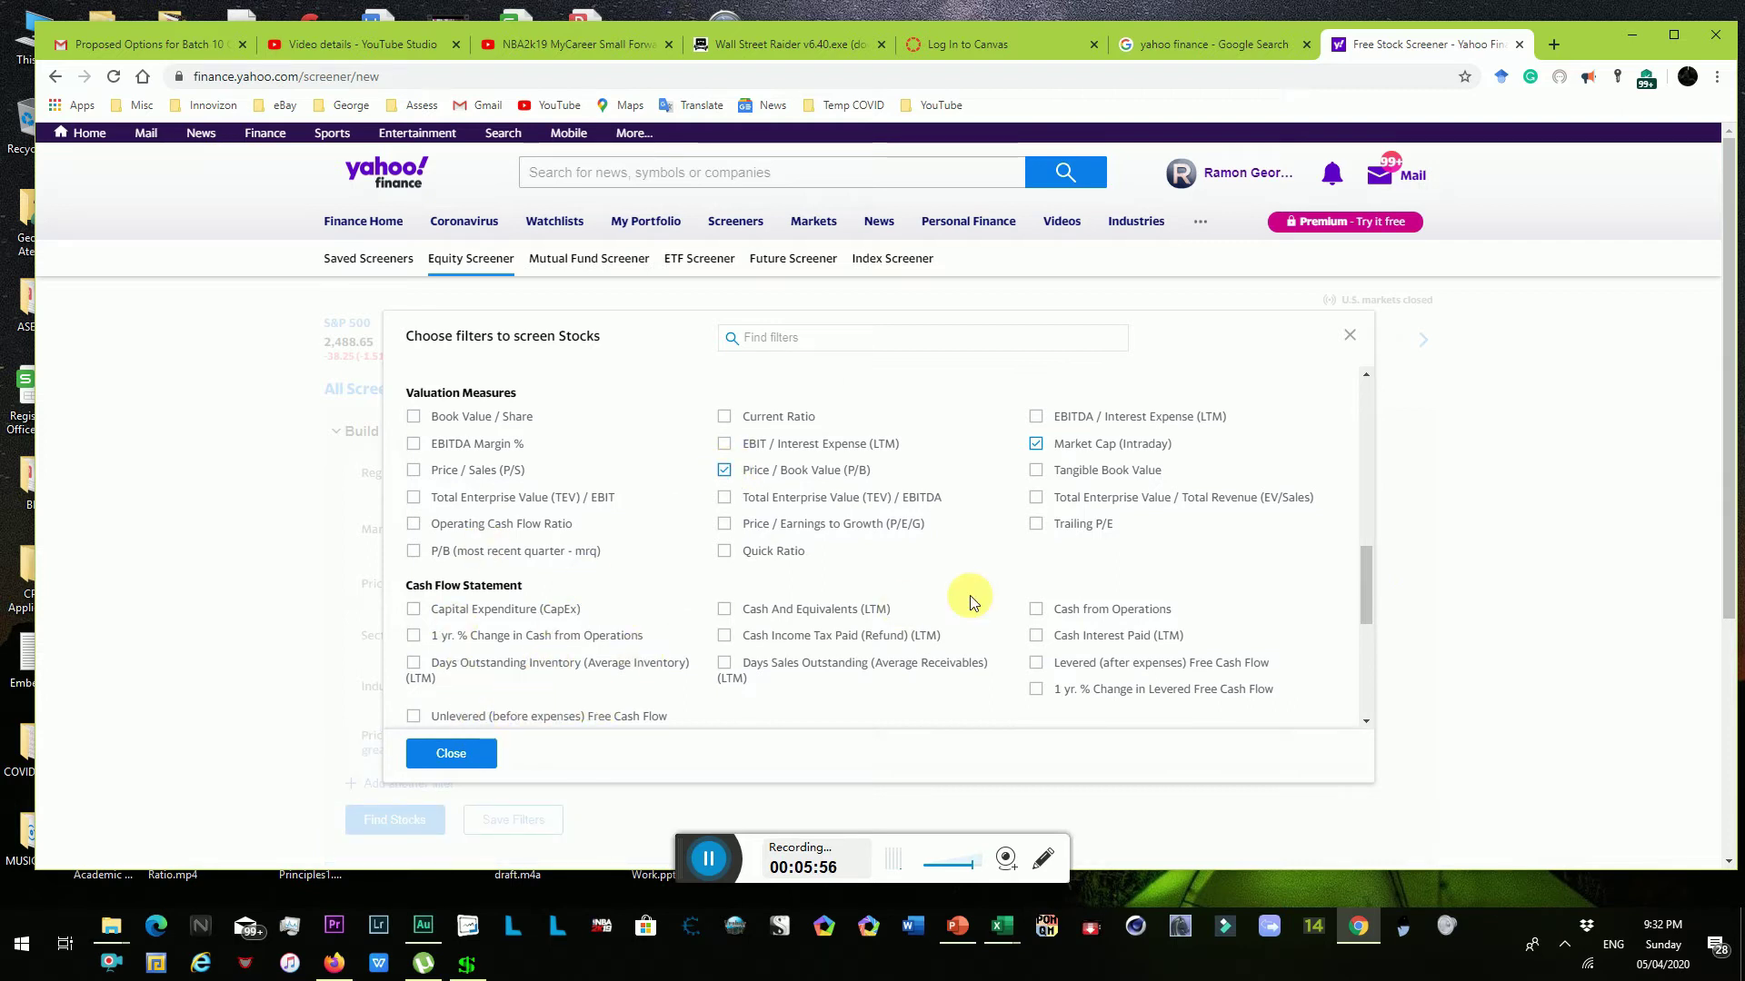
click(438, 751)
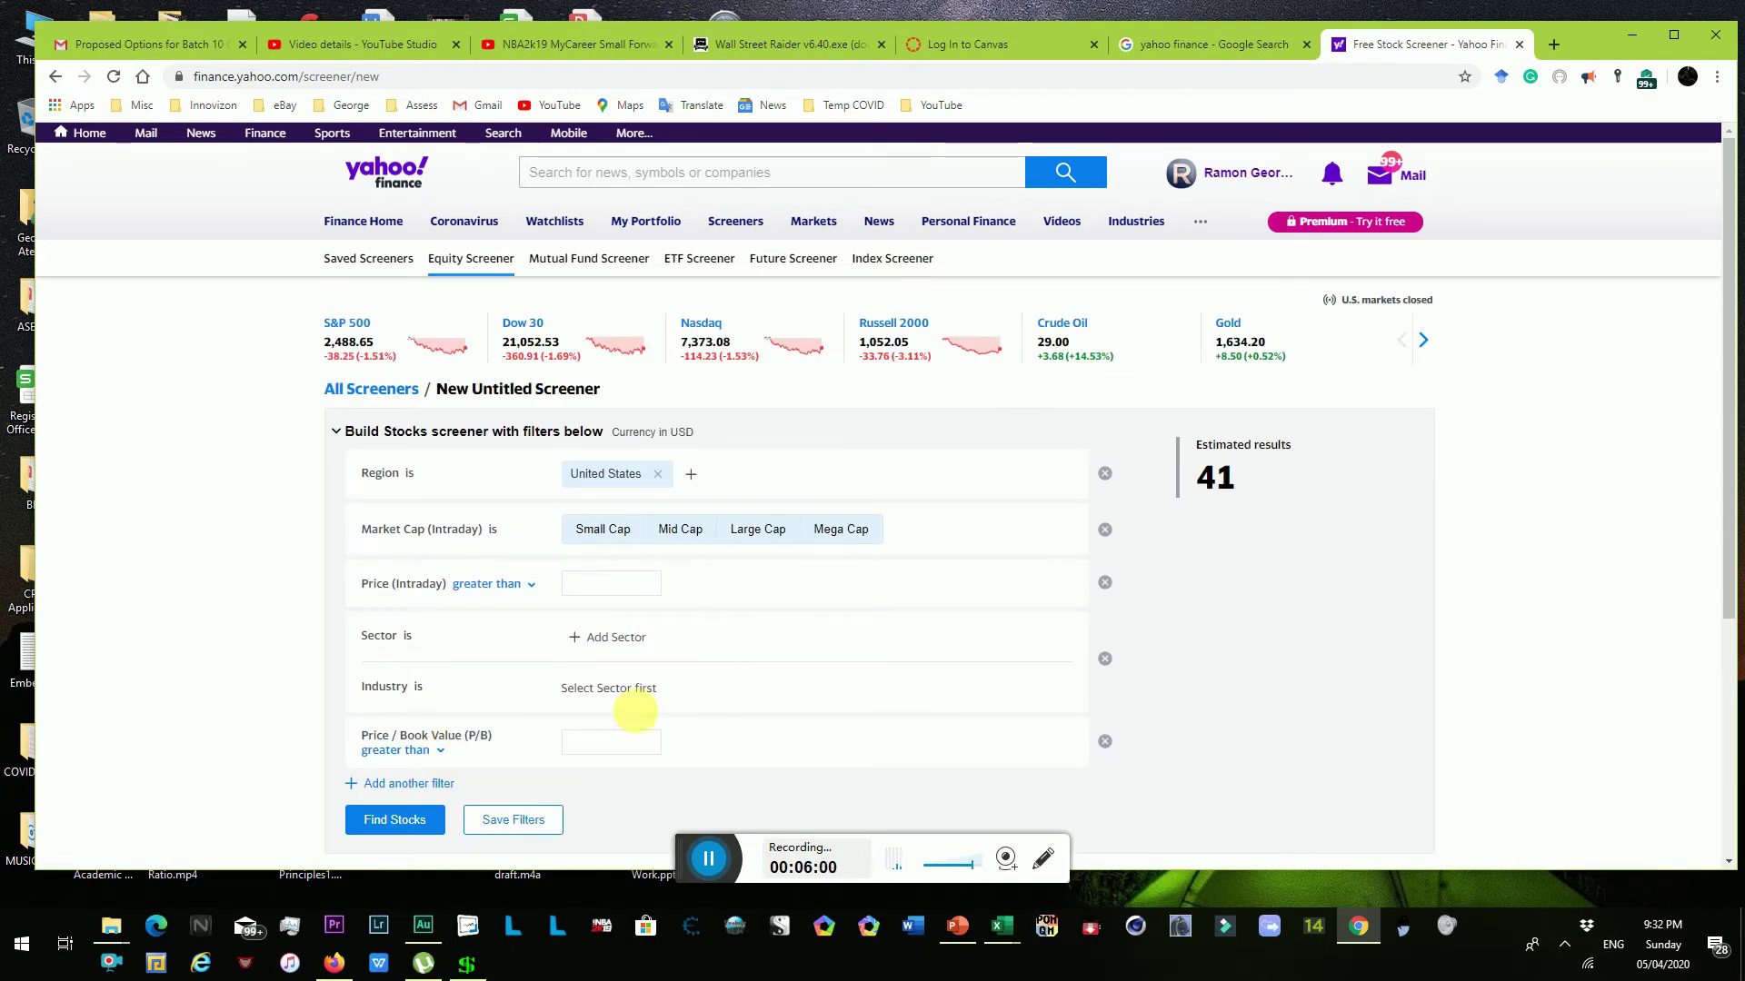
- Set the Price / Book Value (P/B) filter to less than 1.1
click(440, 755)
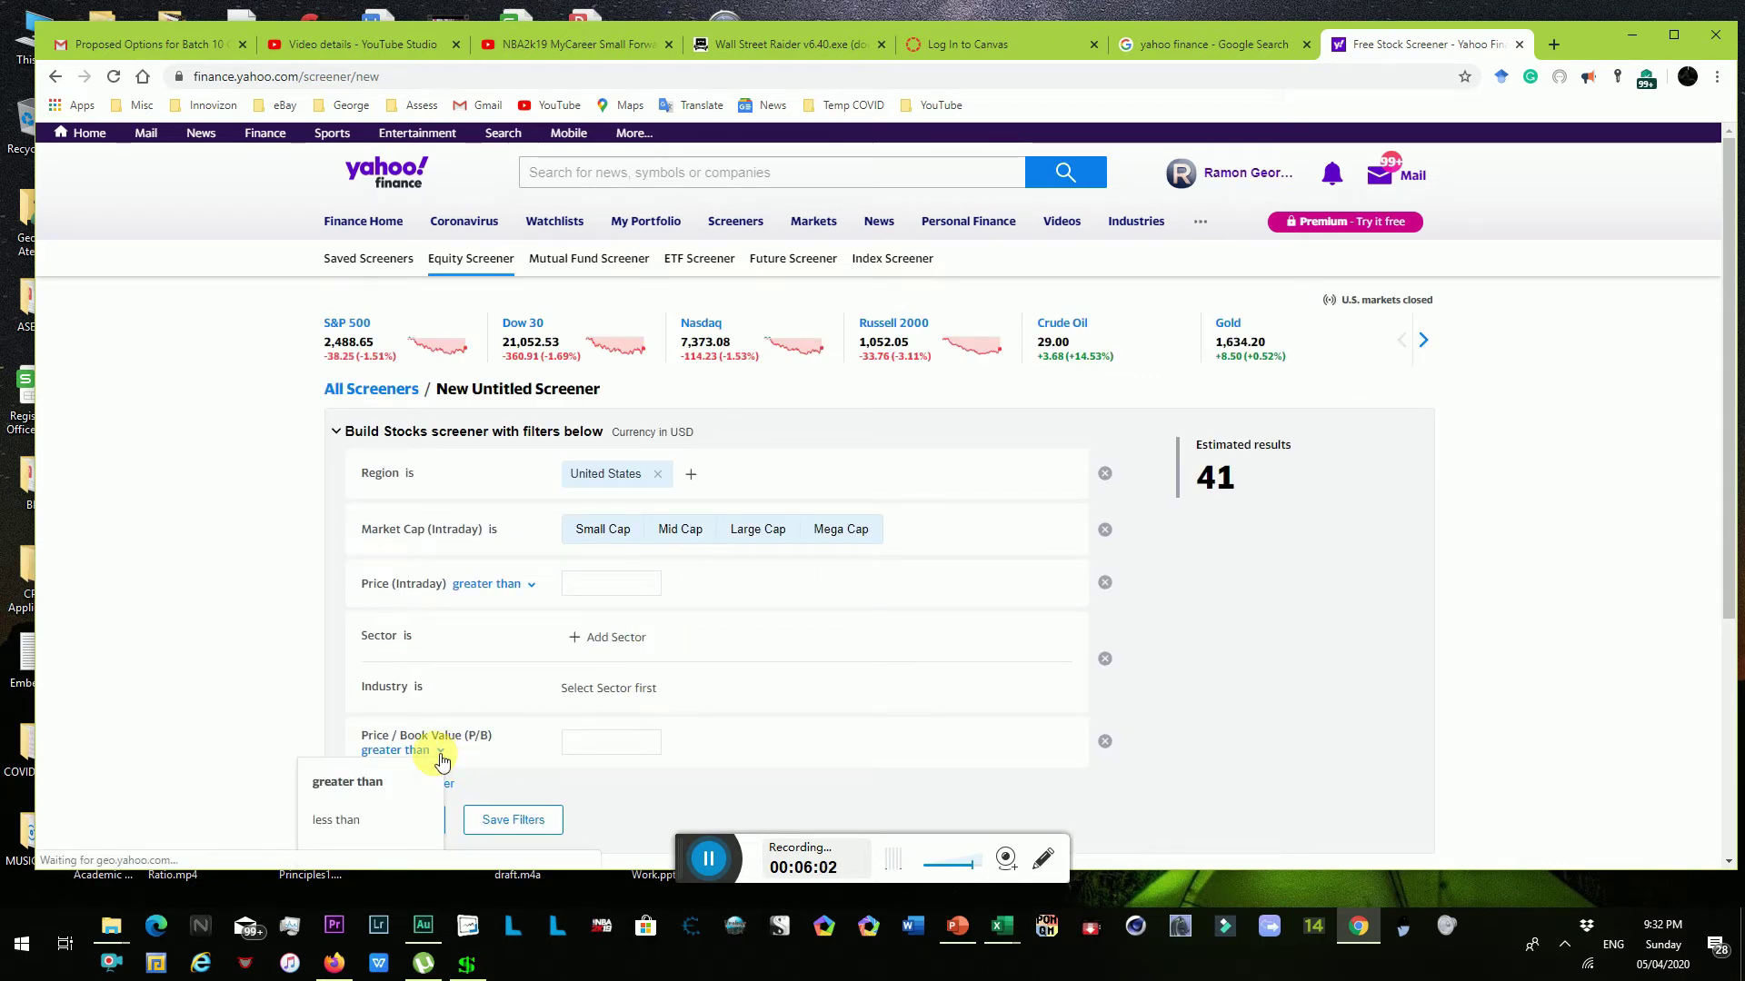
scroll(1729, 437, down, 3)
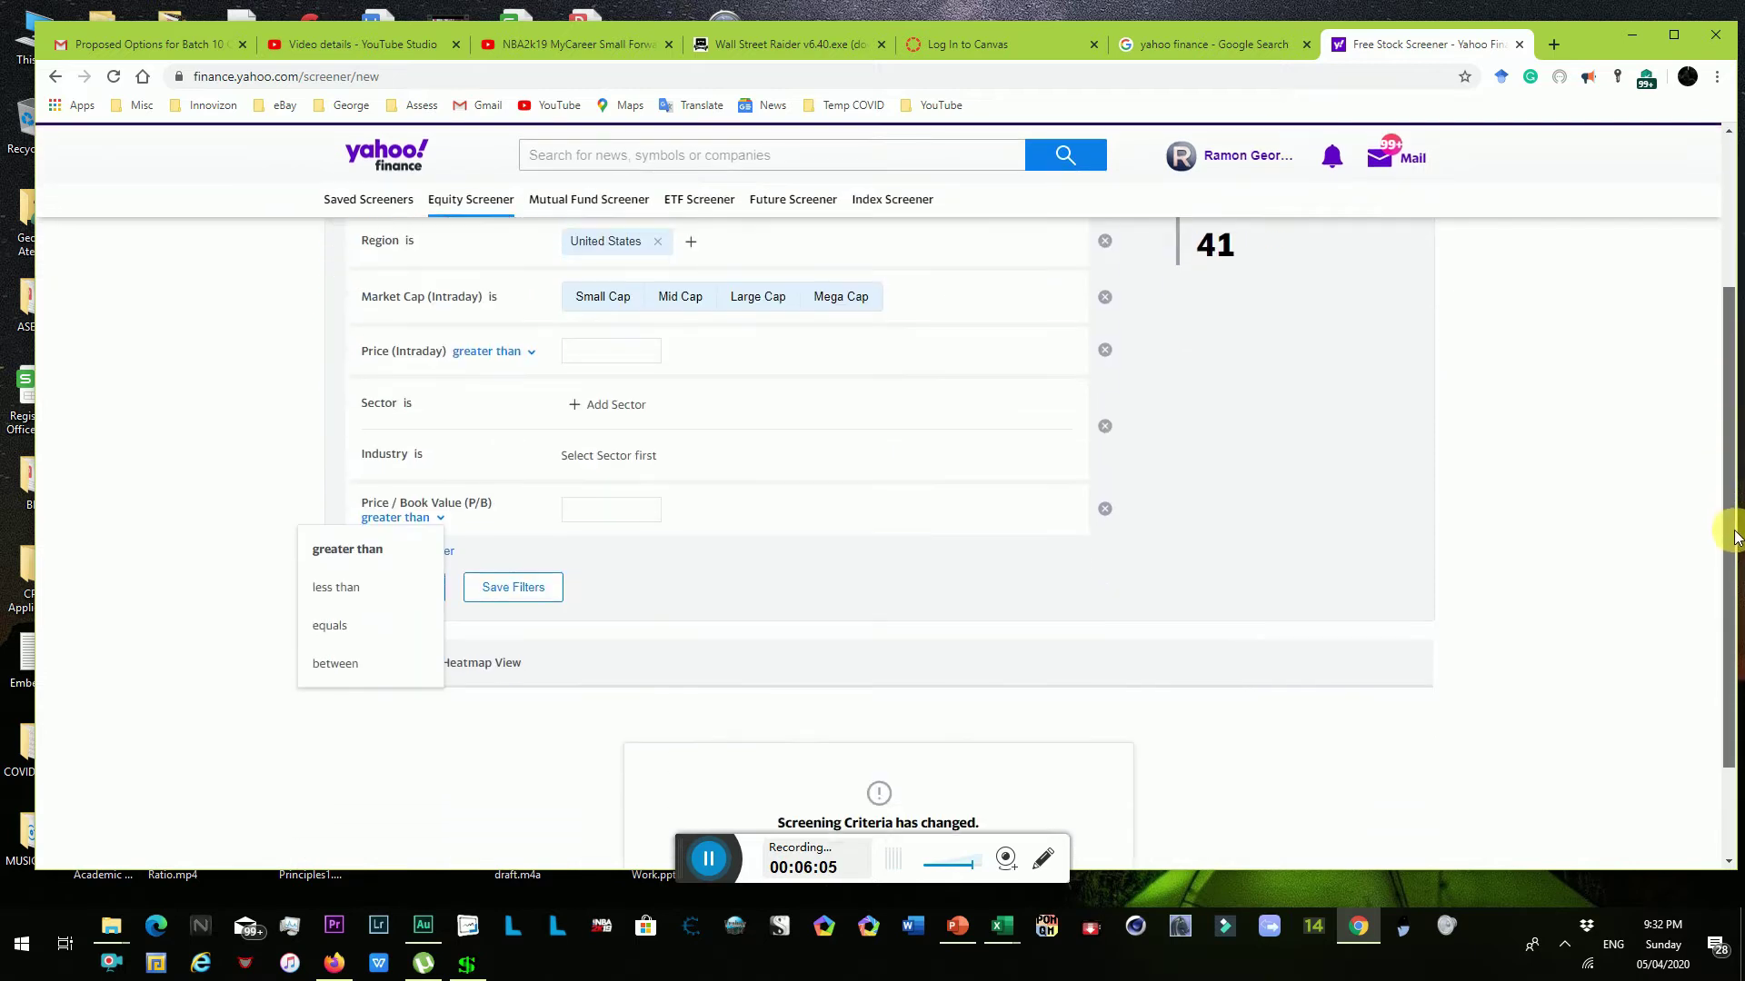
click(379, 550)
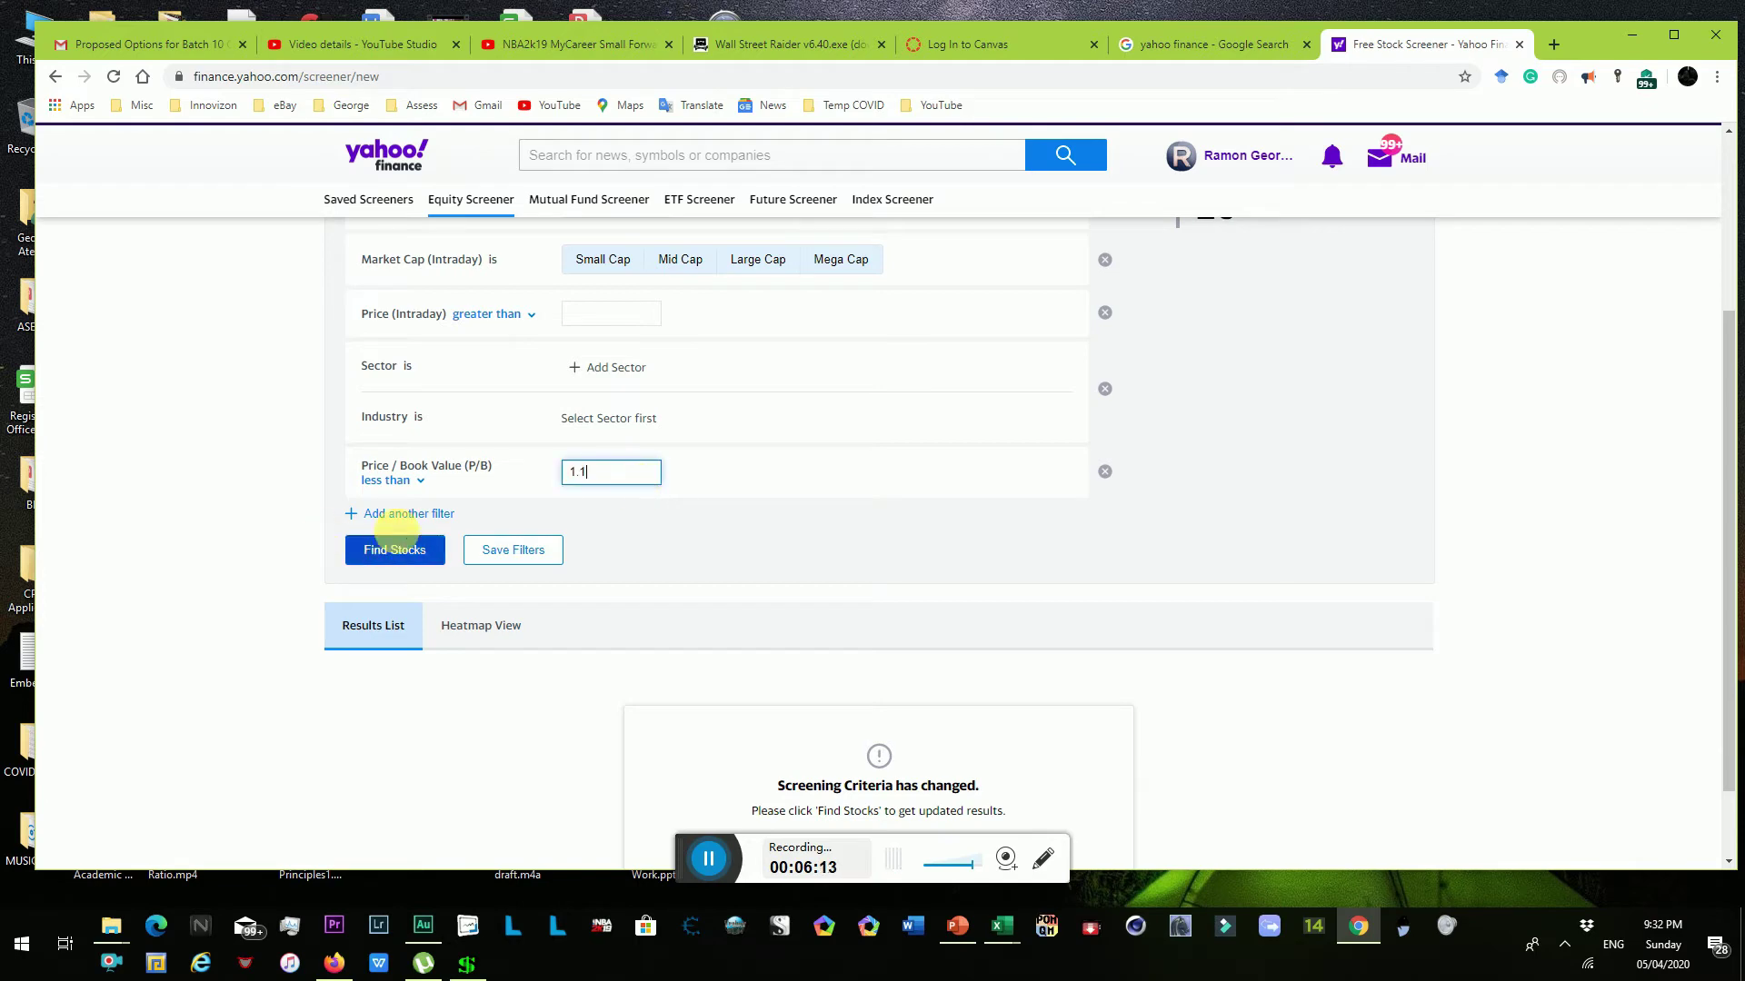
- Add a Return On Equity % filter of greater than 5 and find the matching stocks
click(421, 518)
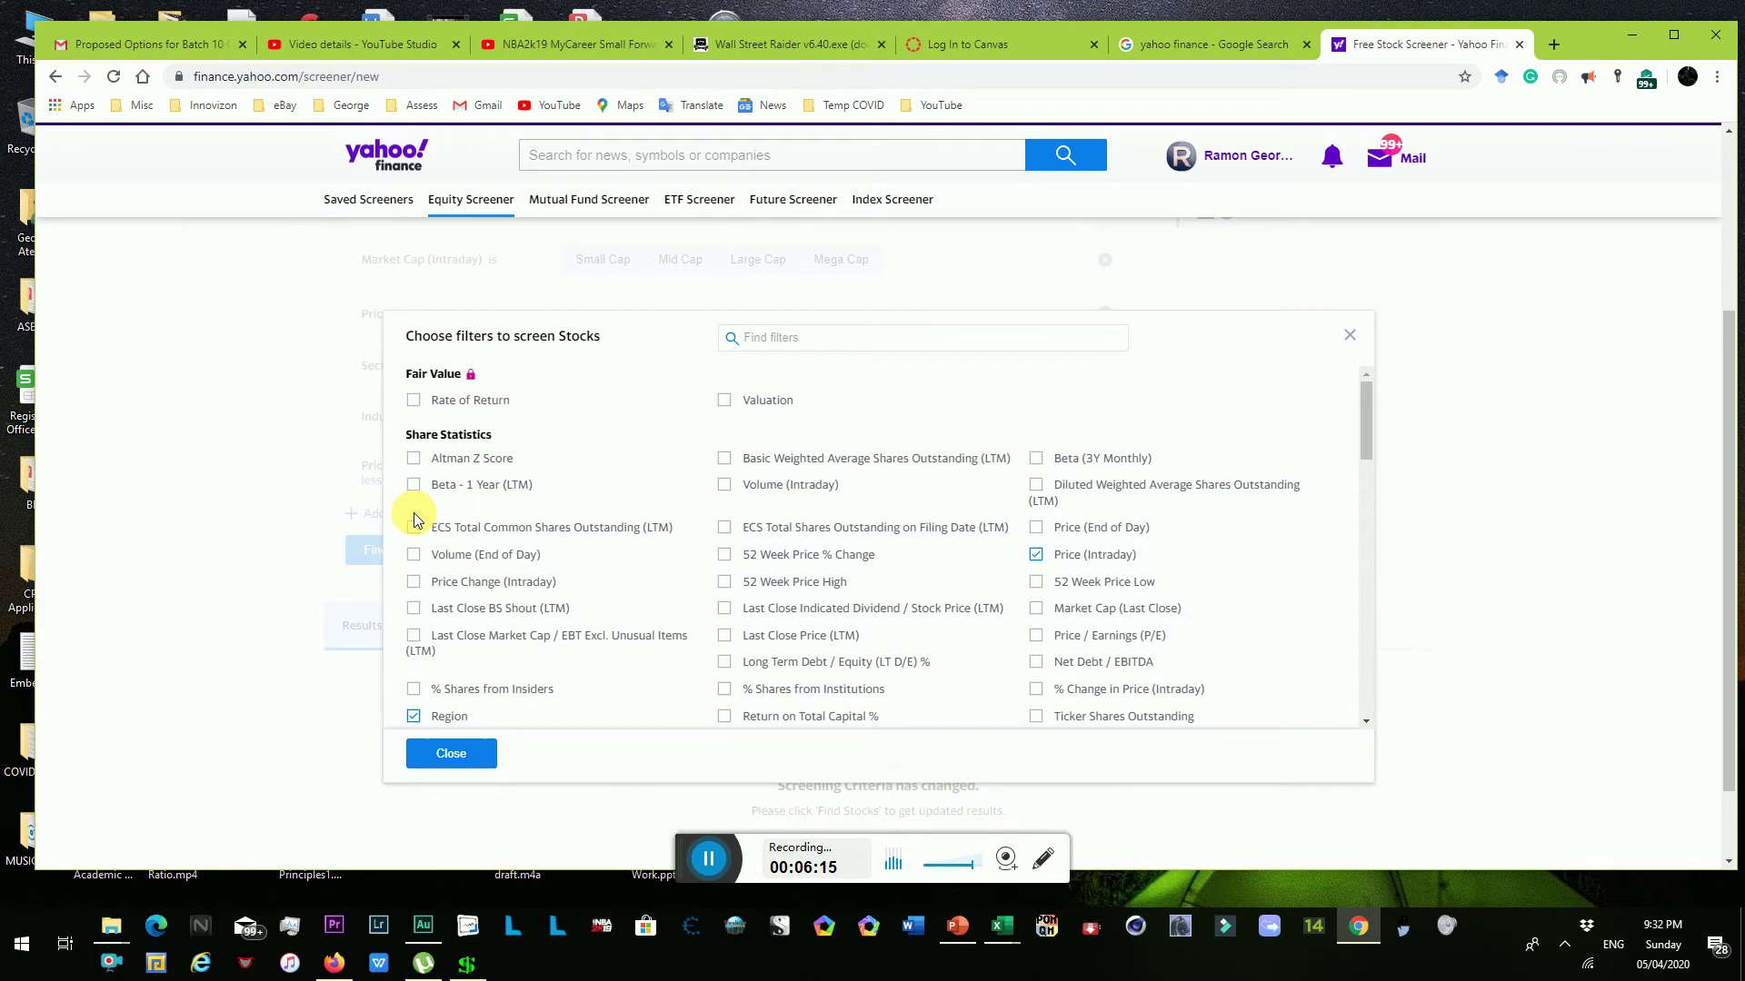
drag(1365, 439, 1372, 698)
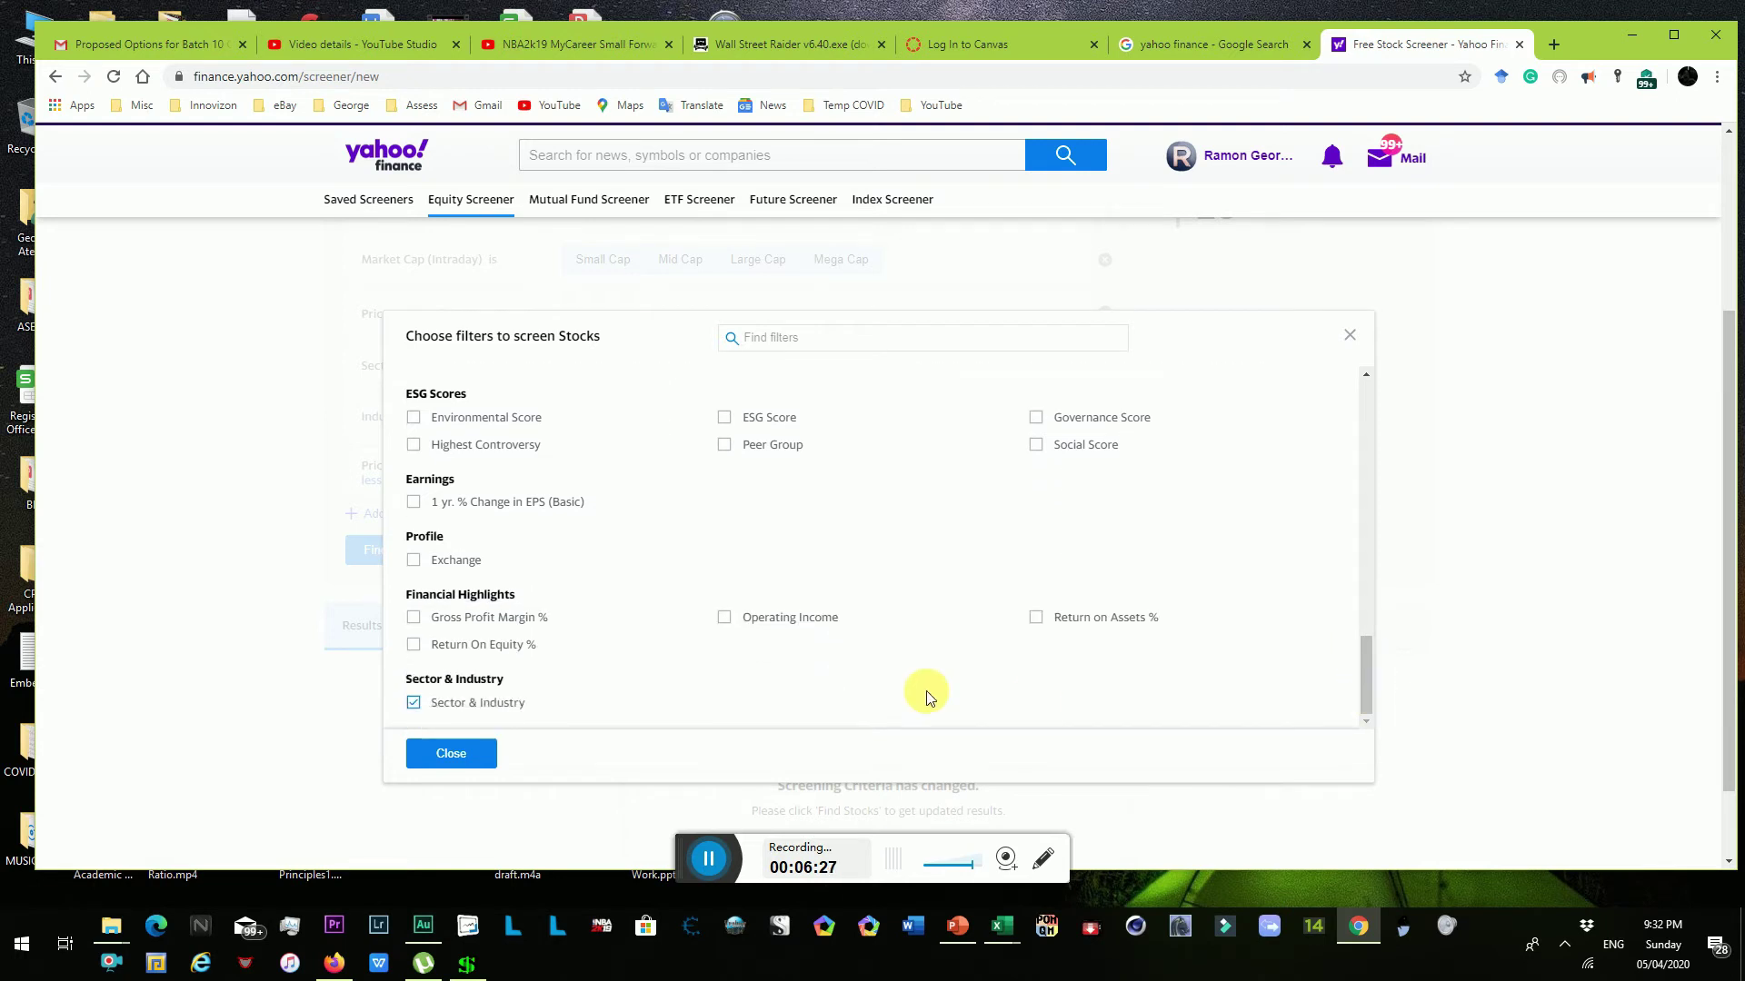
click(459, 647)
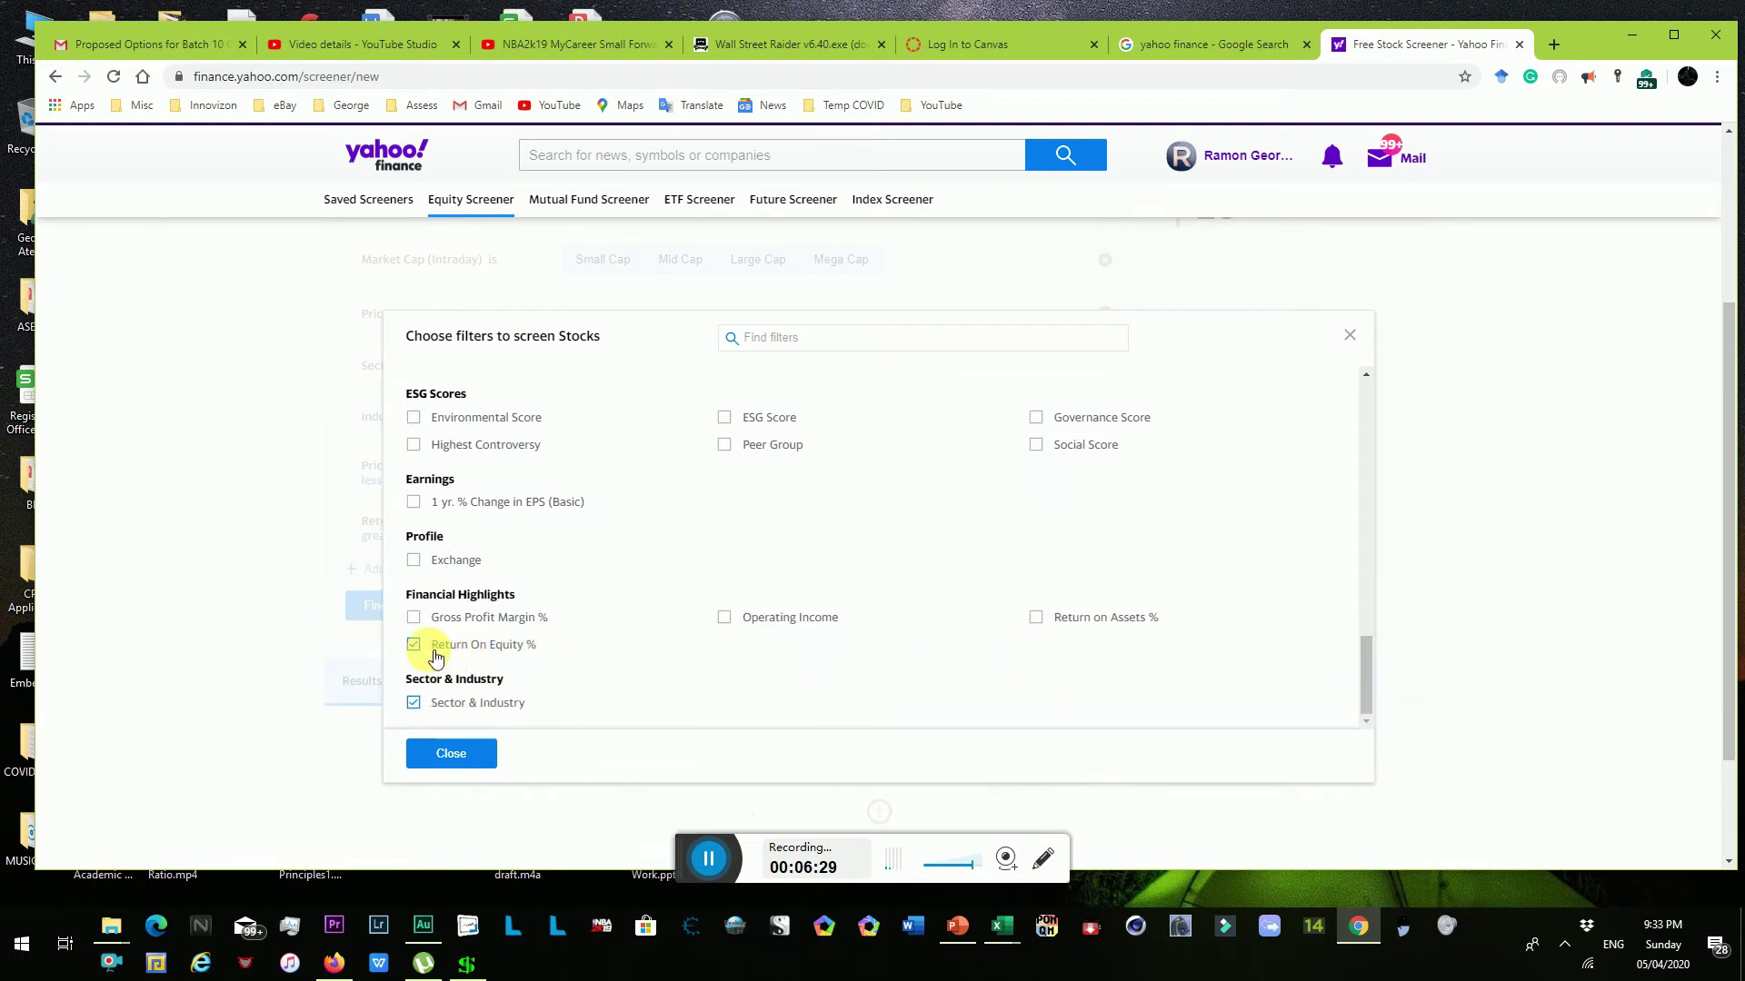
click(455, 754)
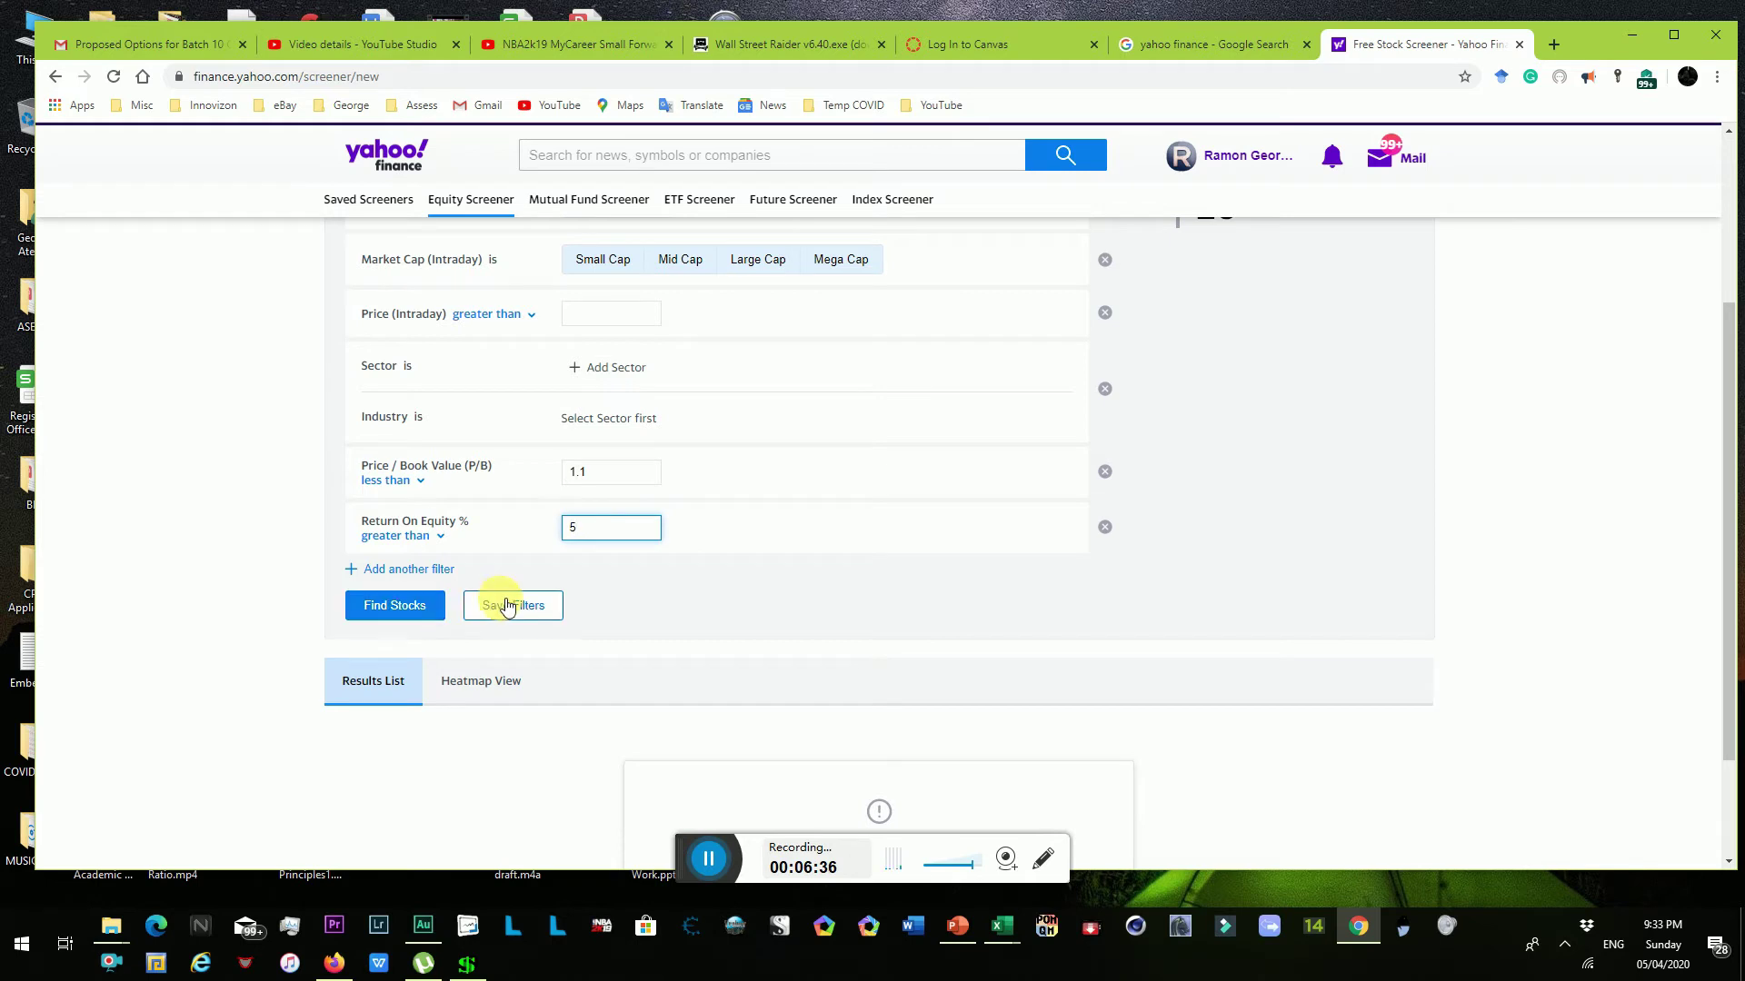
click(412, 615)
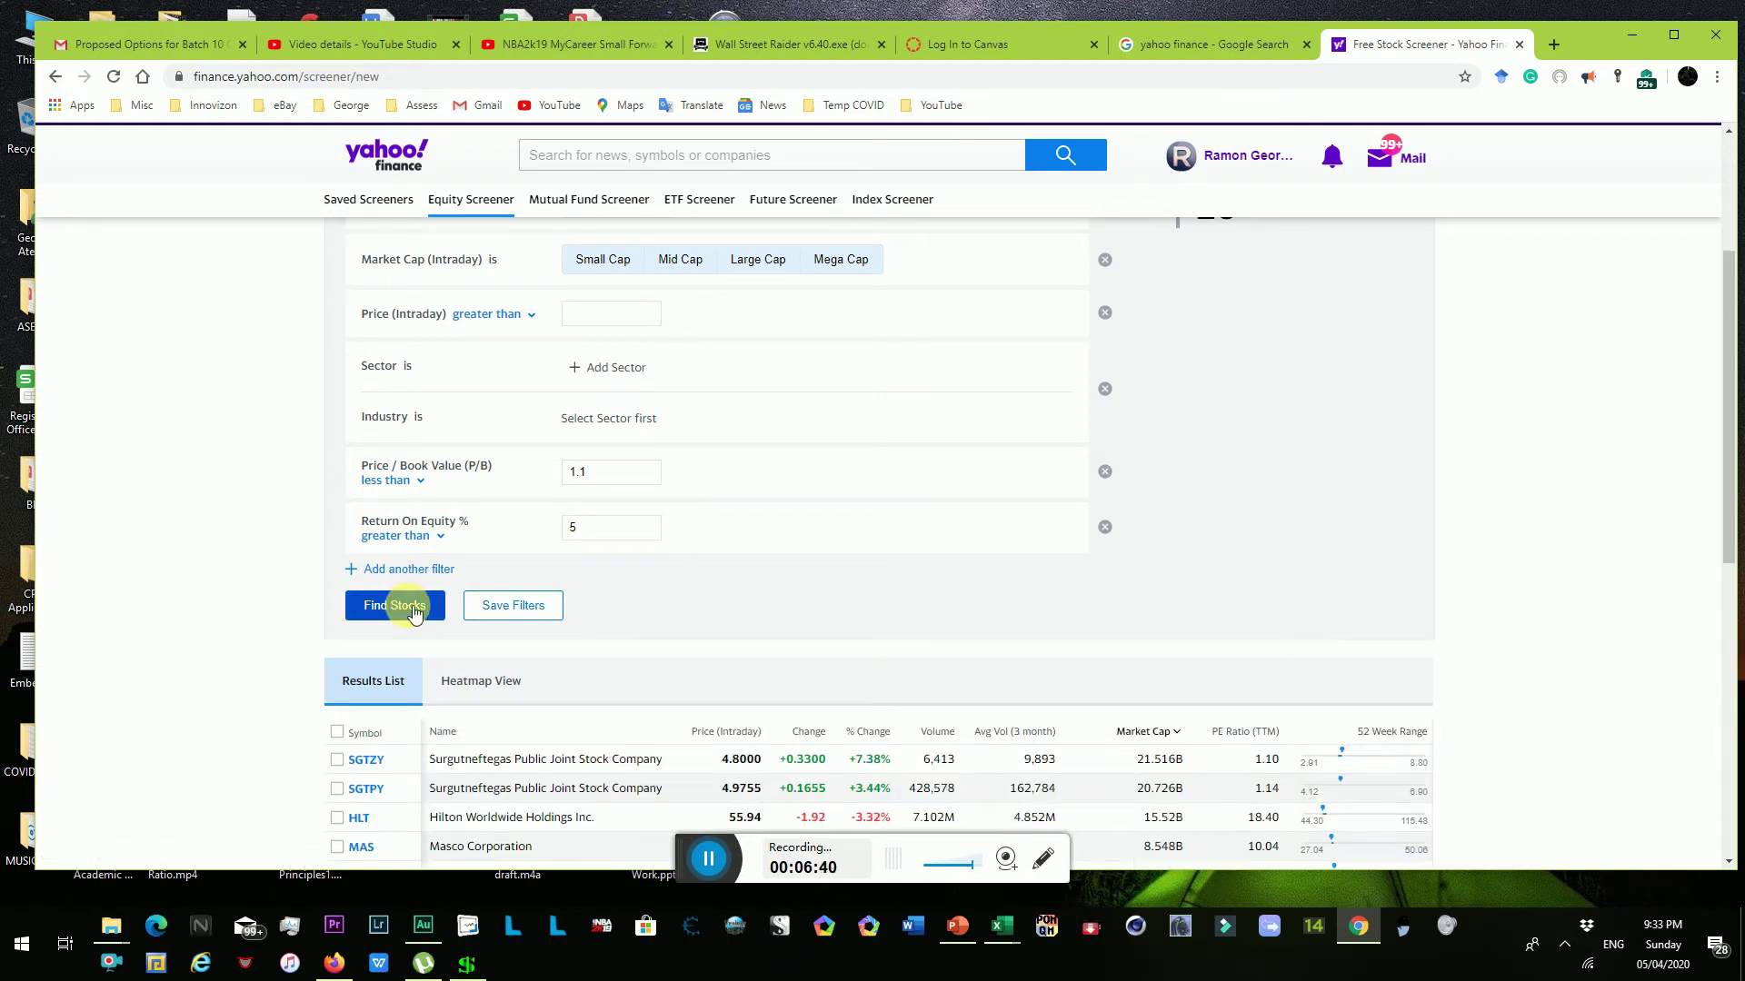
- Examine the results list of matching stocks, including their prices, market caps, PE ratios and 52-week ranges
drag(1726, 304, 1735, 474)
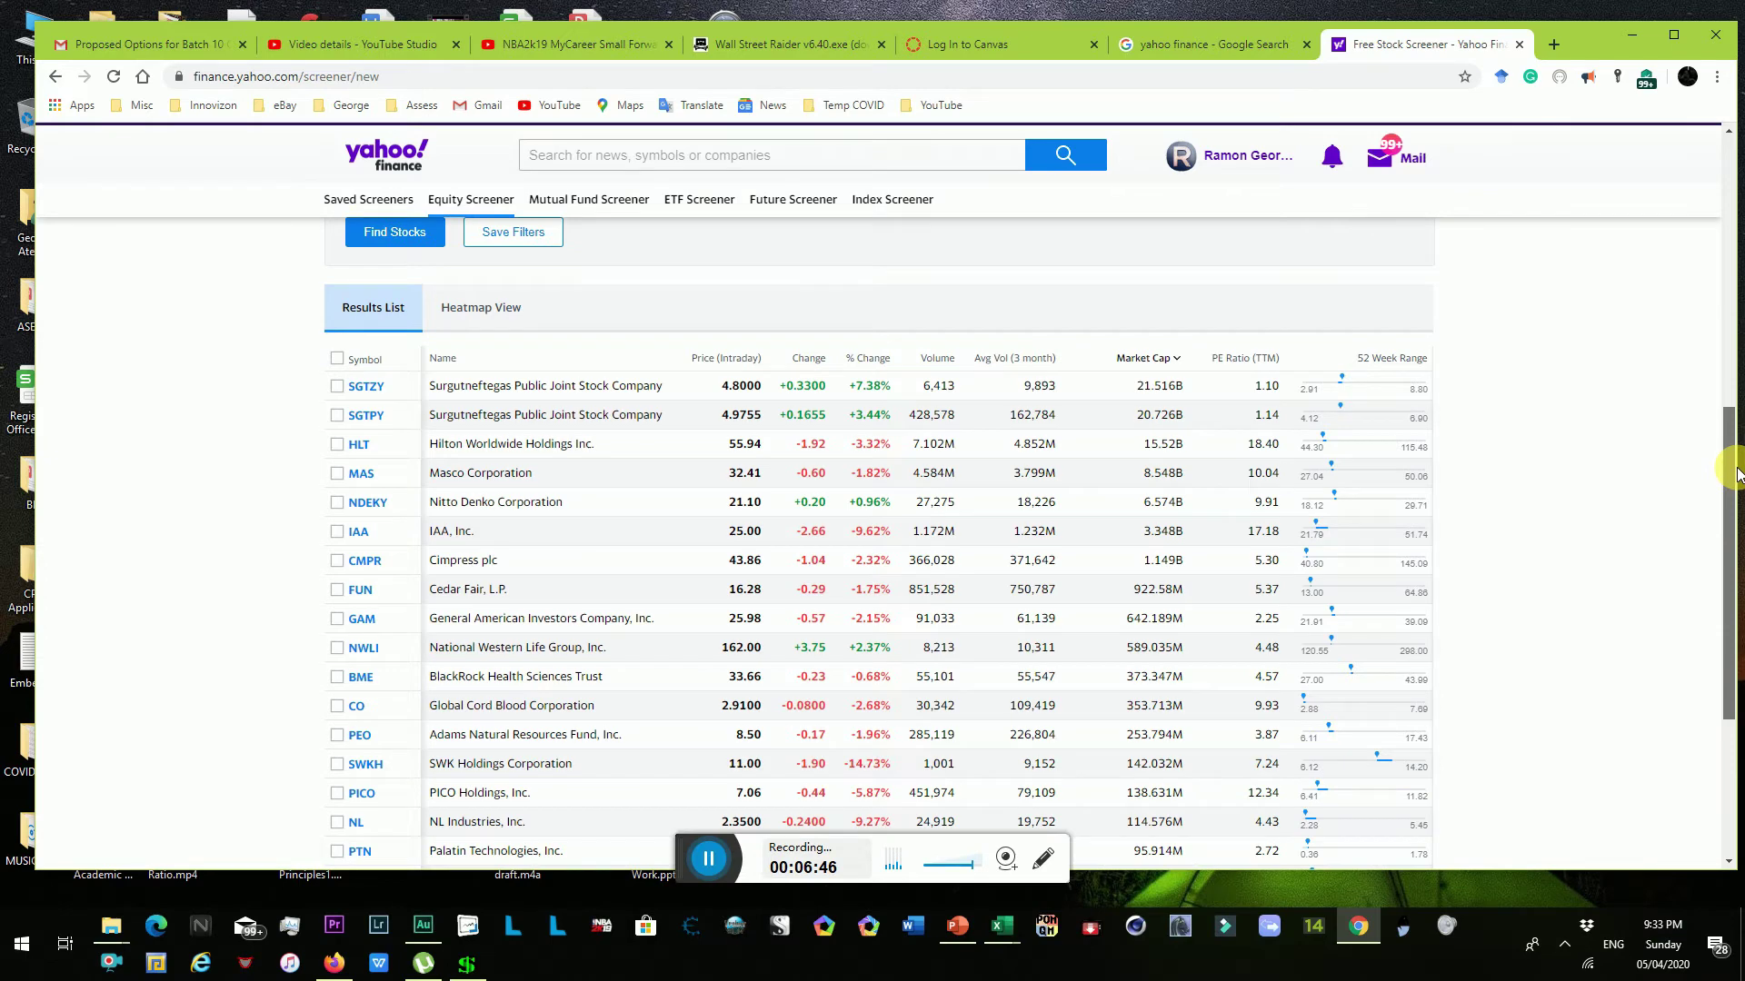
scroll(1731, 477, down, 1)
scroll(1729, 476, up, 1)
scroll(1729, 475, down, 1)
drag(1731, 500, 1731, 510)
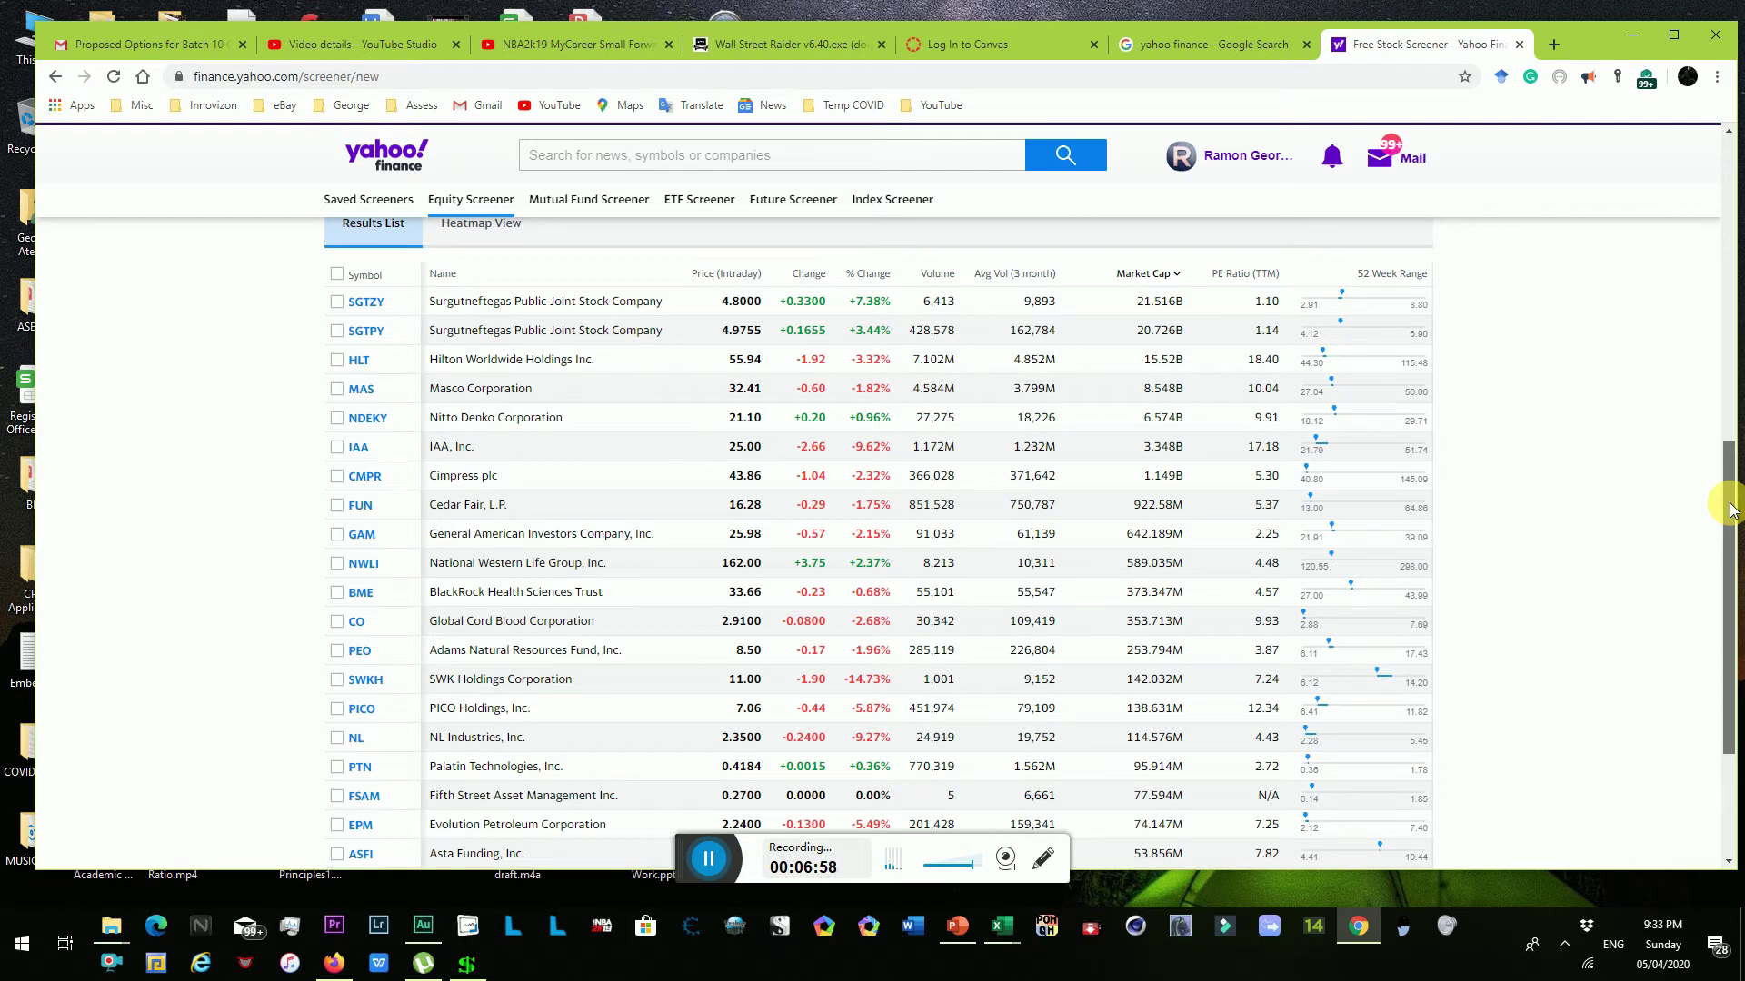
drag(1731, 510, 1729, 474)
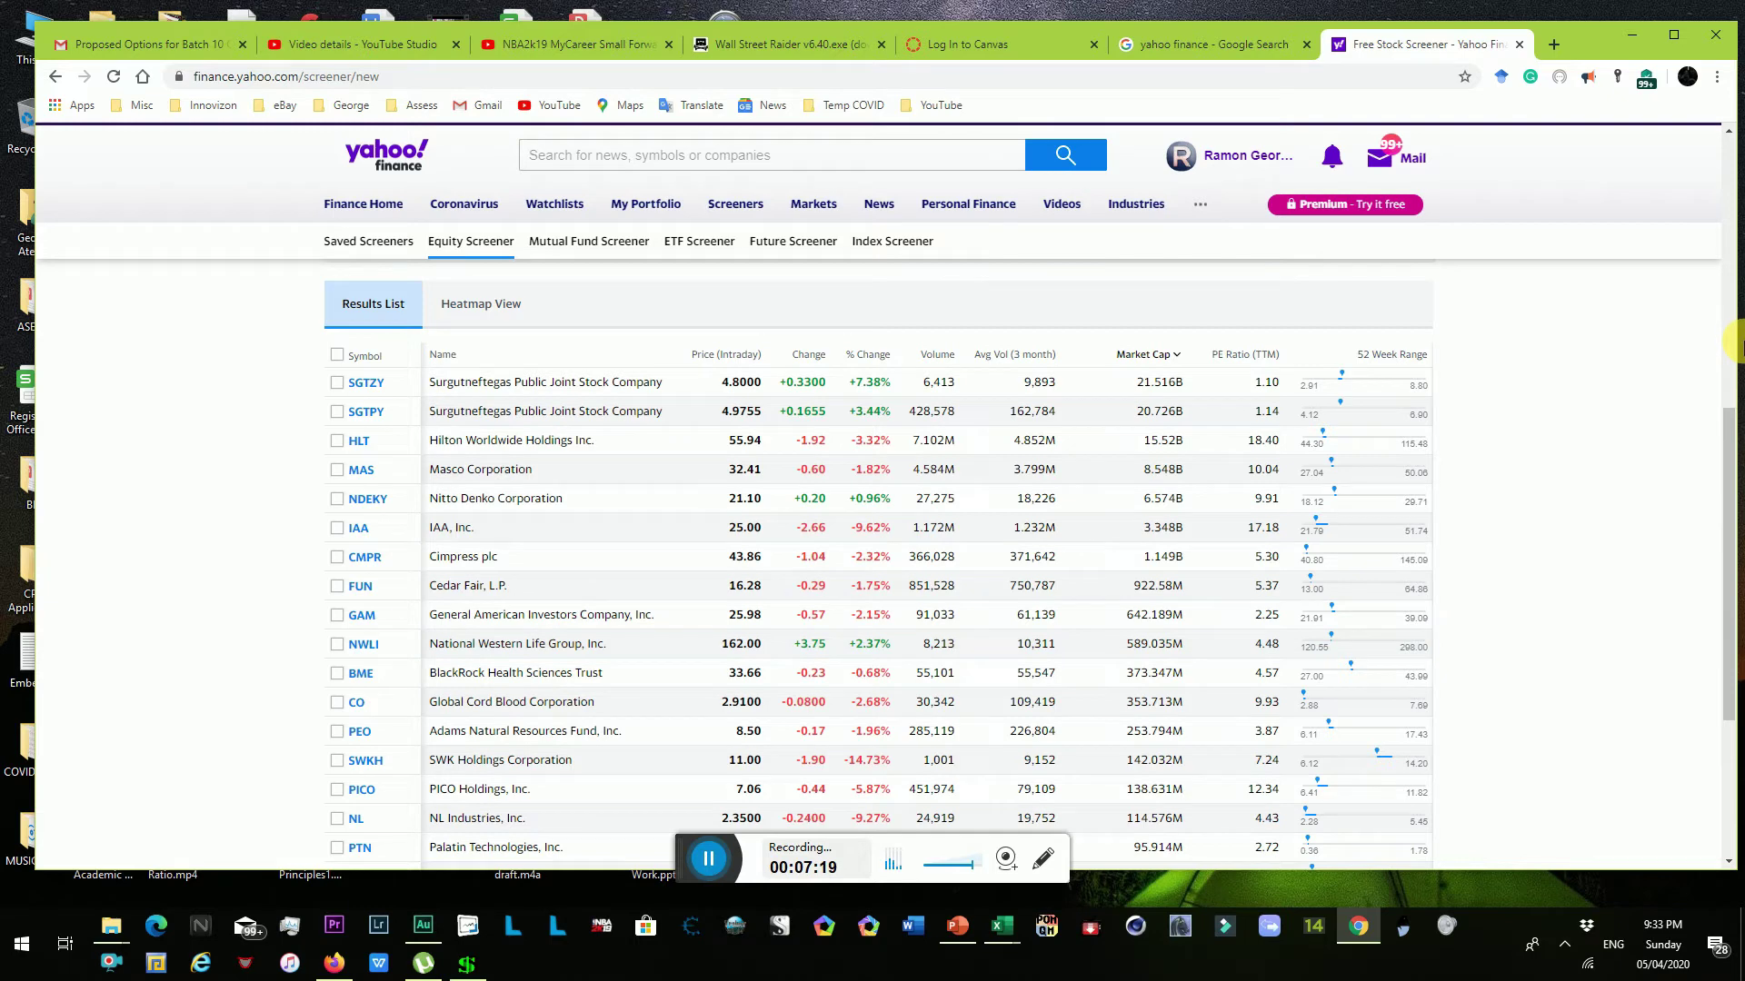
drag(1731, 454, 1730, 586)
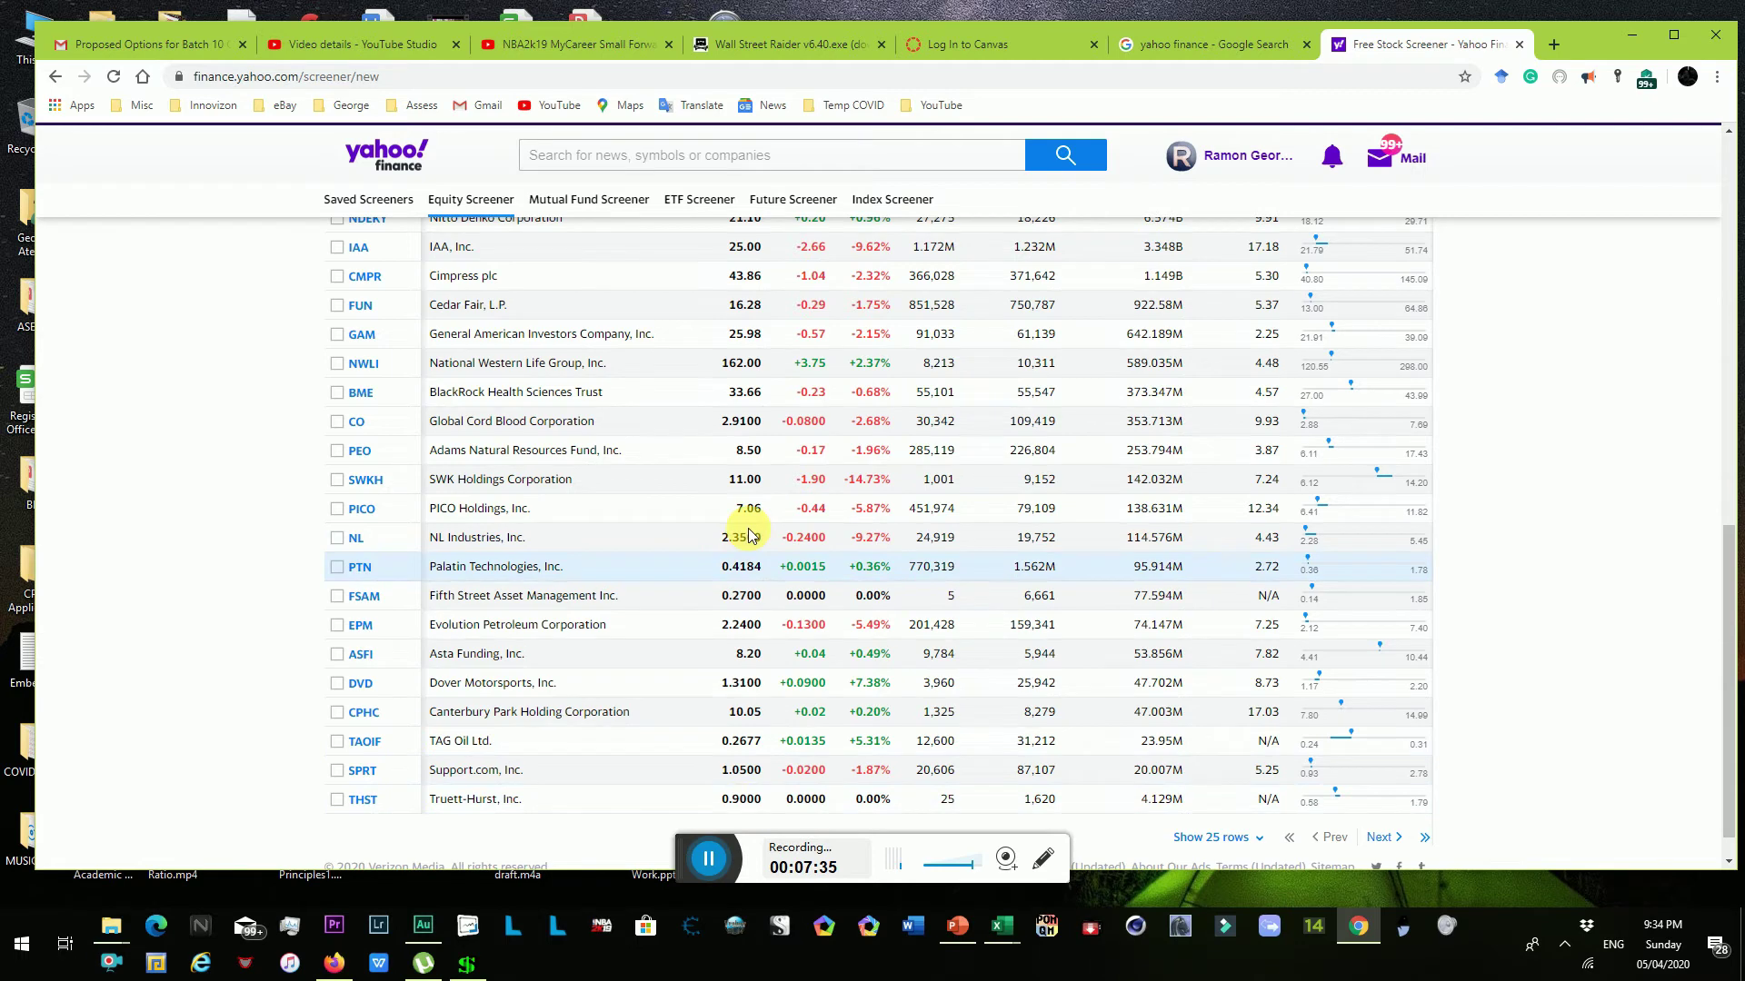
- Remove Small Cap from the Market Cap filter and review the updated matching stocks and filters
drag(1729, 681, 1698, 352)
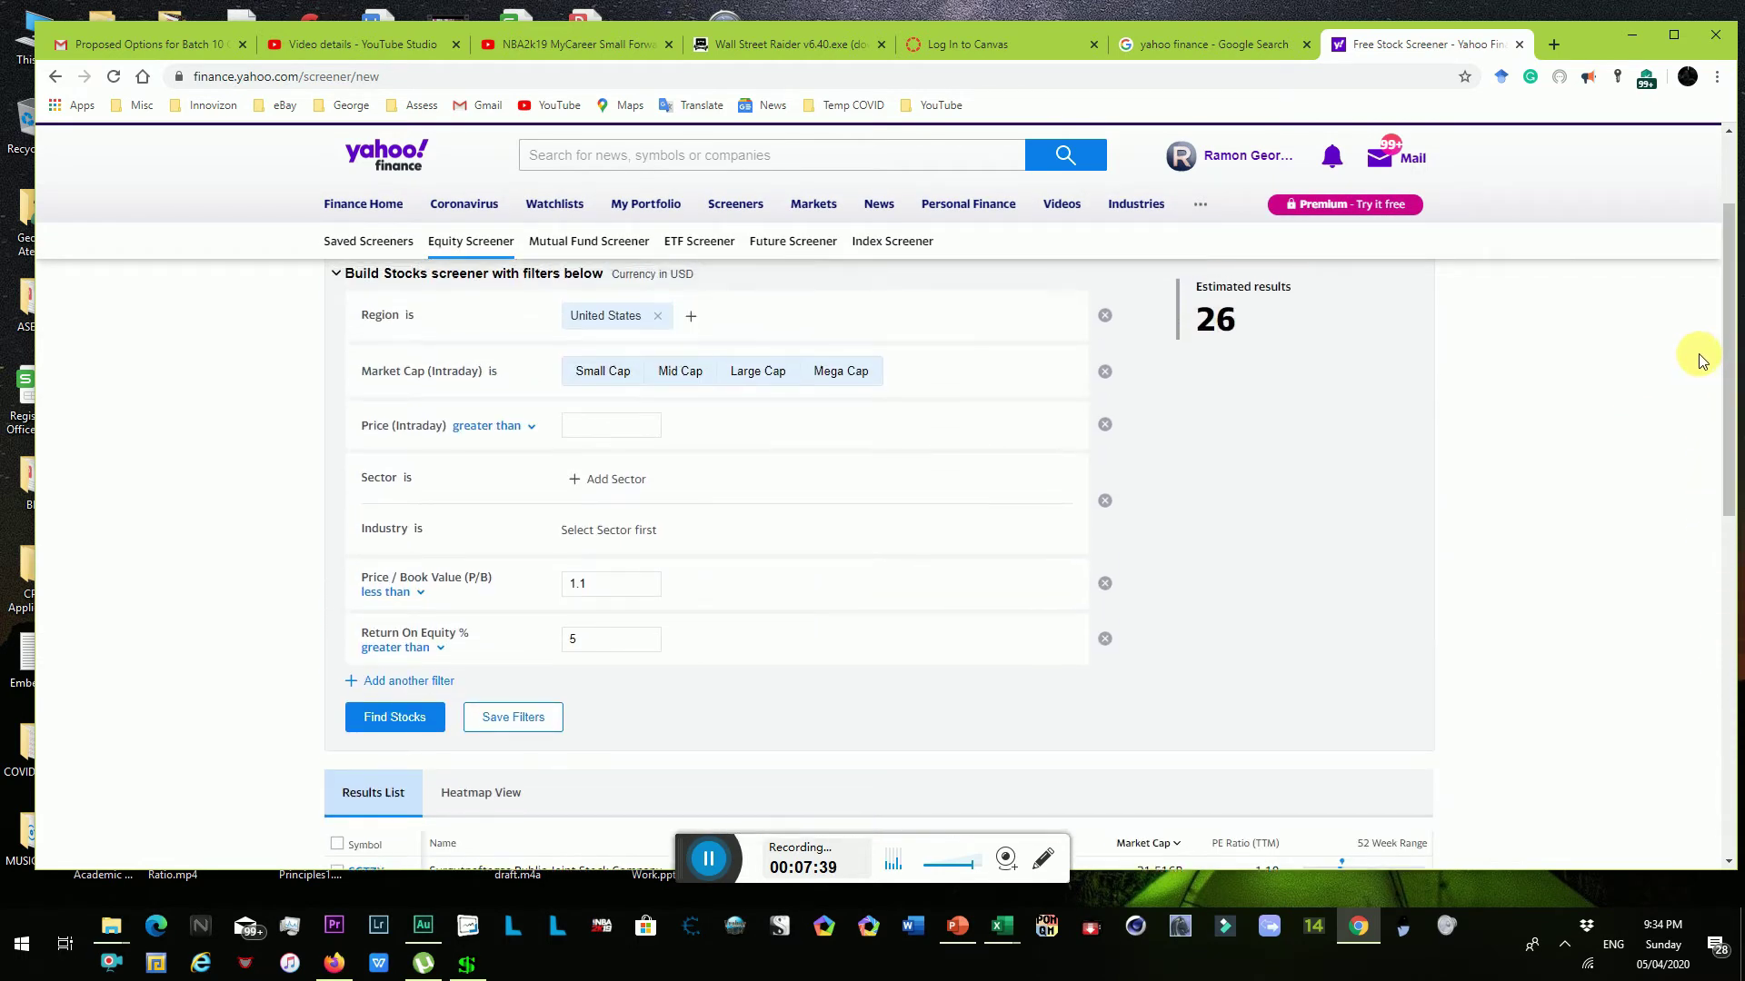
click(597, 374)
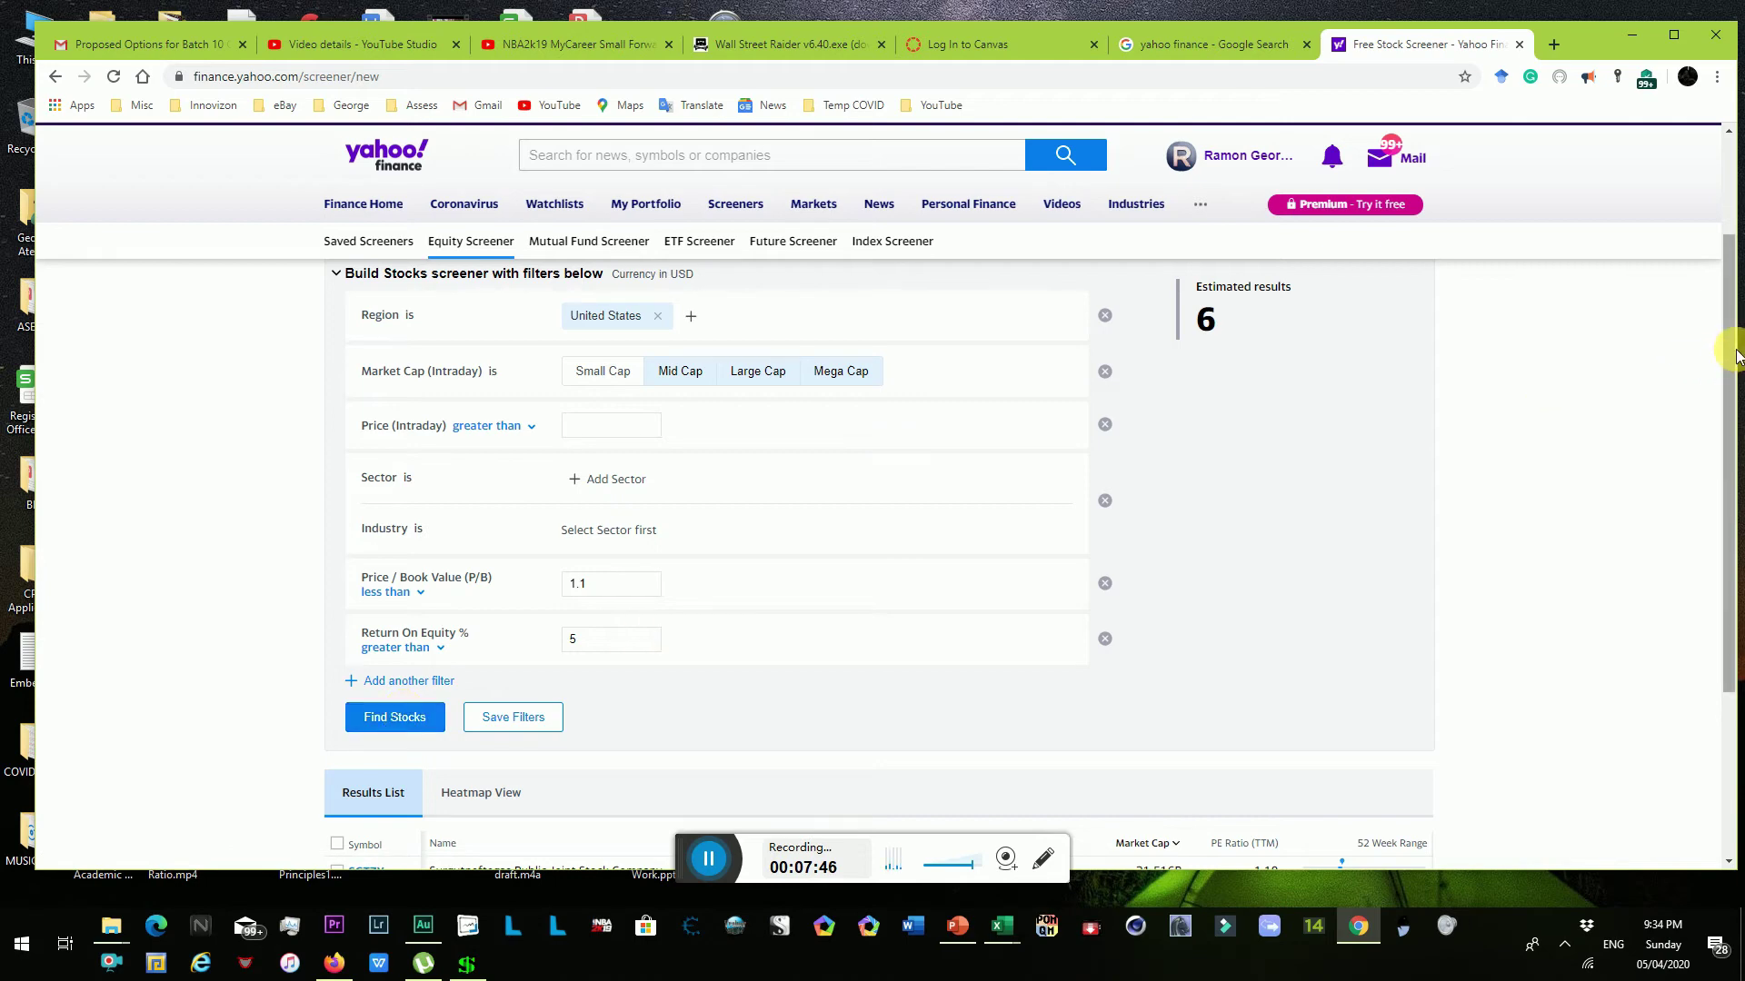
drag(1729, 355, 1731, 543)
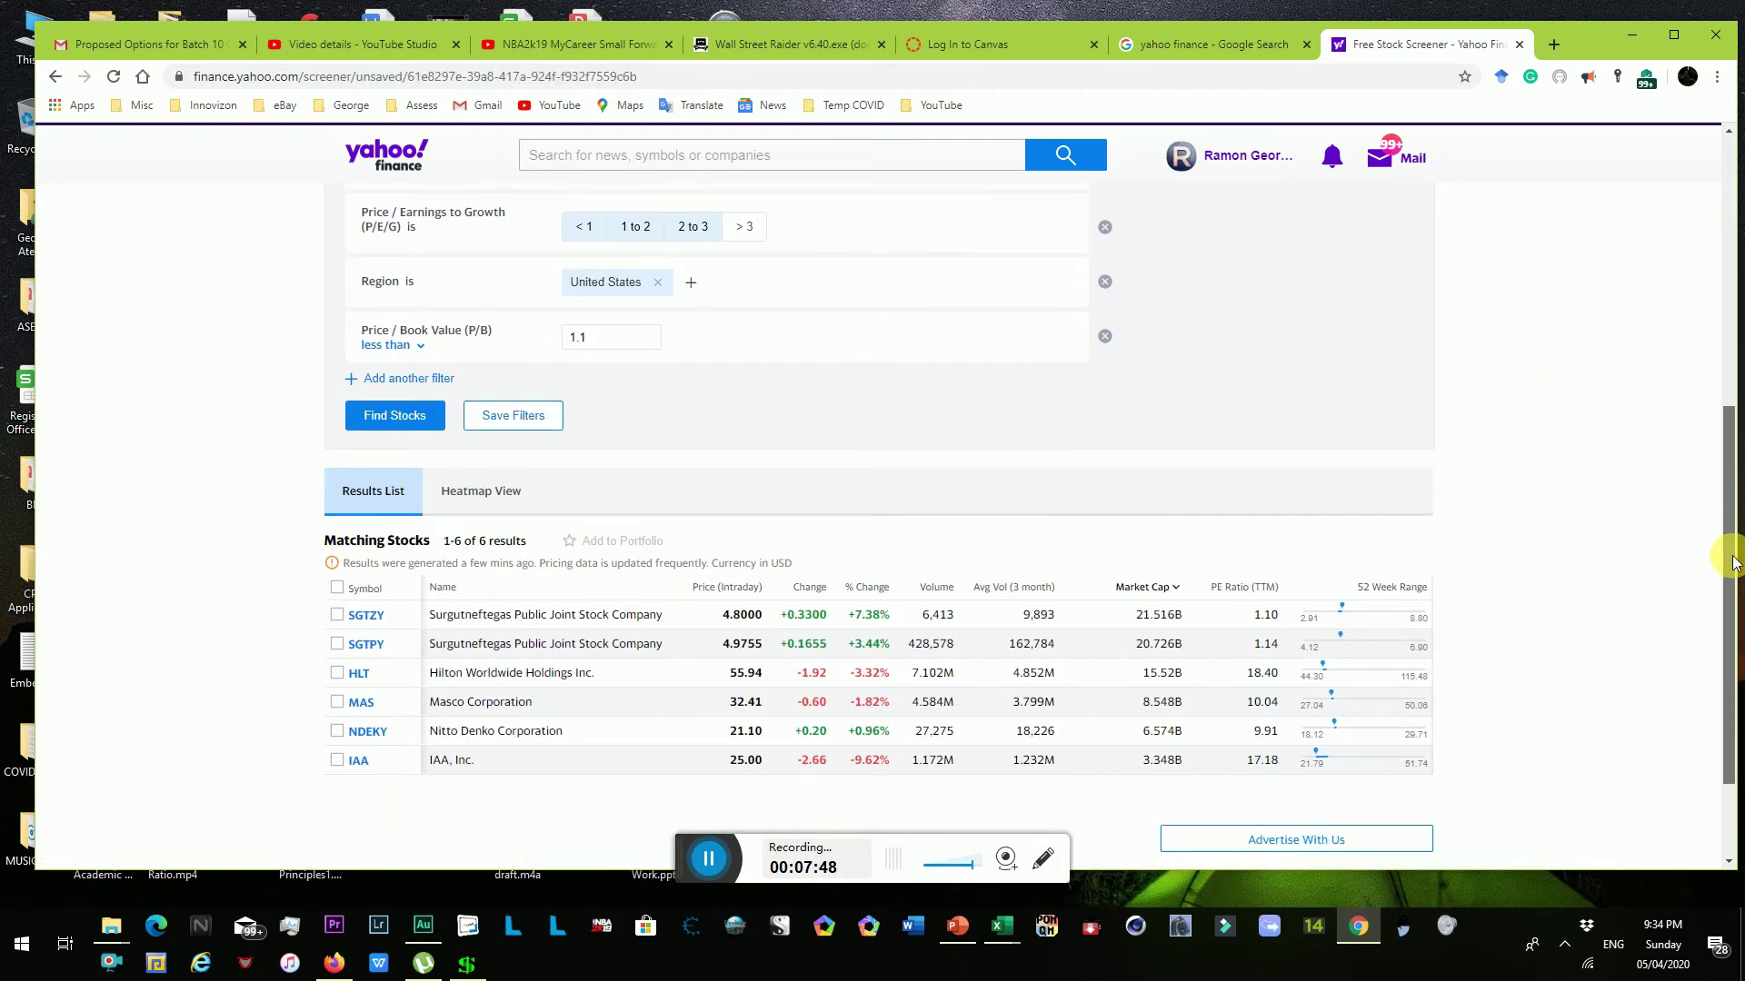
scroll(1724, 475, up, 5)
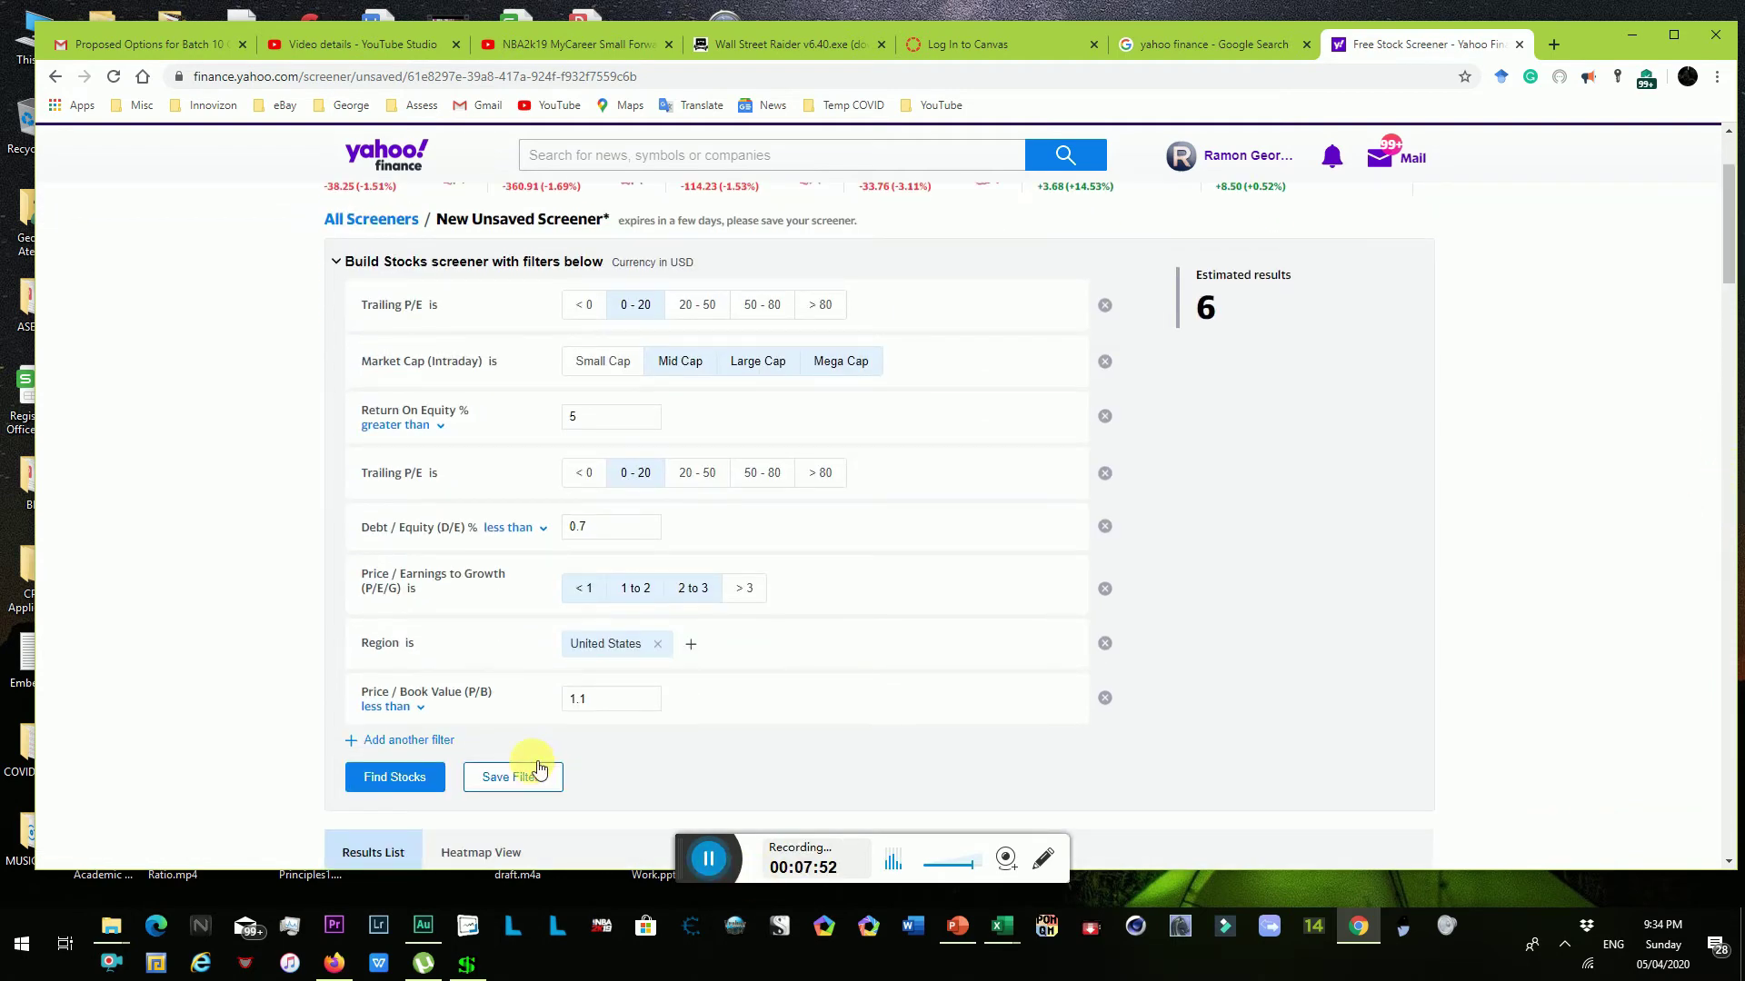
- Save the screener's filters under the name "Screaming Buy!"
click(498, 775)
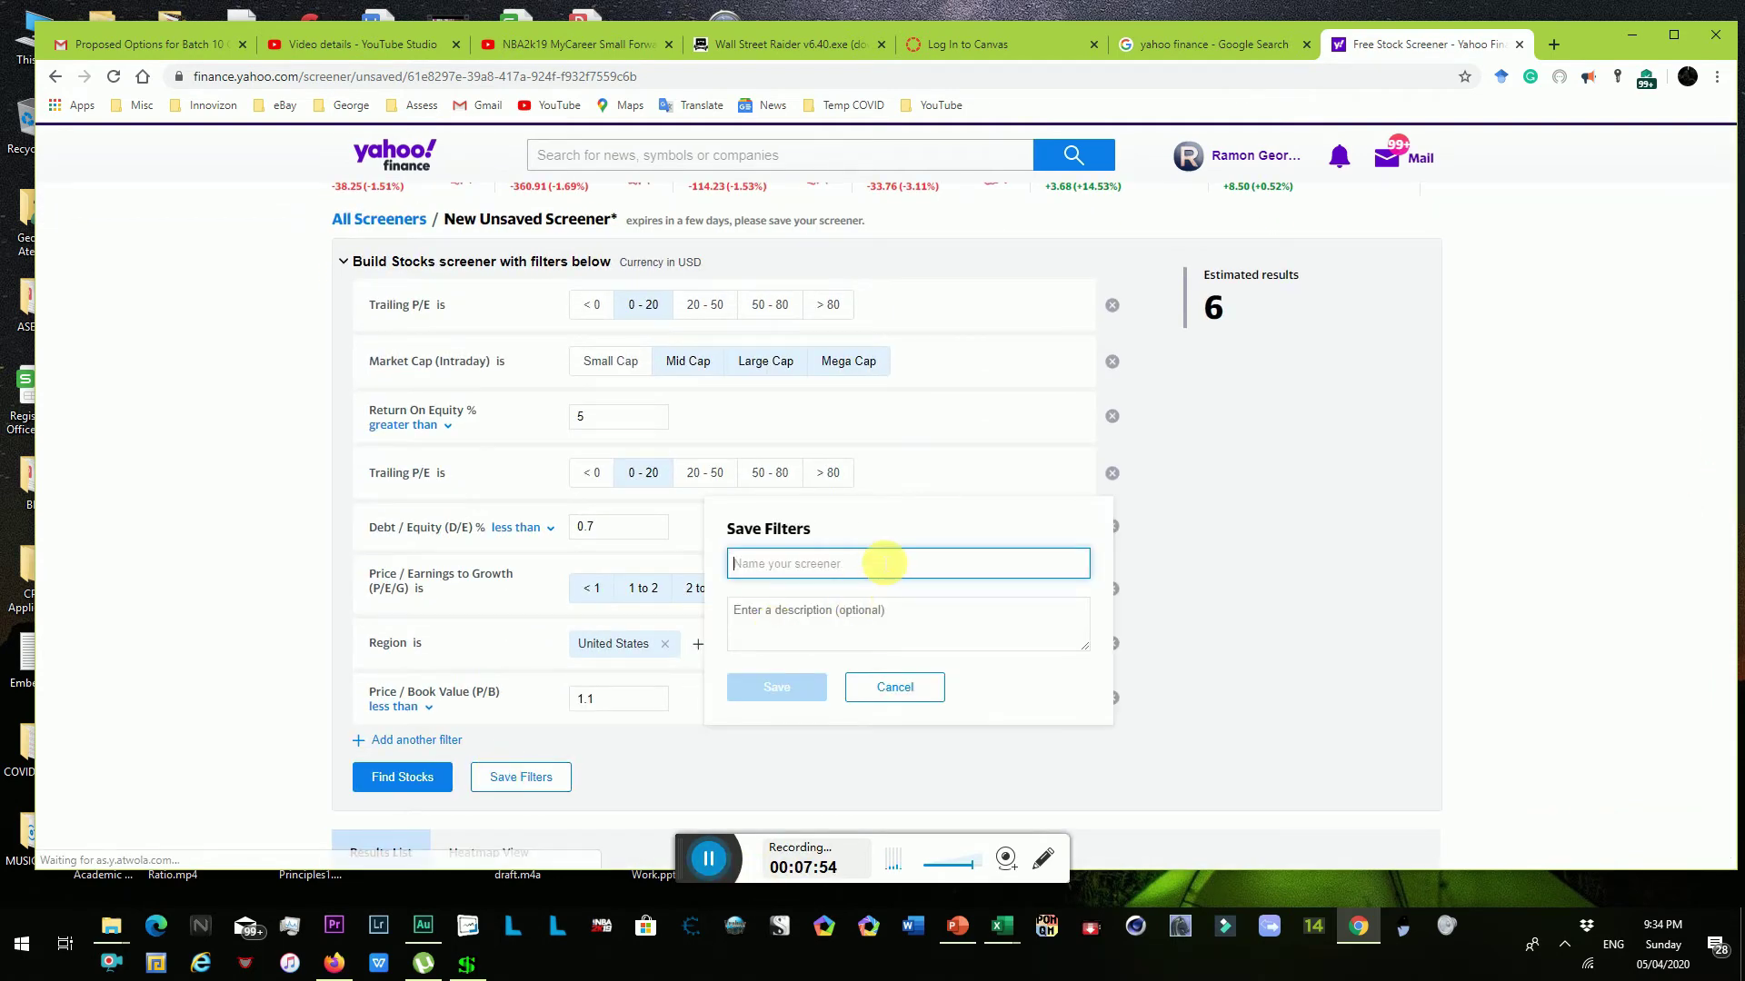
text(Screaming Buy!)
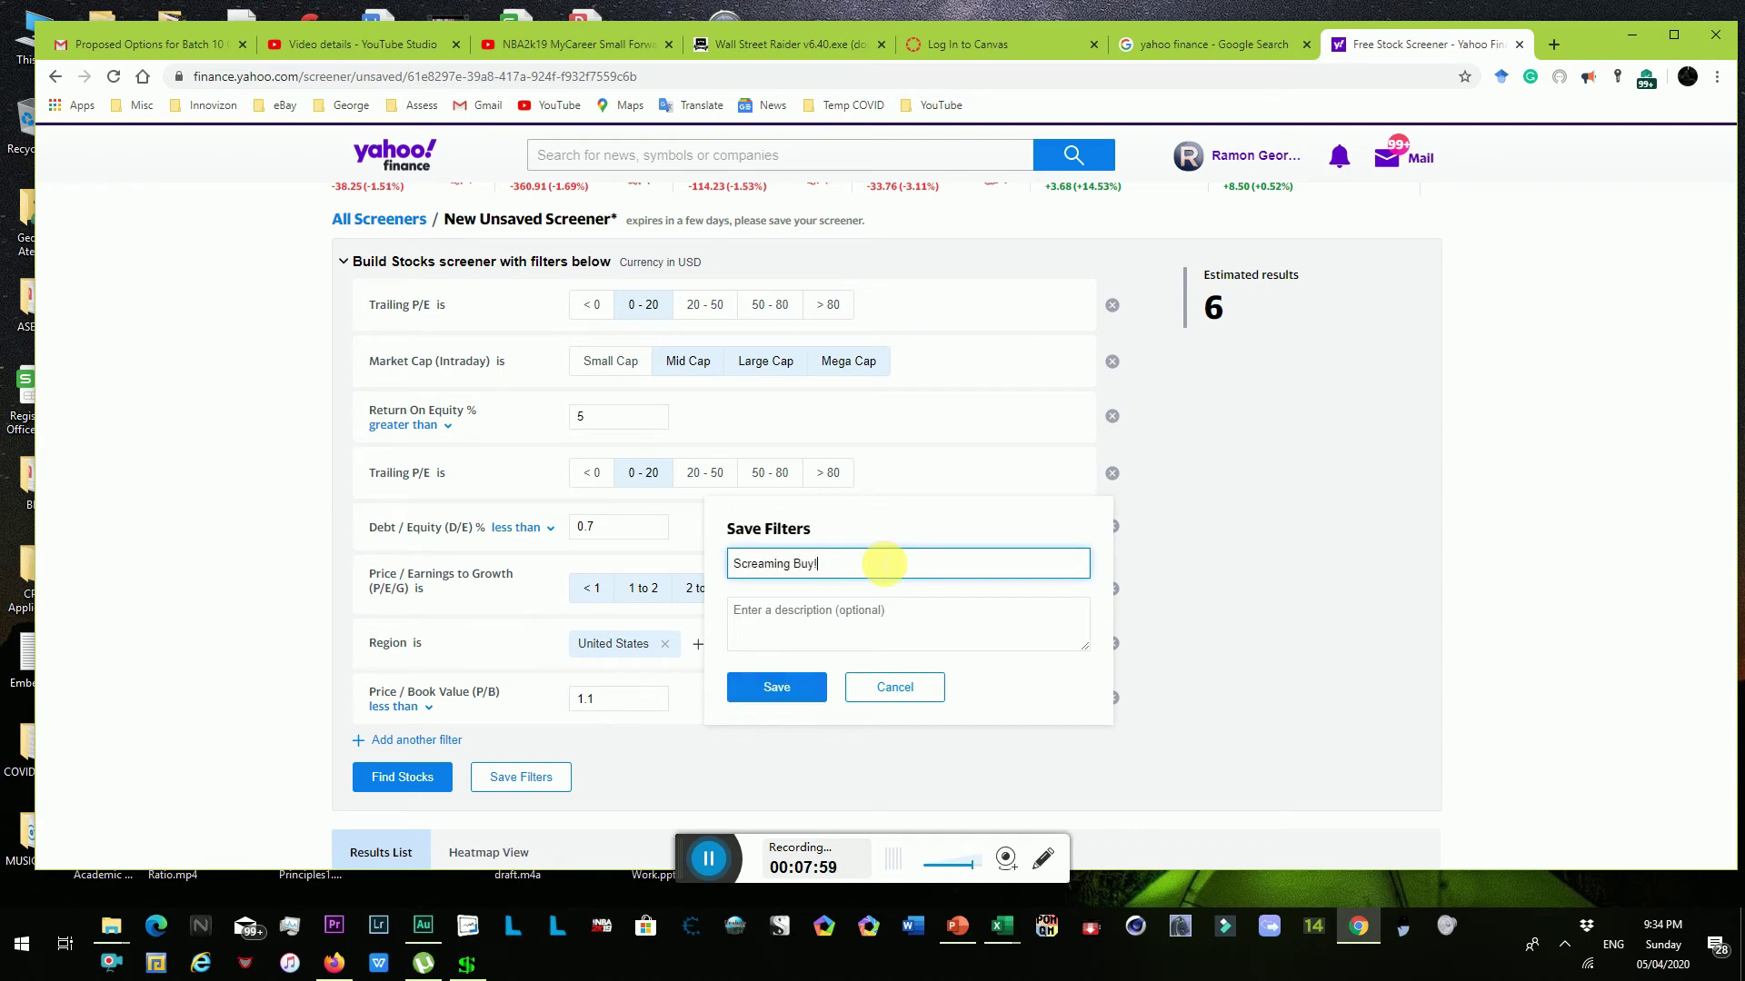
click(775, 695)
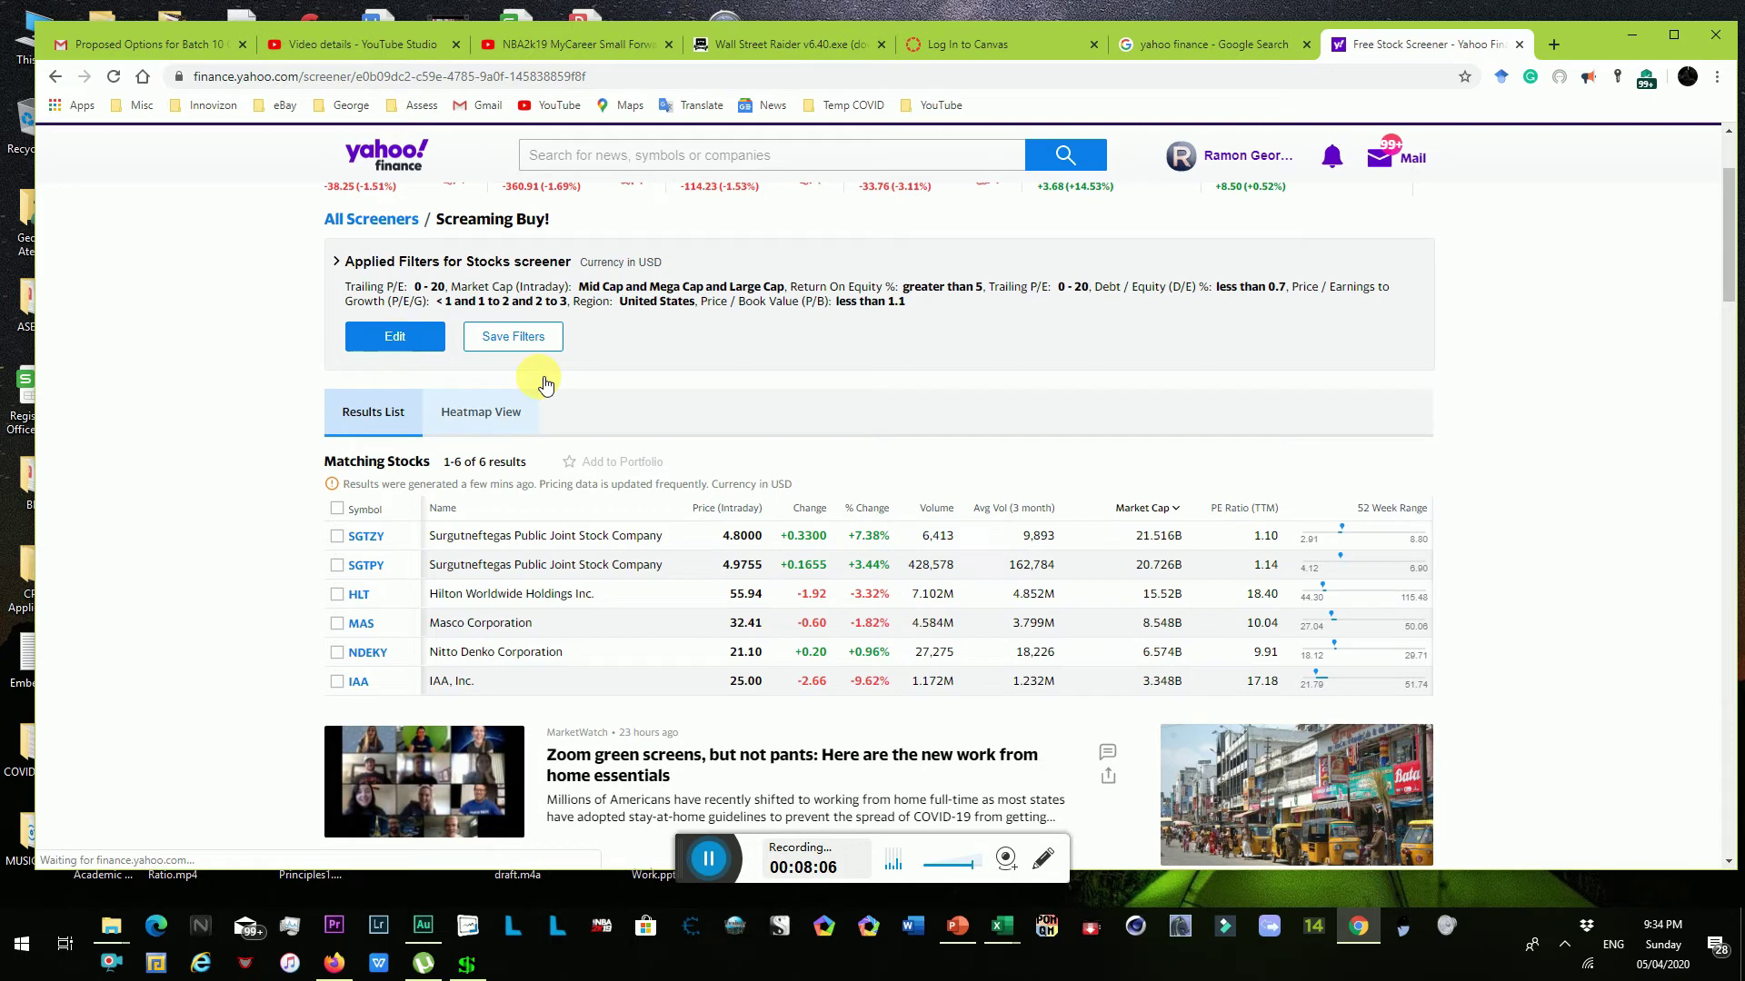
- Create a new stock screener with Region set to Philippines and Market Cap set to Small, Mid and Mega Cap
click(382, 227)
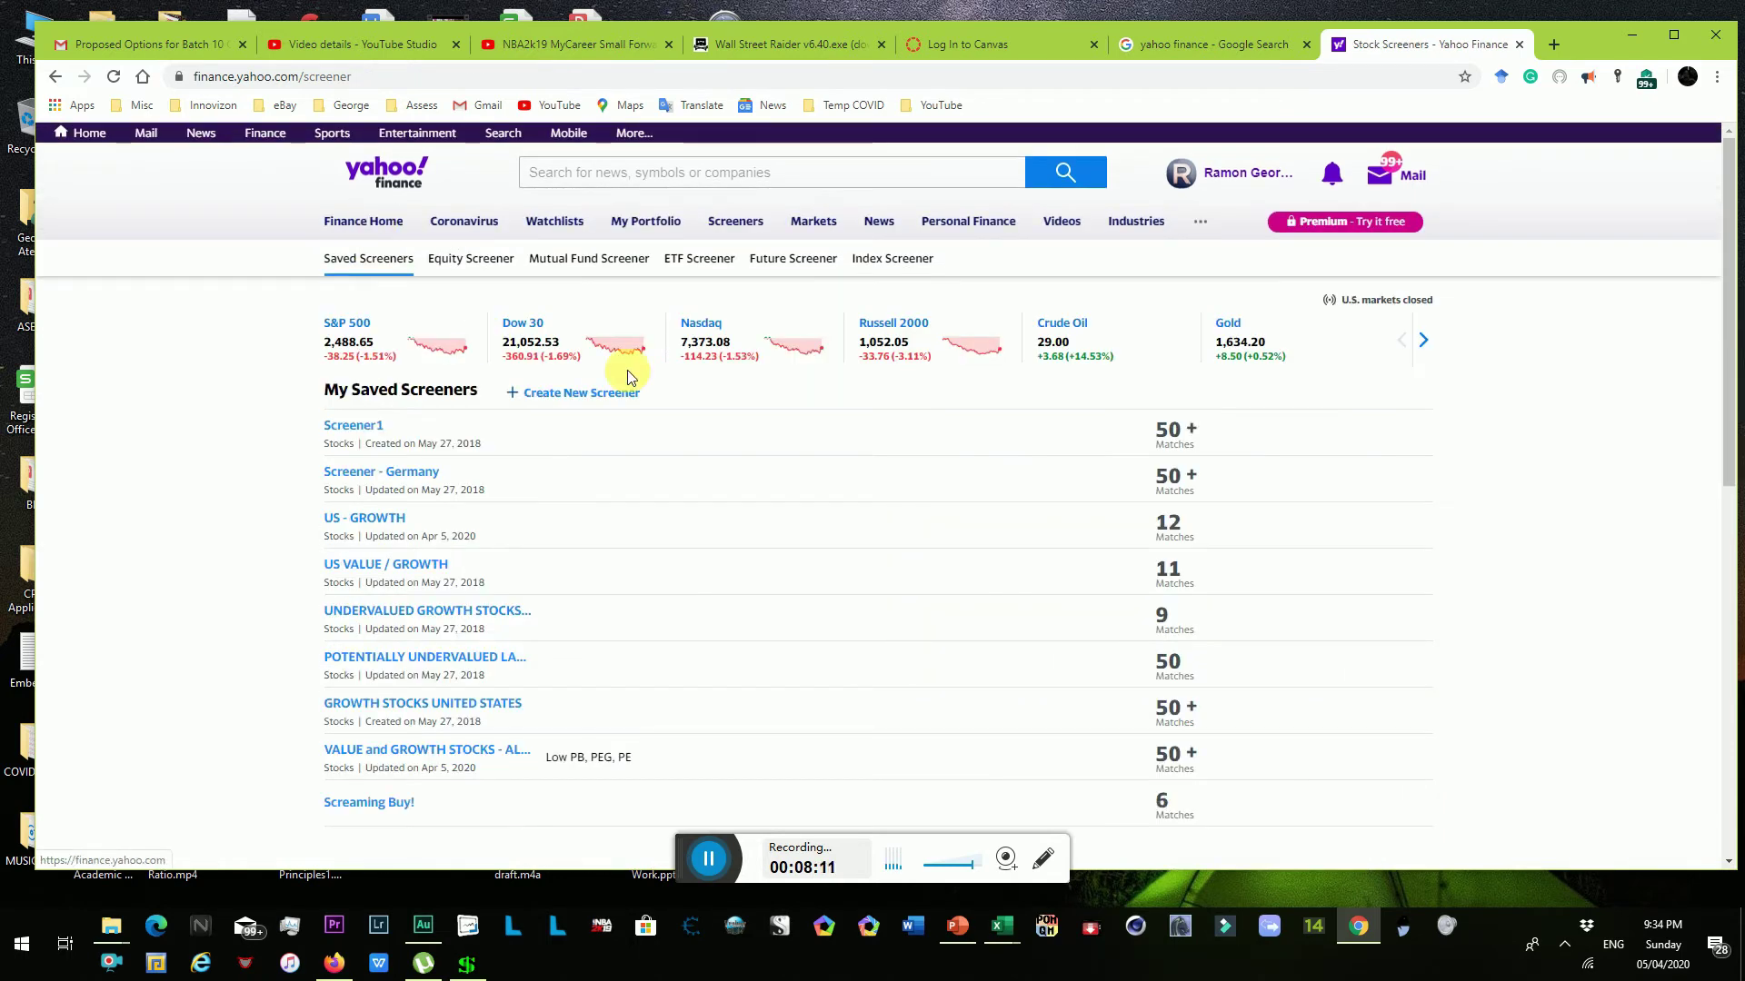
click(607, 394)
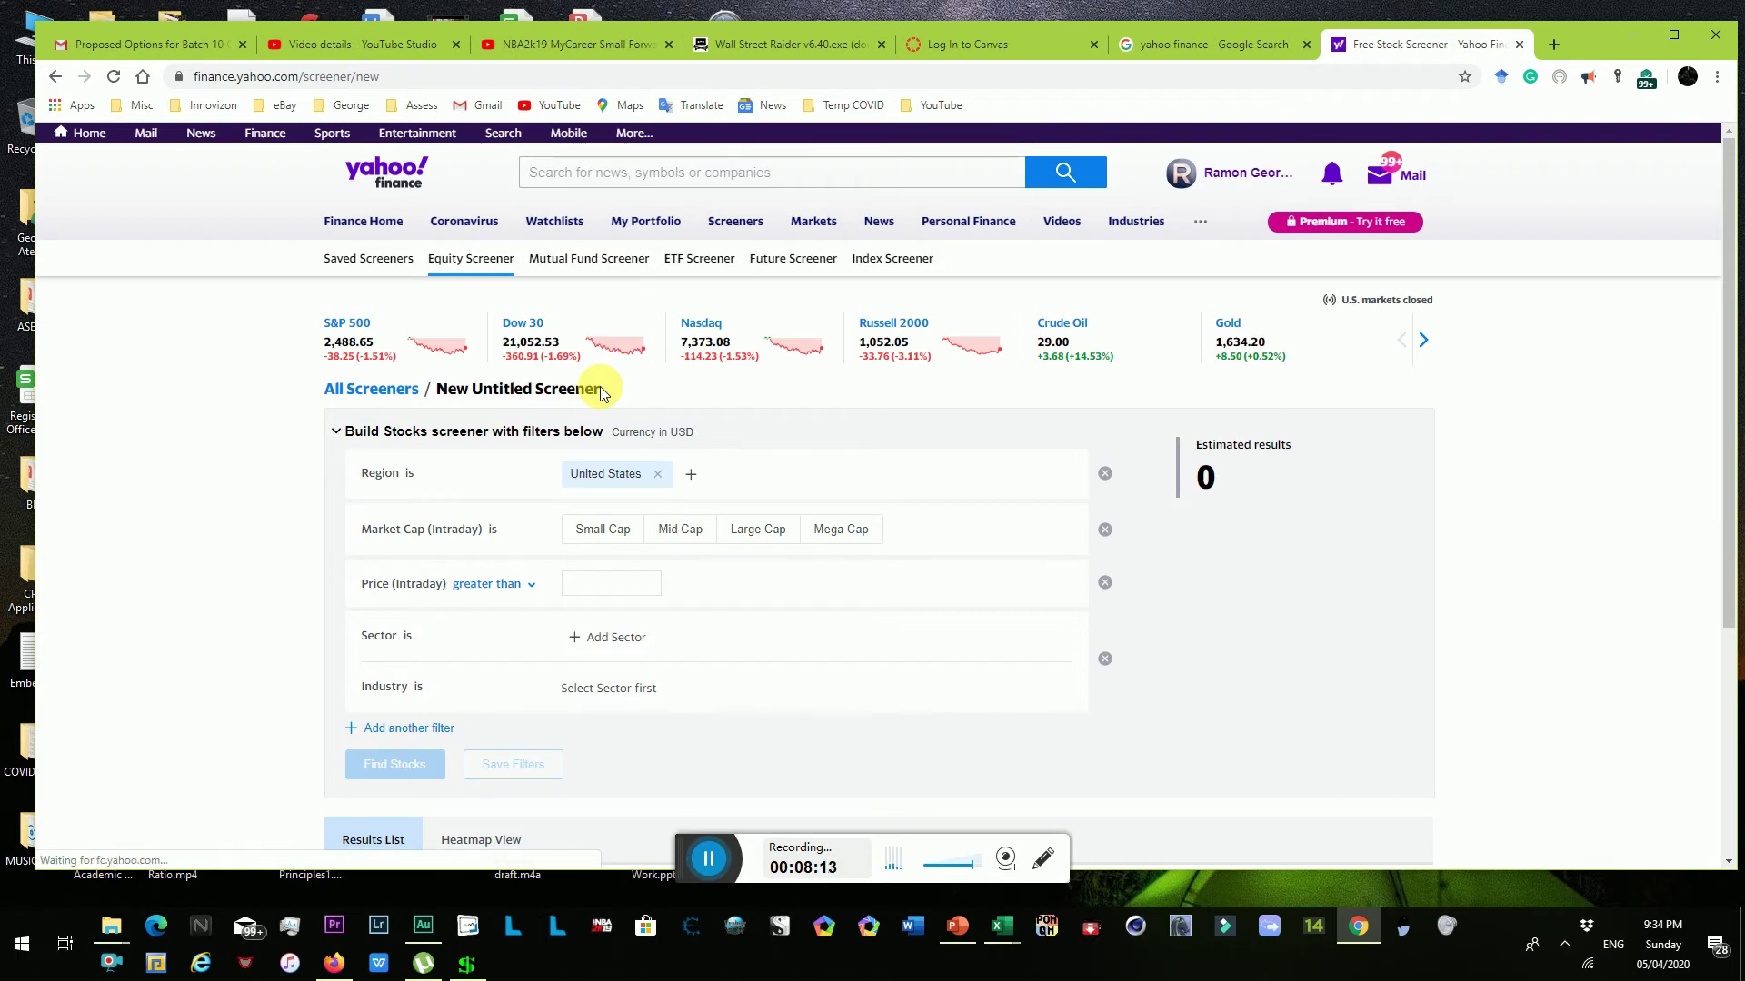
click(645, 481)
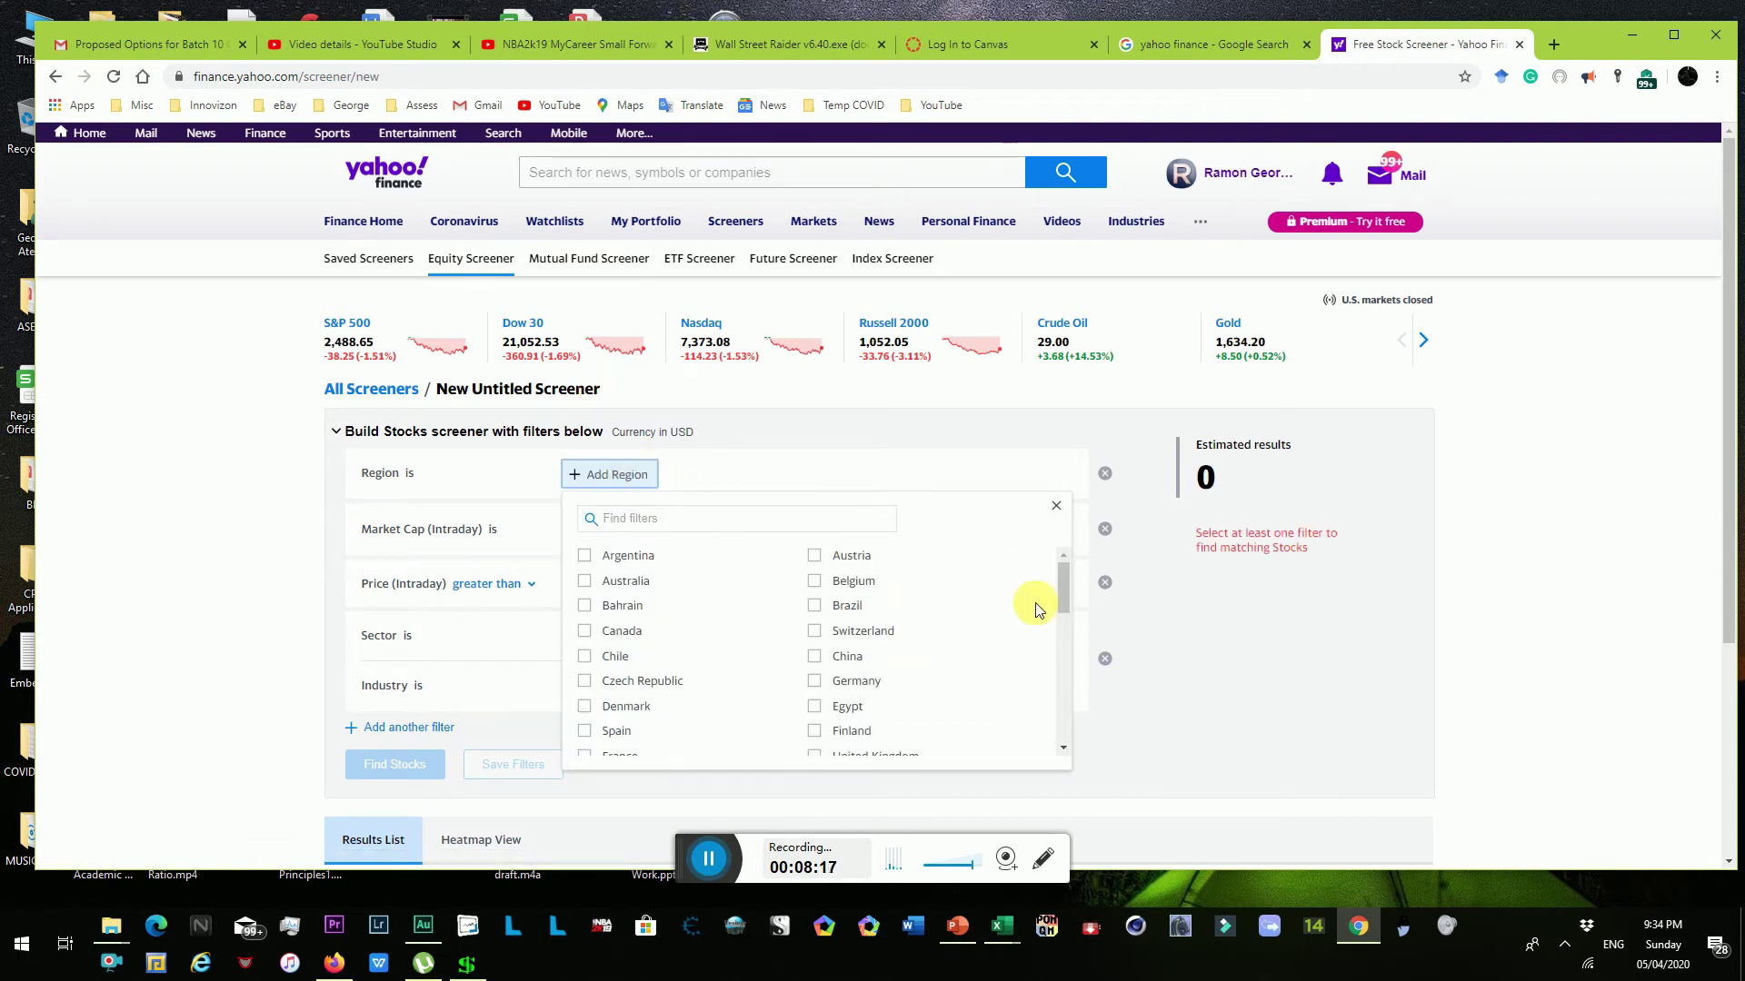
mouse_move(1066, 582)
mouse_down()
mouse_move(1070, 714)
mouse_move(1065, 574)
mouse_up()
click(824, 519)
text(phil)
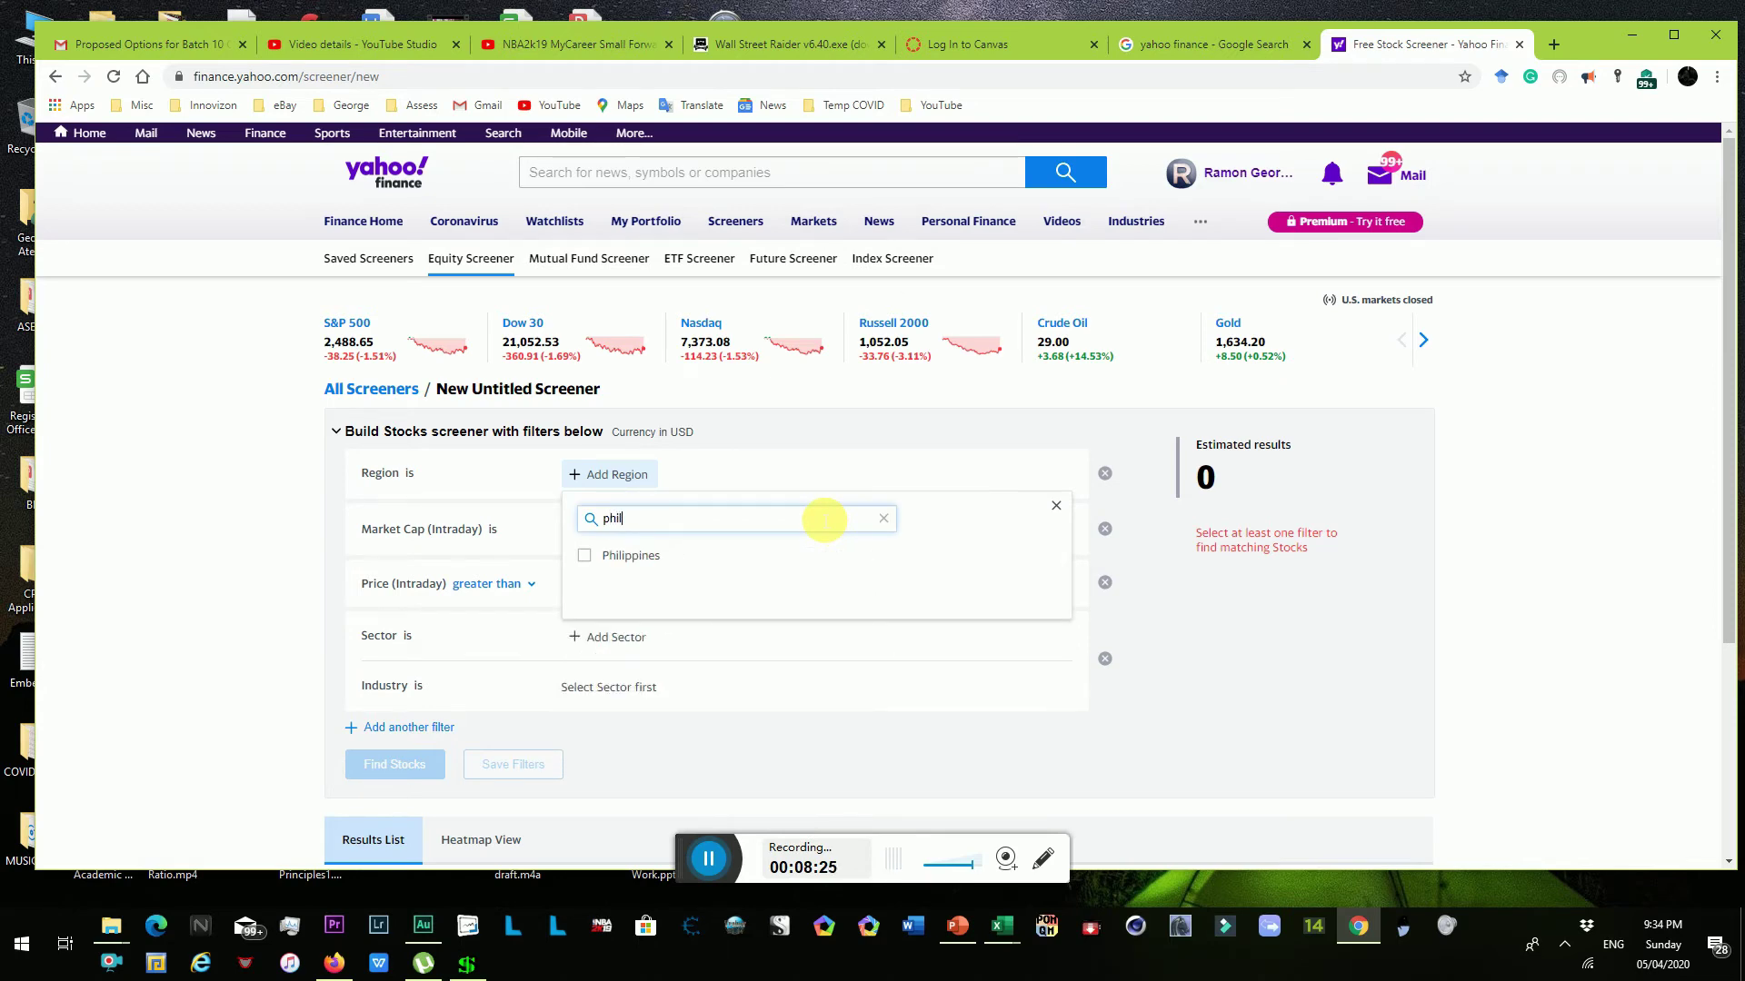
click(626, 556)
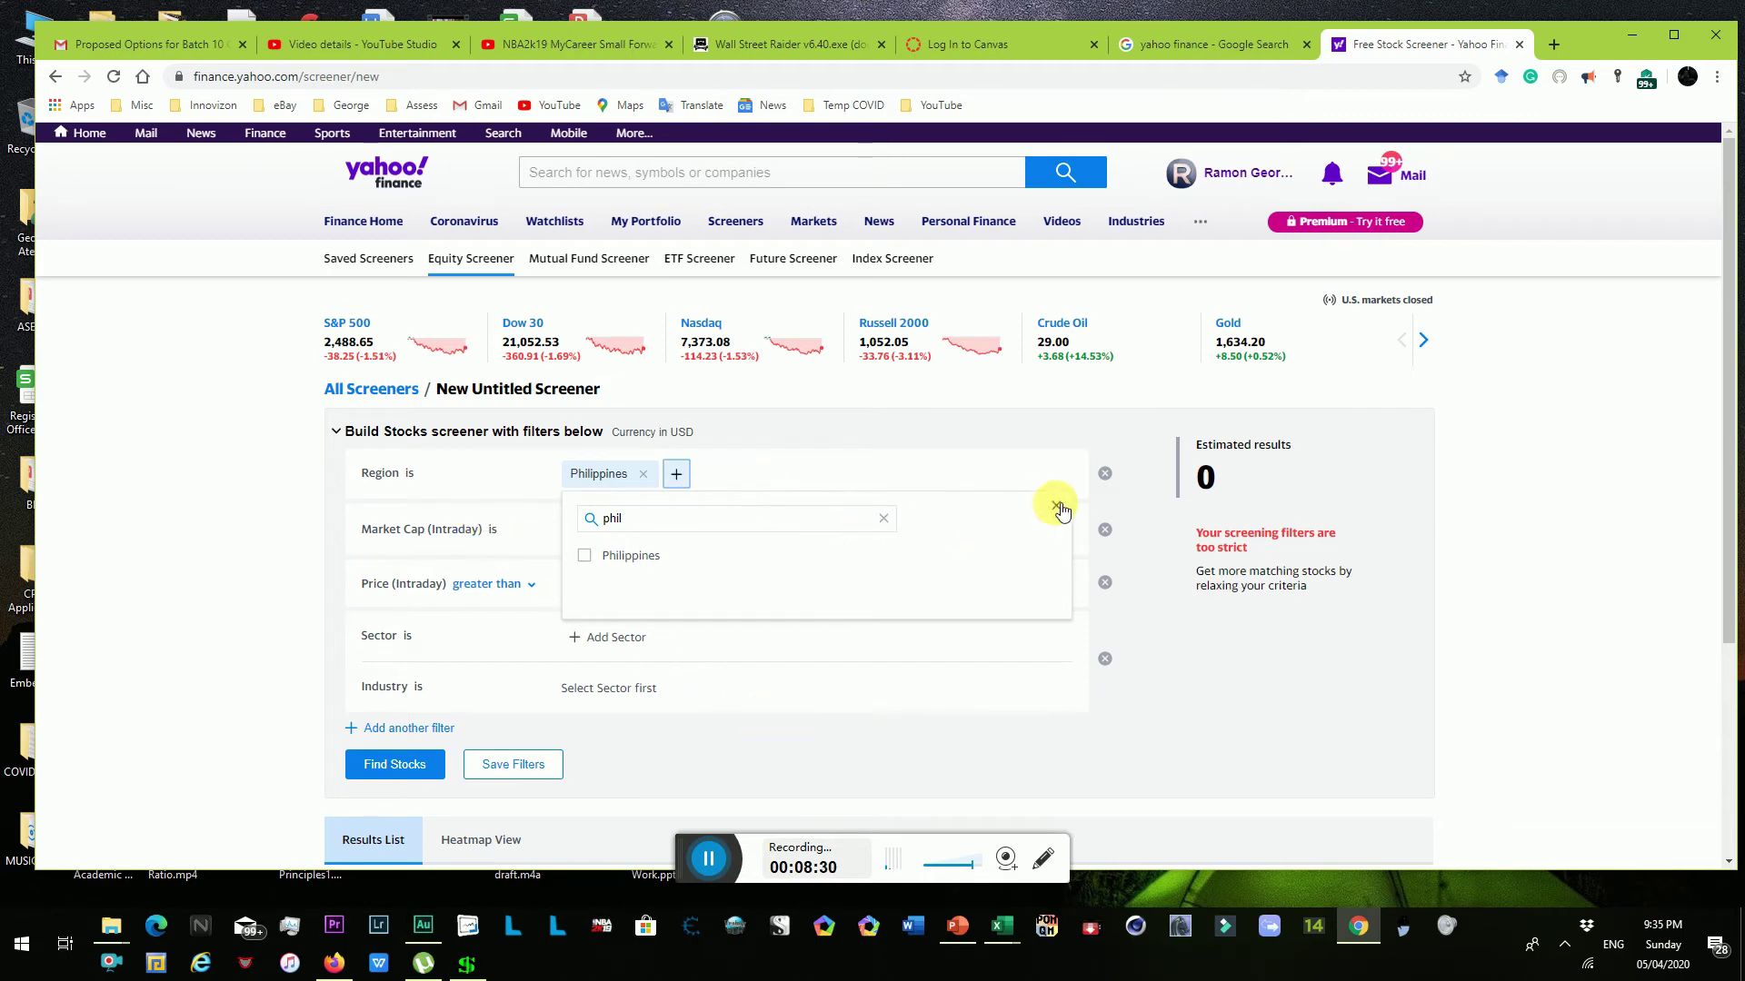
click(1057, 506)
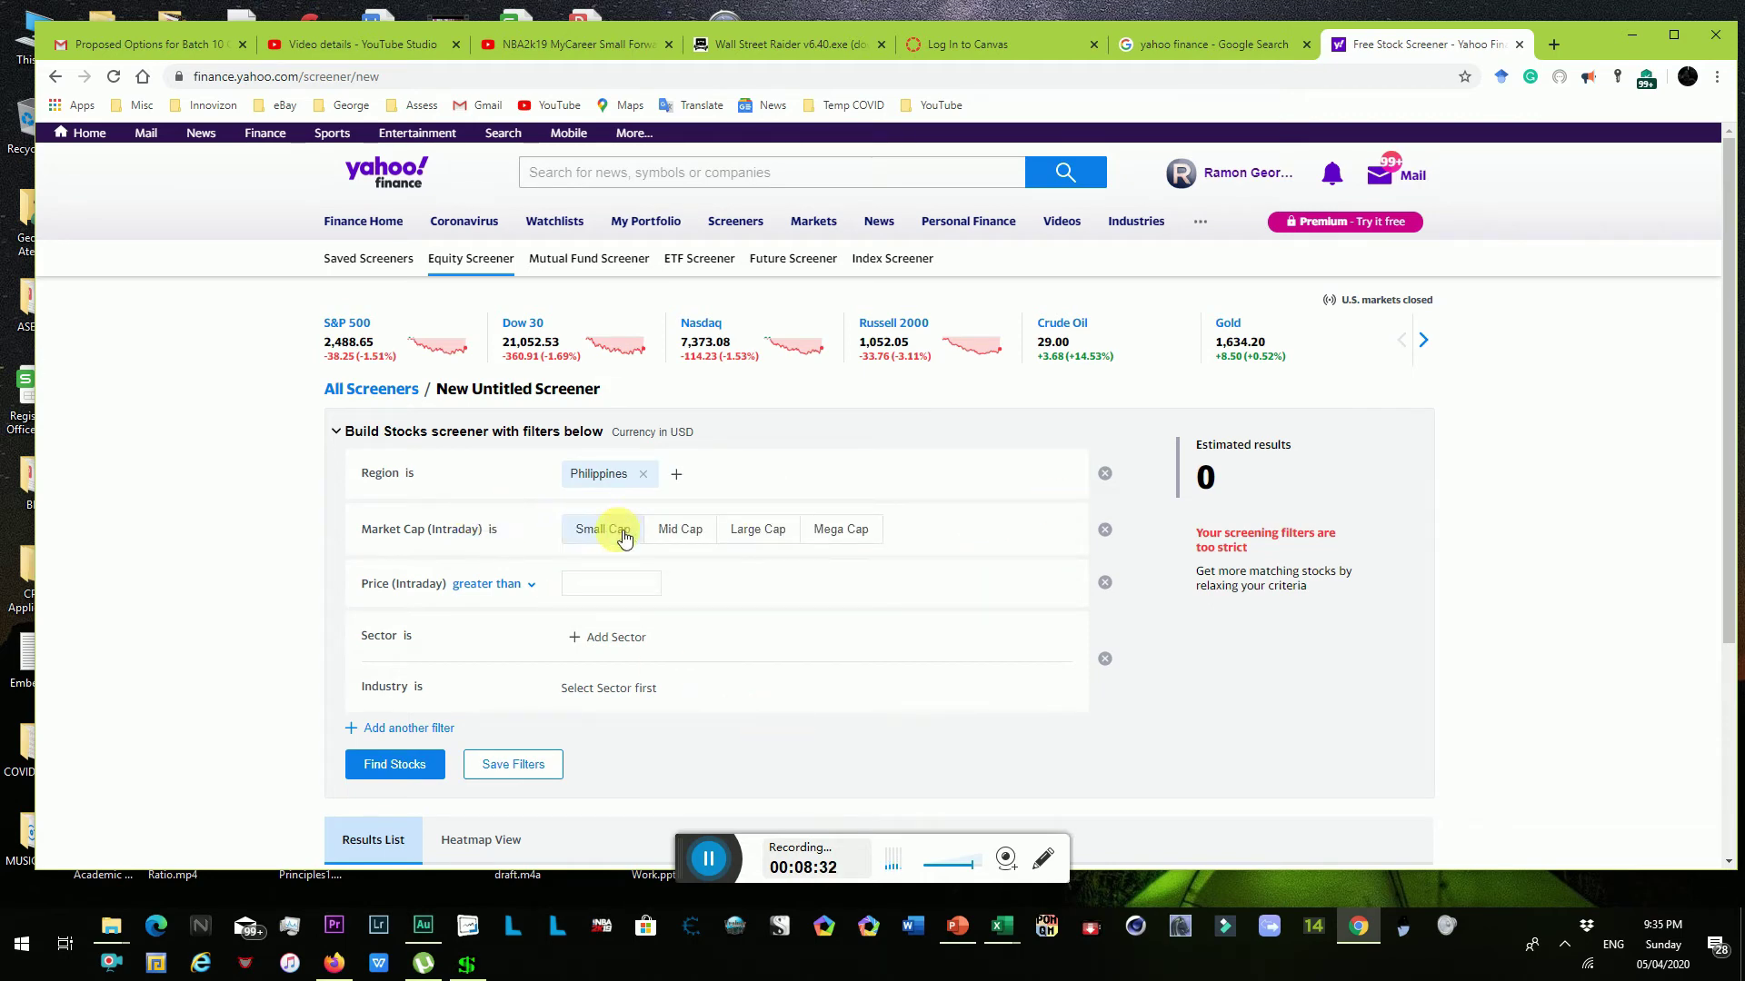
click(681, 534)
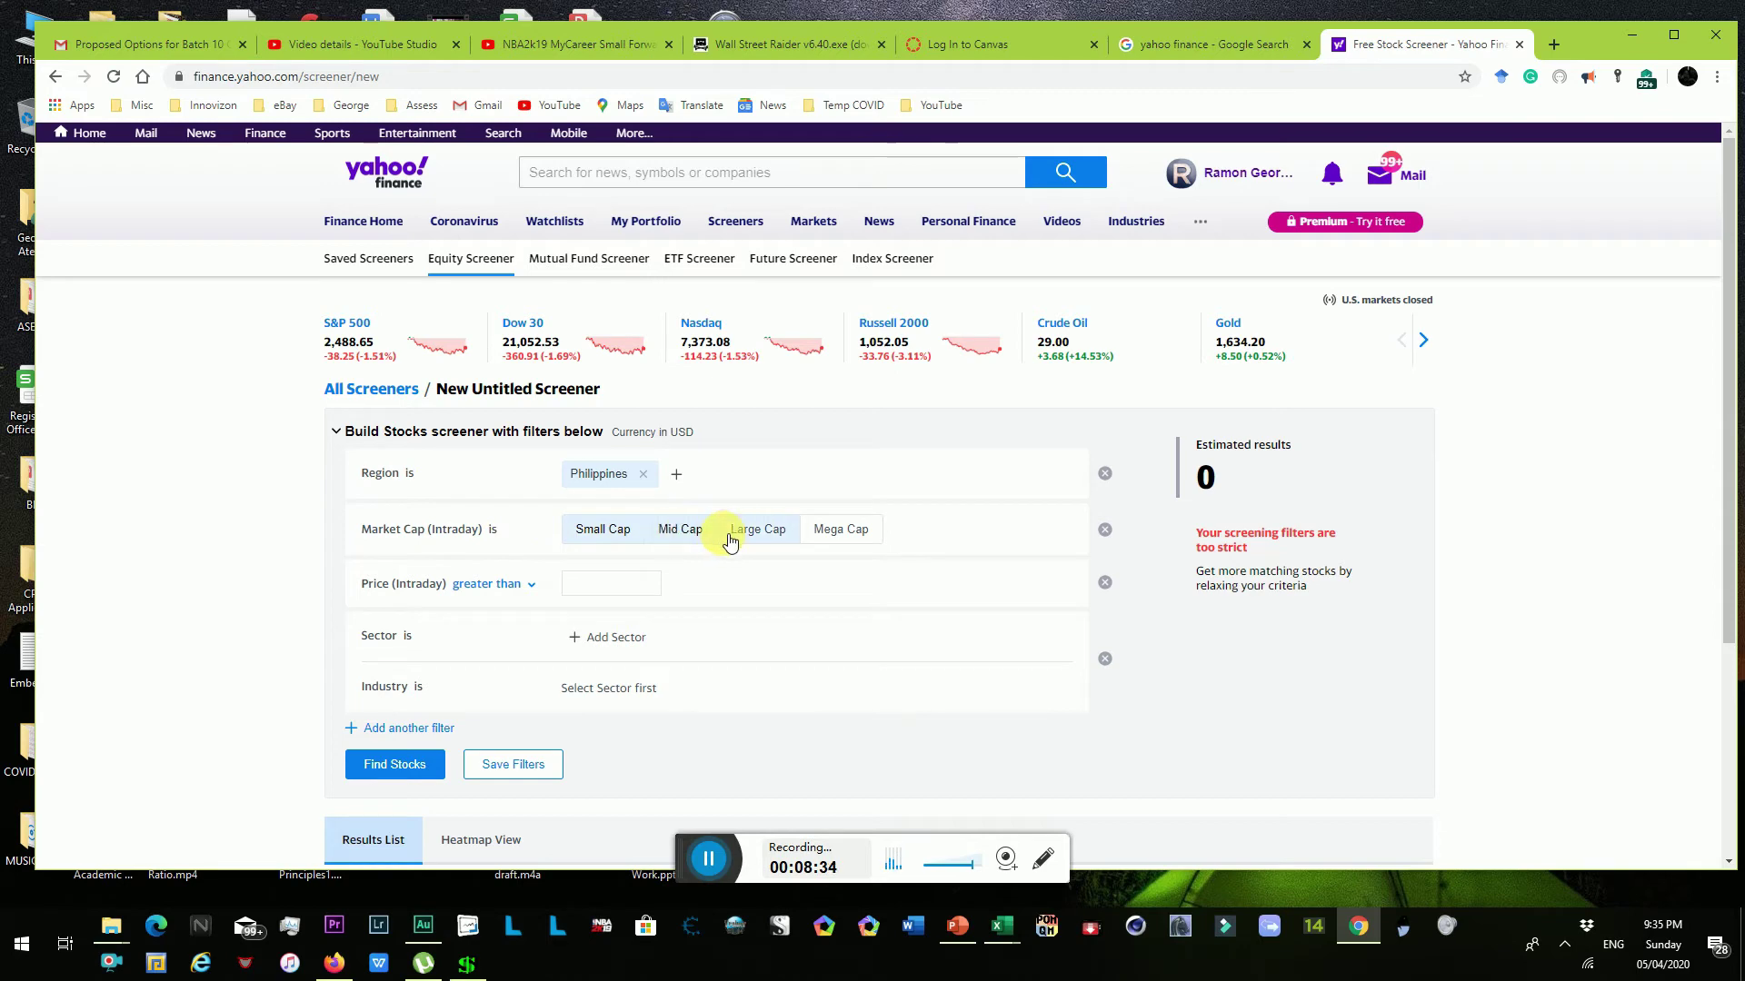
click(825, 540)
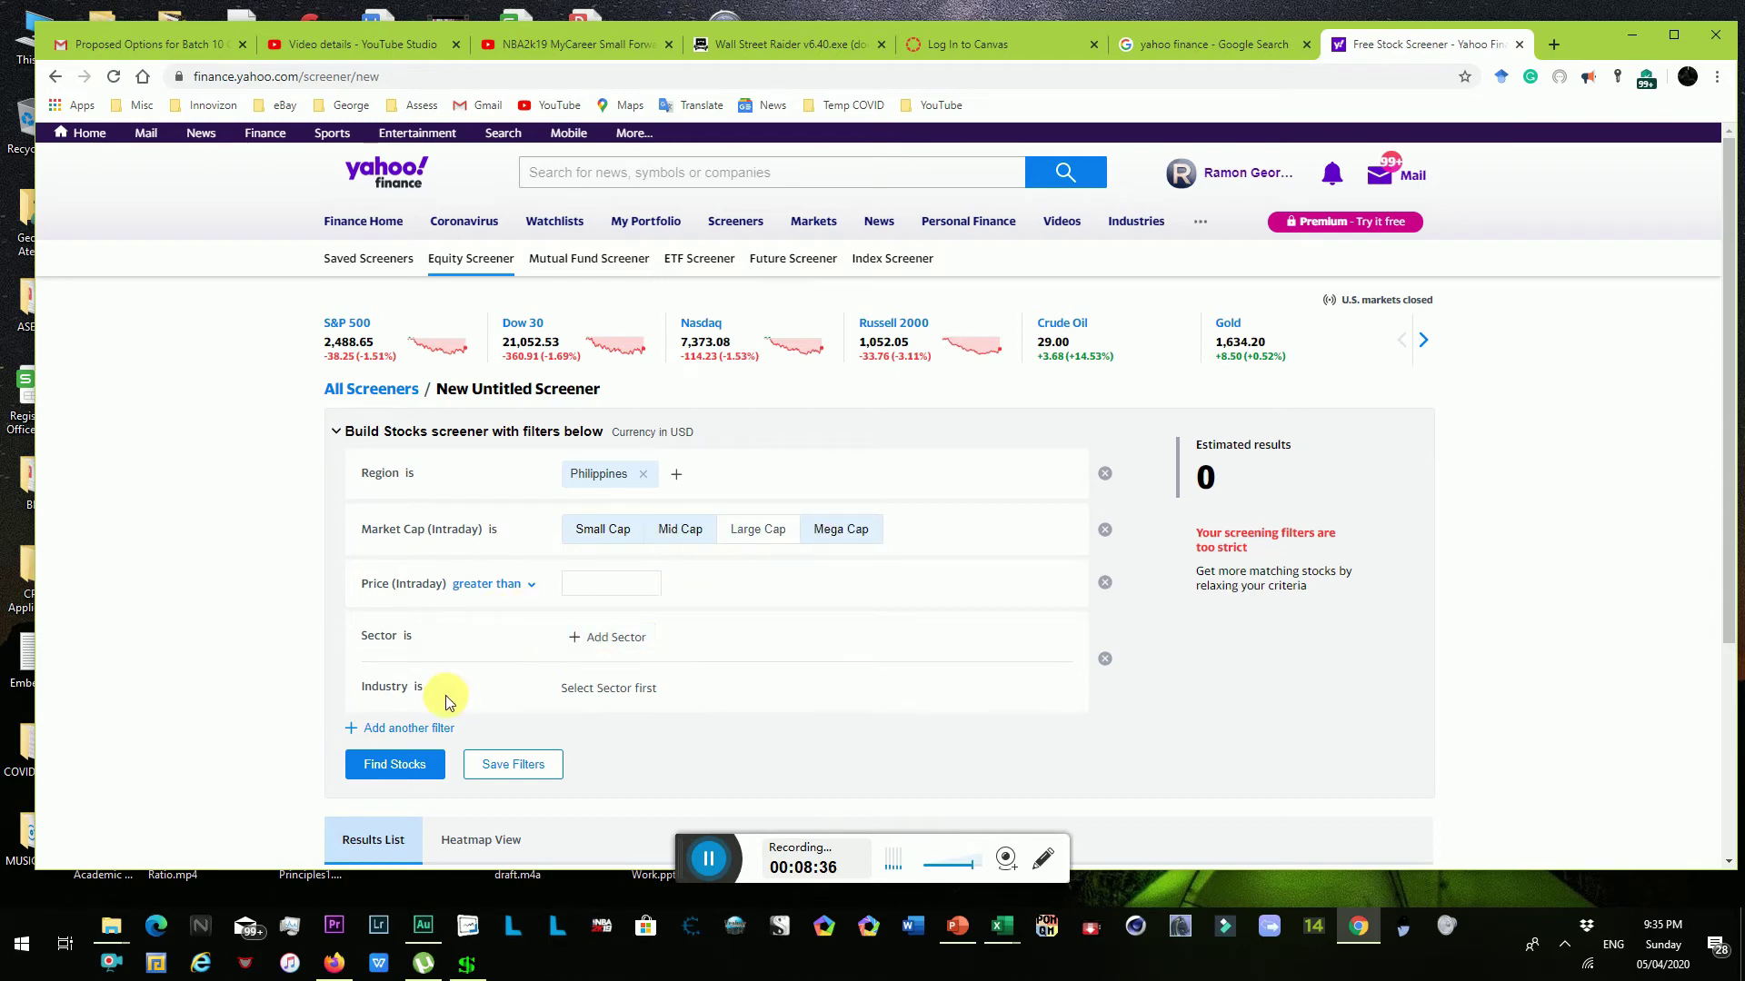
- Add a Trailing P/E filter of 0 - 20 to the Philippines screener and search for matching stocks
click(417, 731)
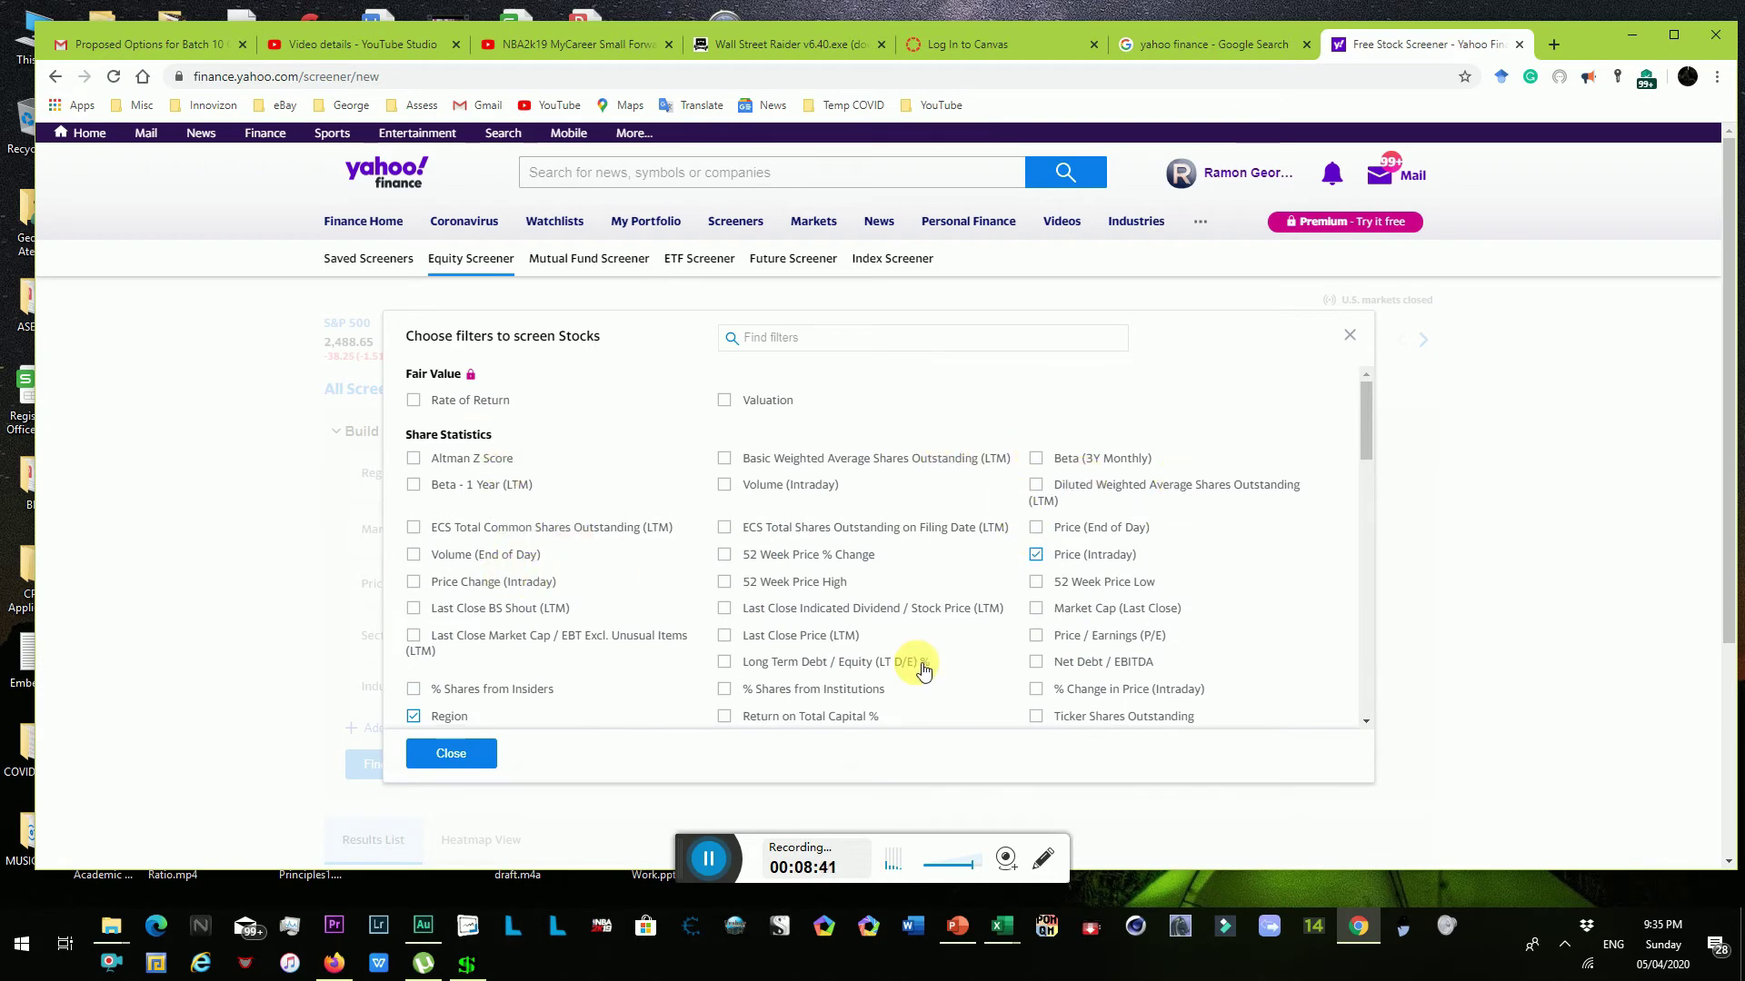
click(1367, 576)
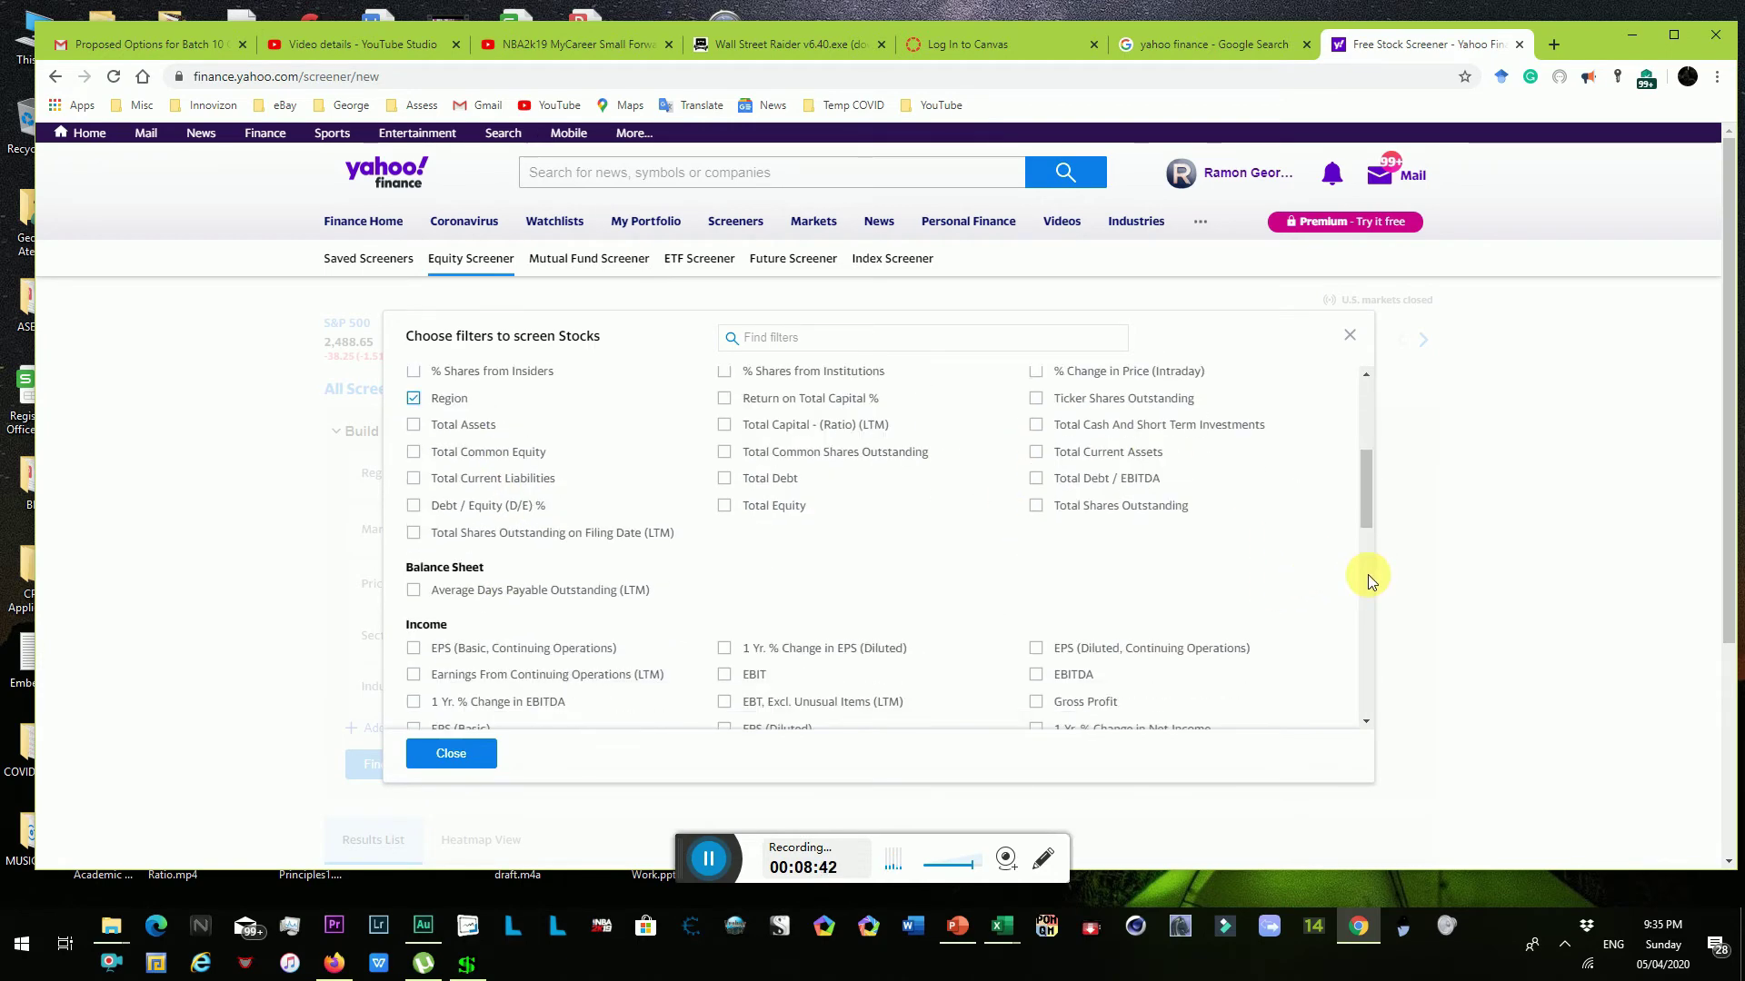
click(1367, 575)
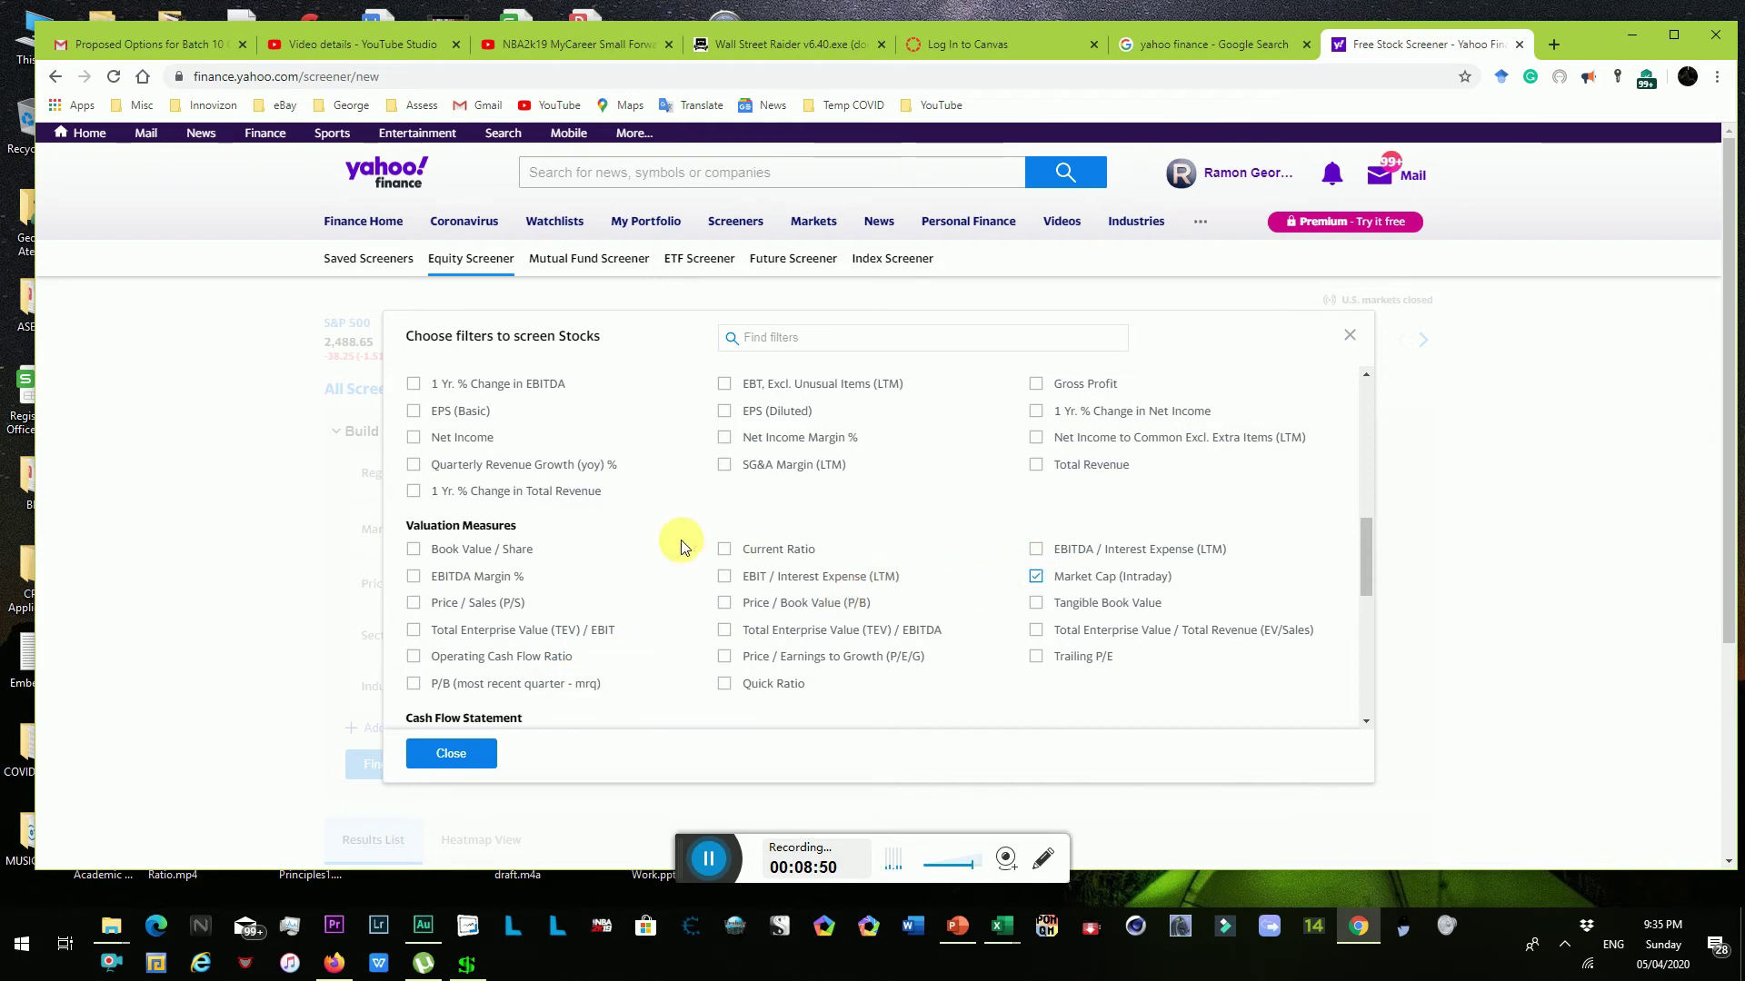
mouse_move(1363, 562)
mouse_down()
mouse_move(1370, 689)
mouse_move(1370, 413)
mouse_move(1375, 580)
mouse_up()
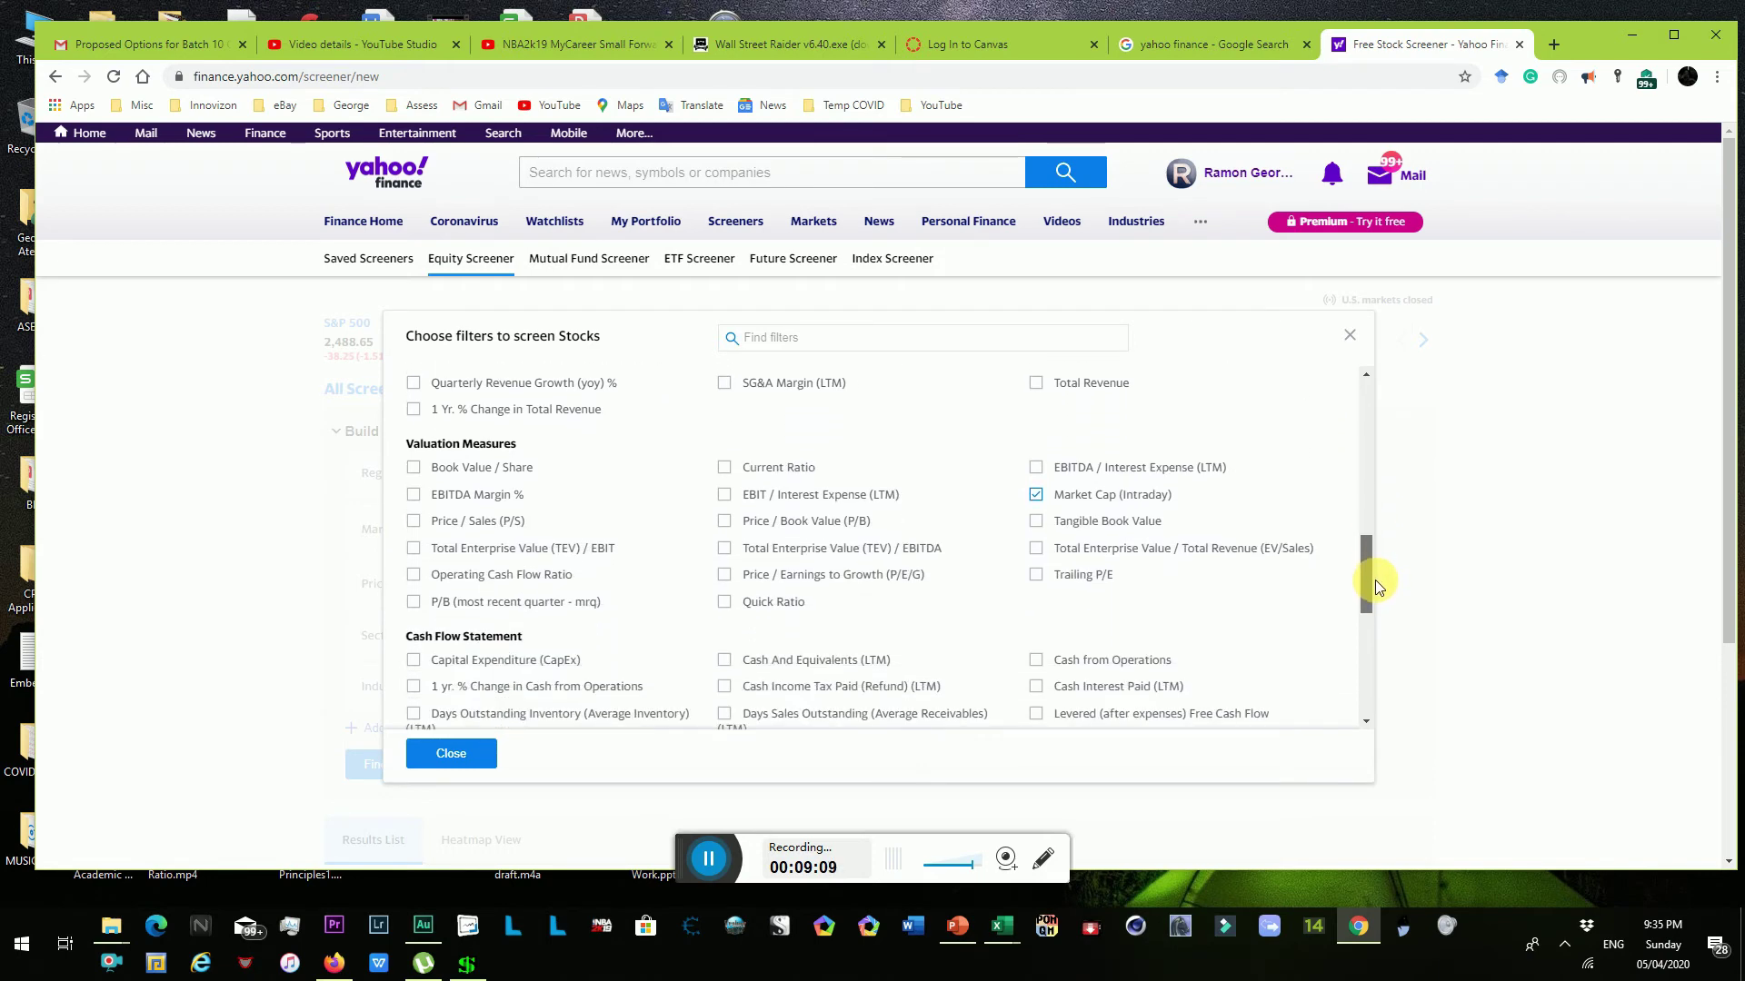
drag(1376, 580, 1376, 605)
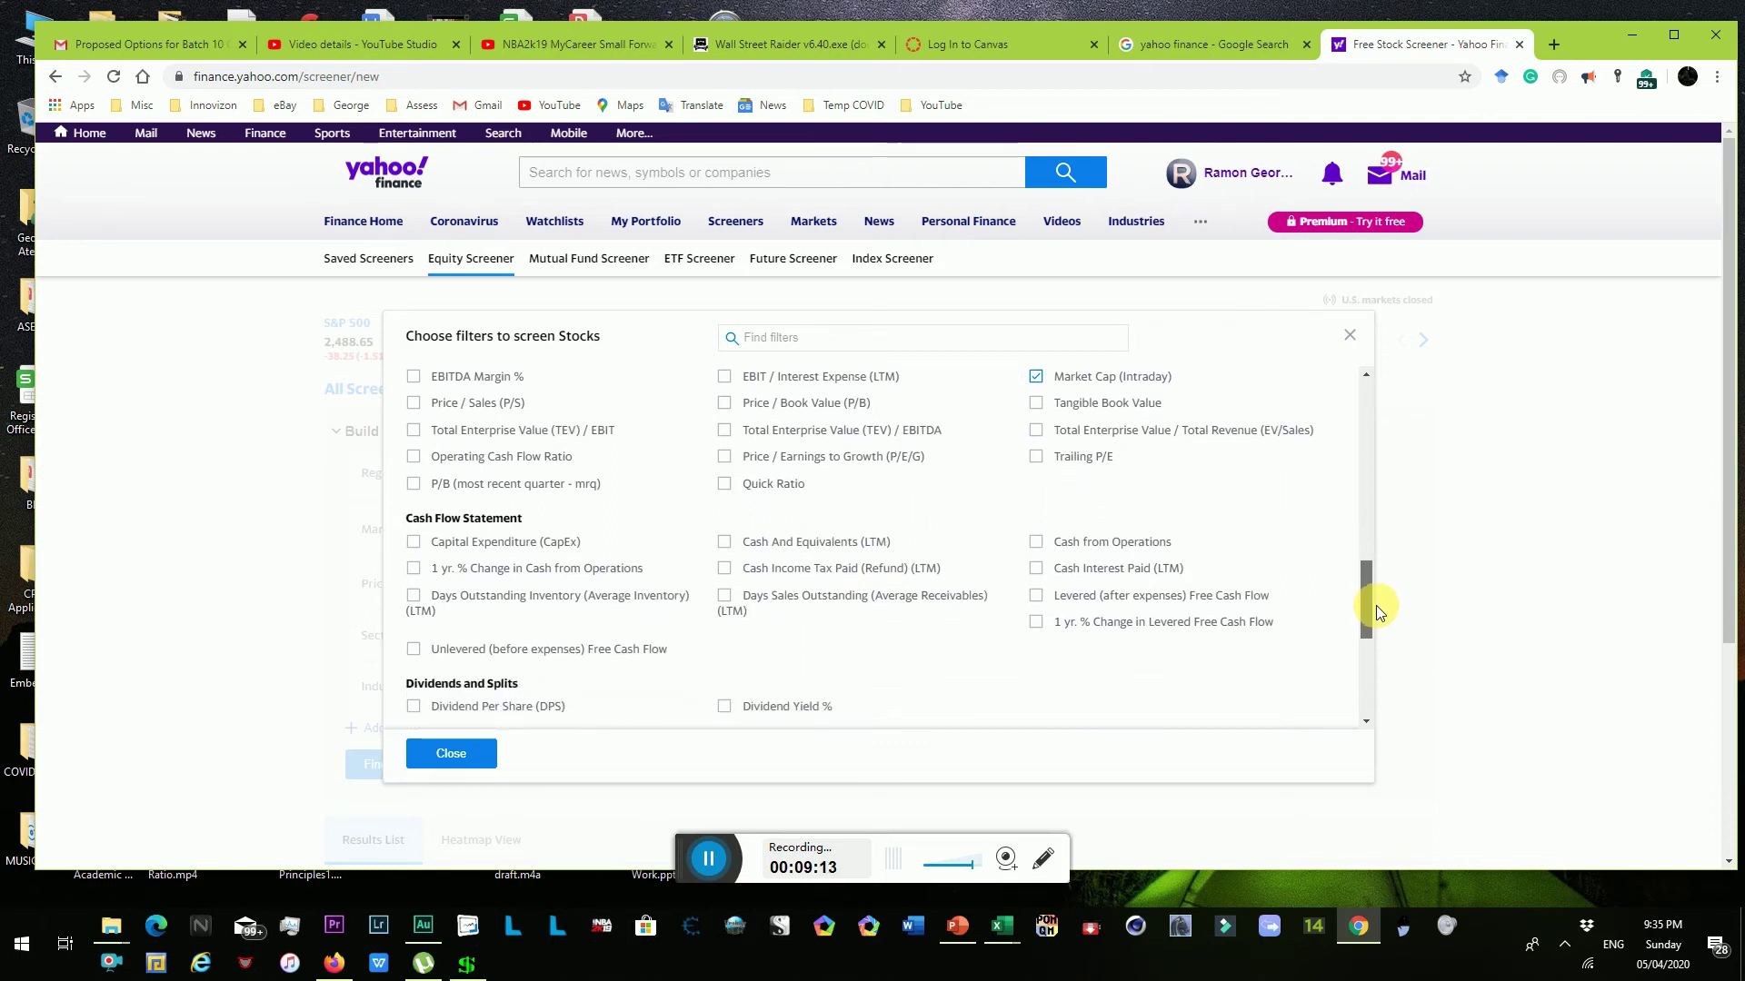
click(1038, 457)
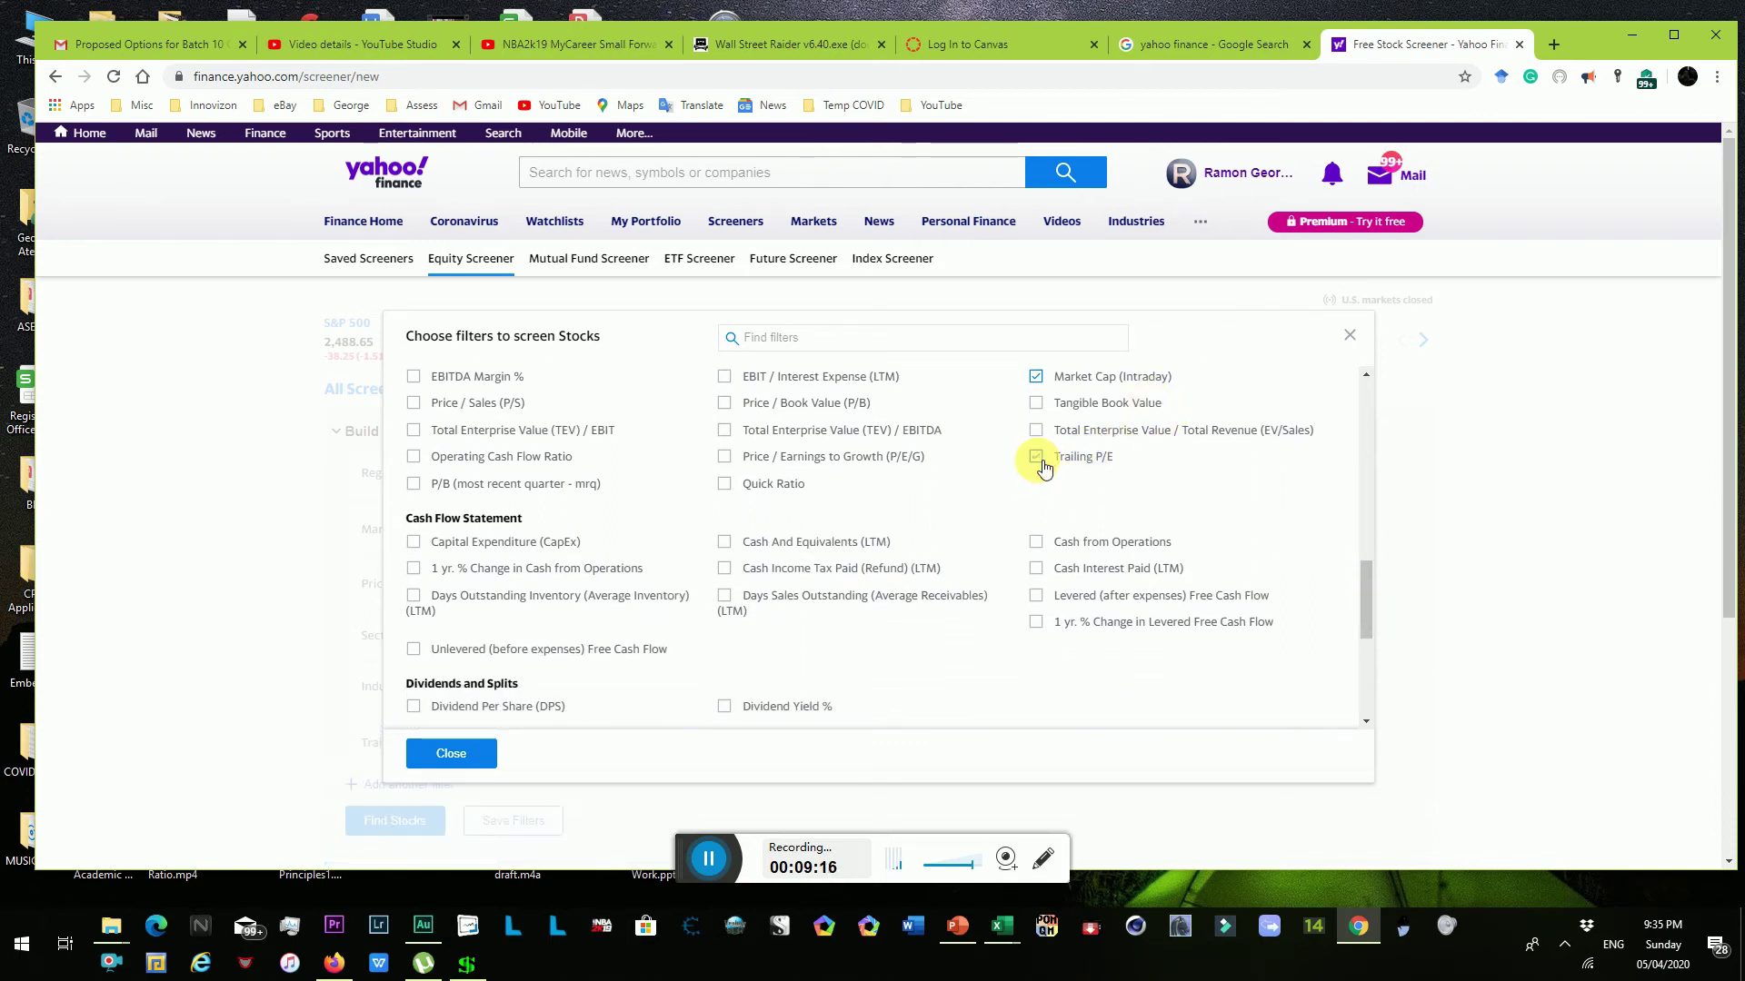
click(448, 754)
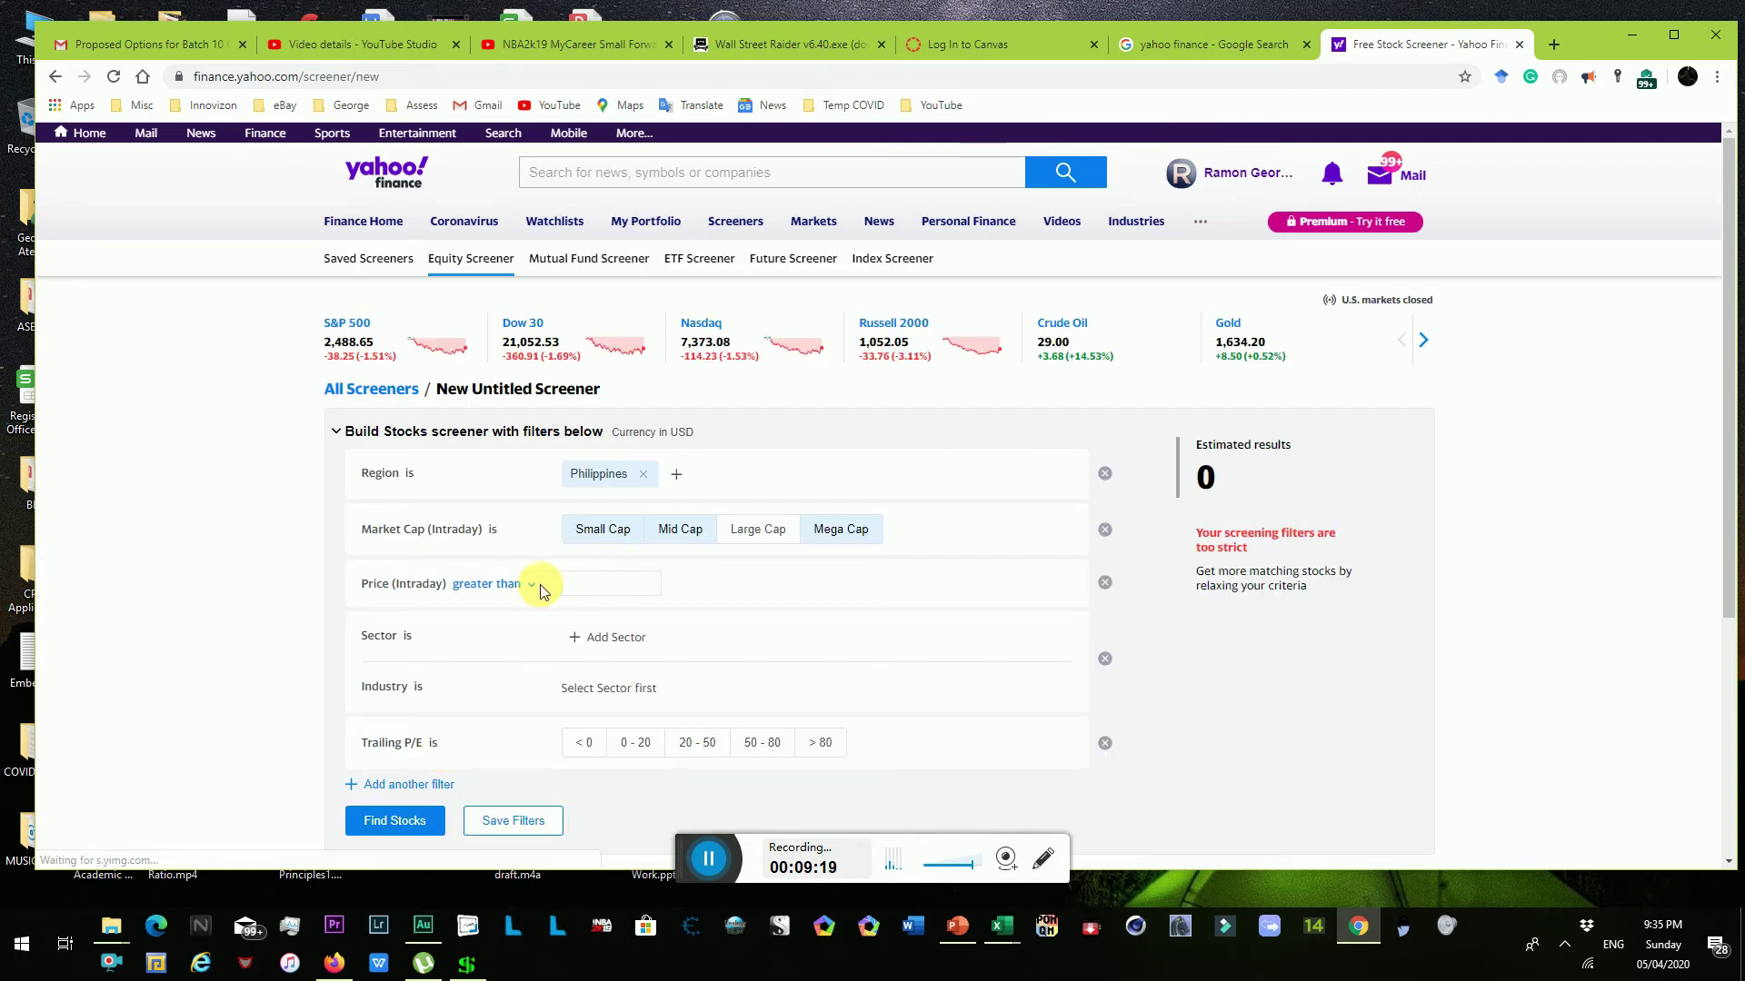
click(636, 743)
click(395, 821)
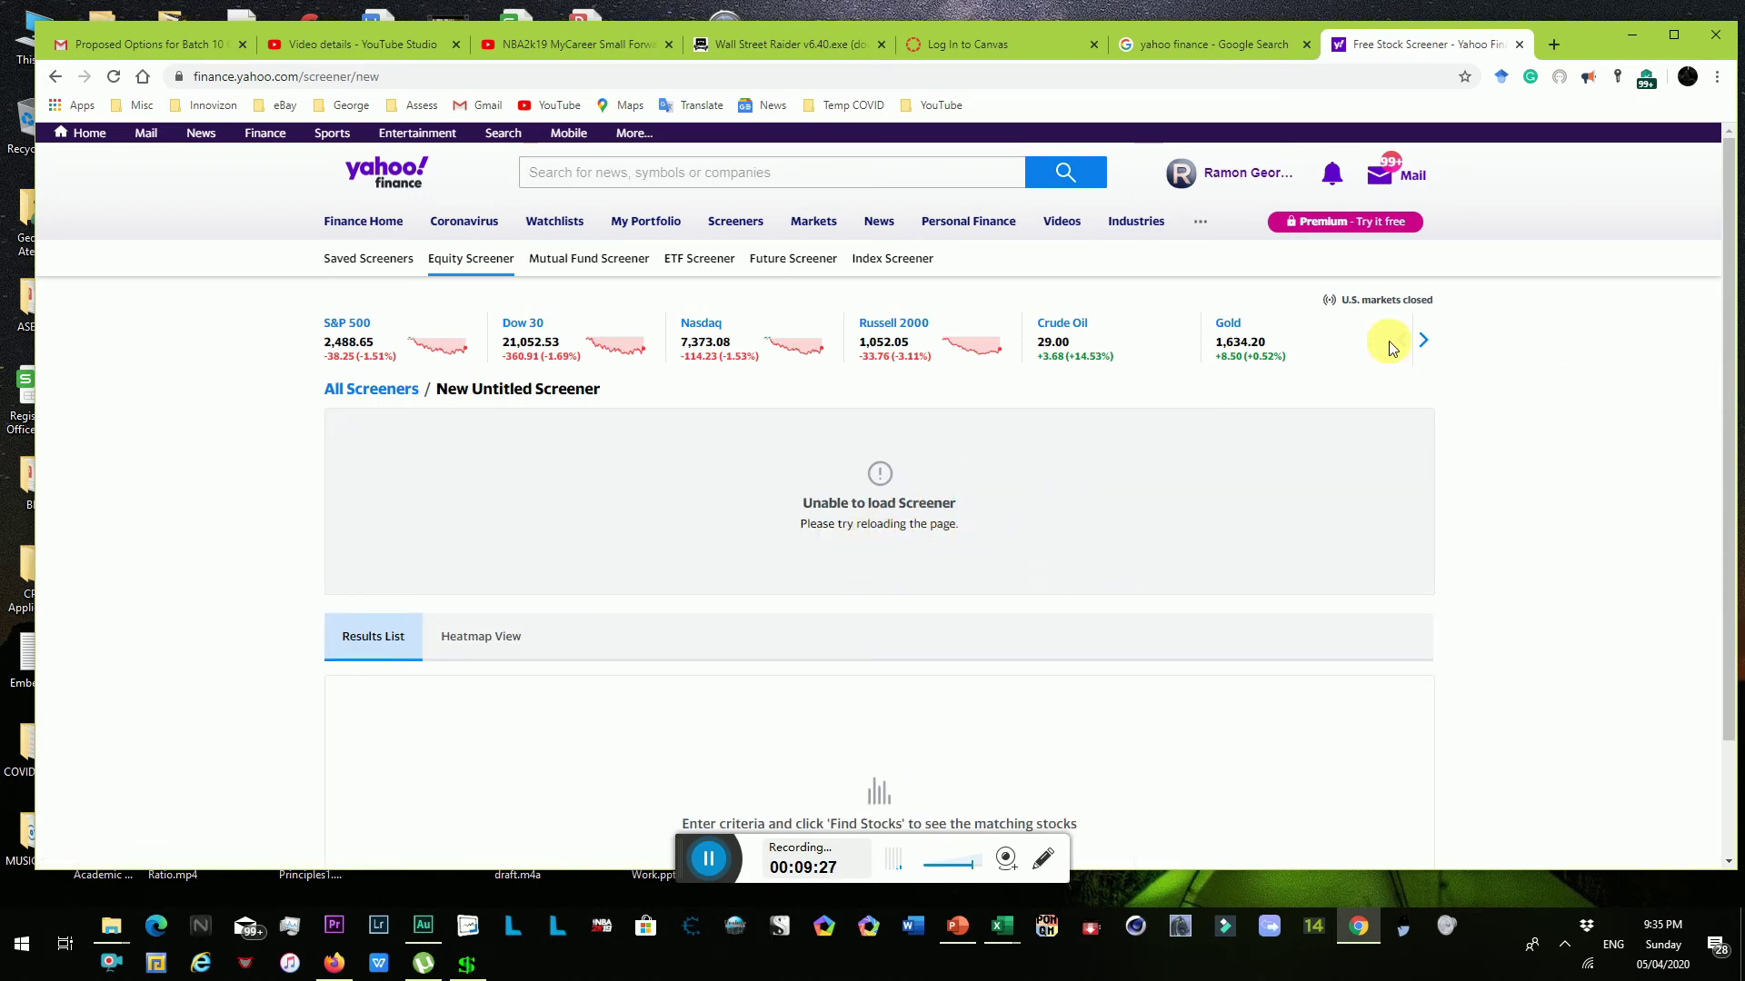
- Review the filters and matching stocks of the unsaved Philippines screener
click(820, 474)
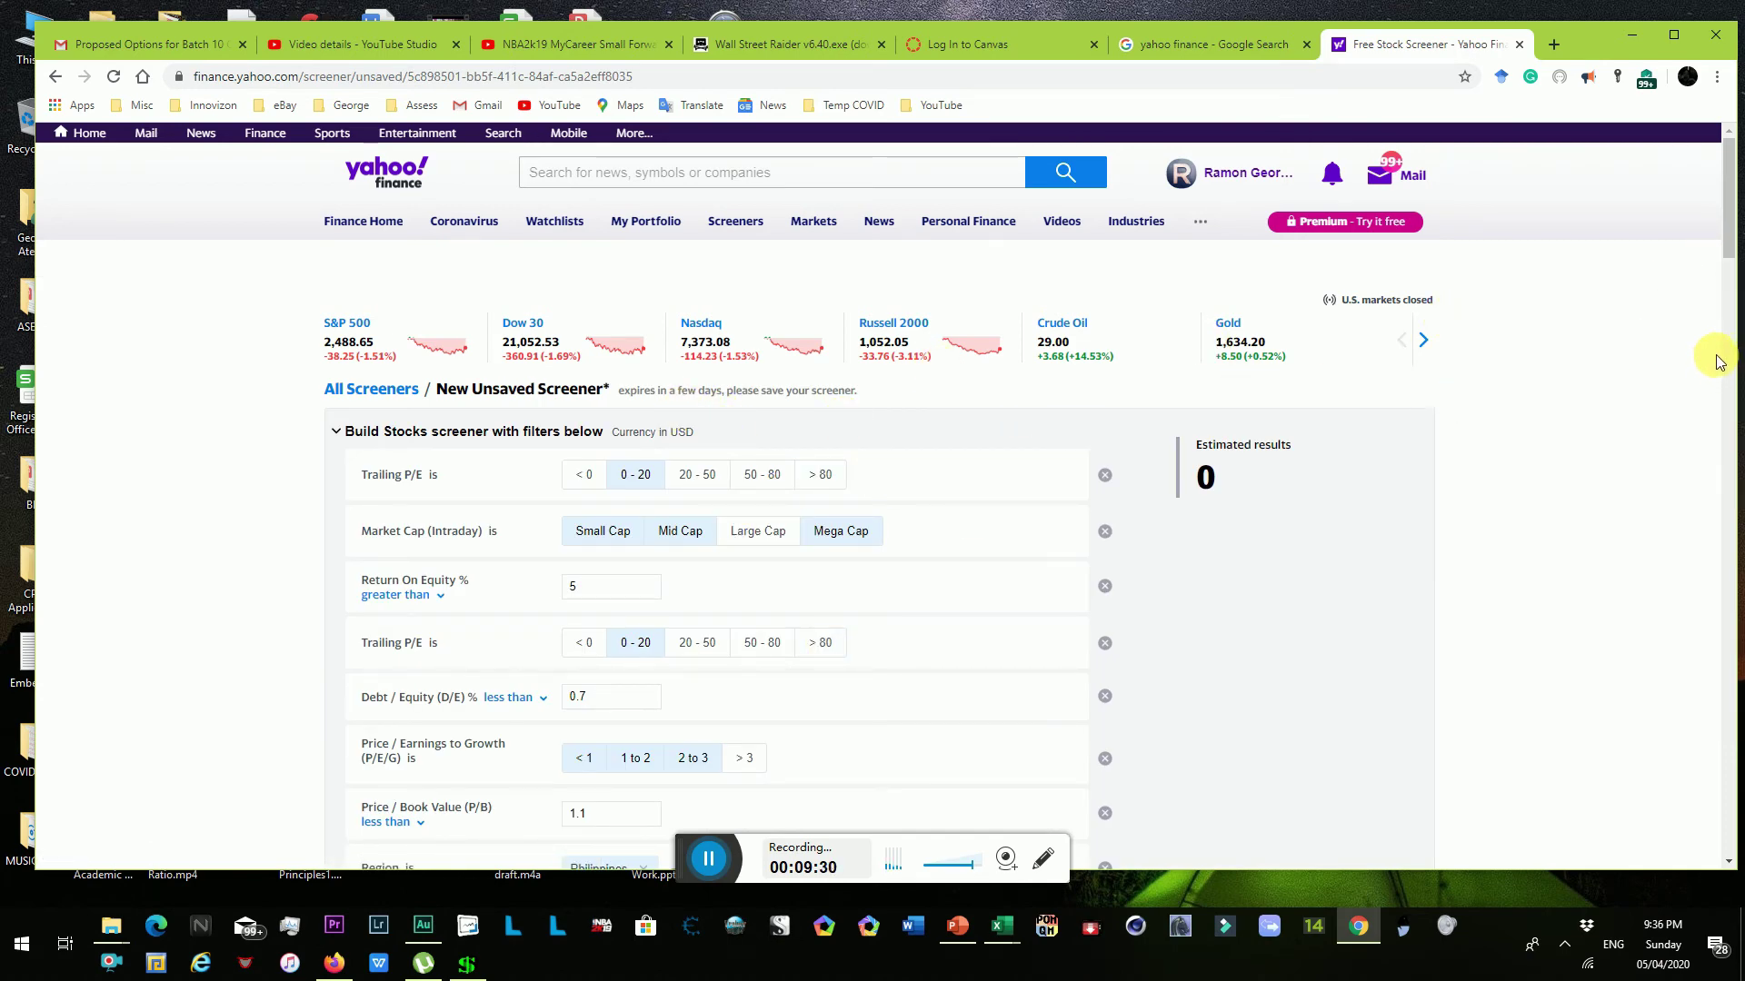
scroll(1726, 261, down, 5)
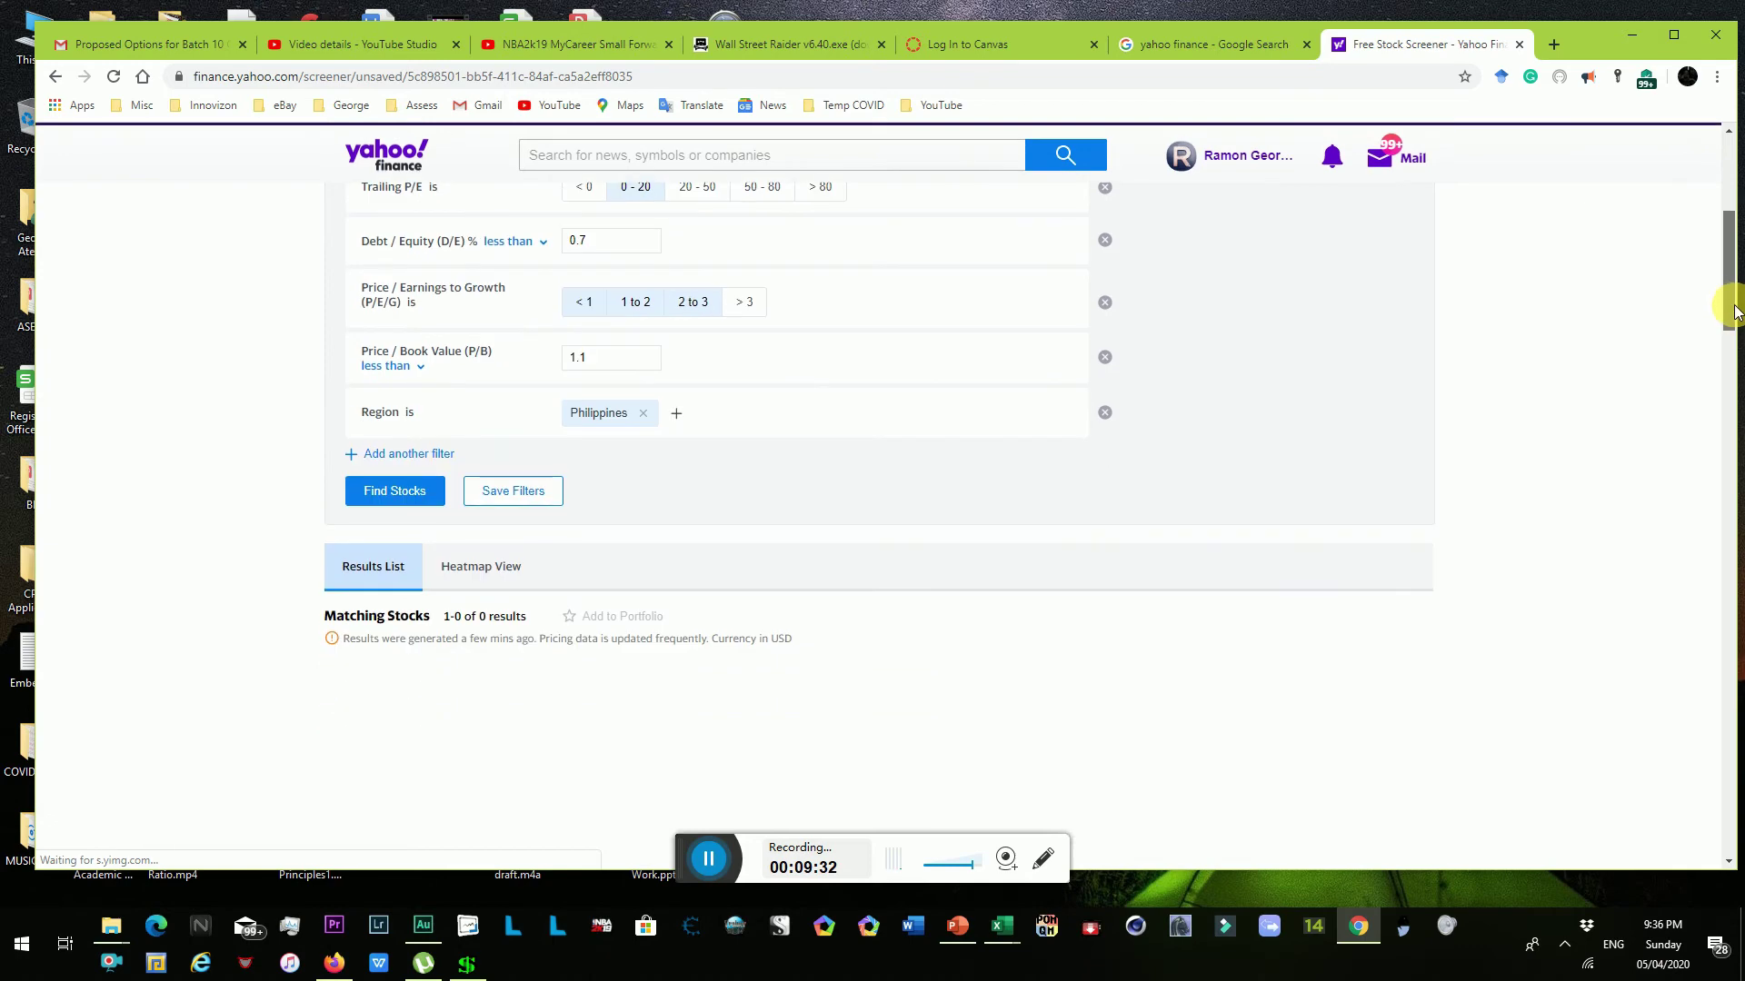
scroll(1731, 261, up, 2)
scroll(1733, 263, up, 3)
scroll(1731, 291, down, 5)
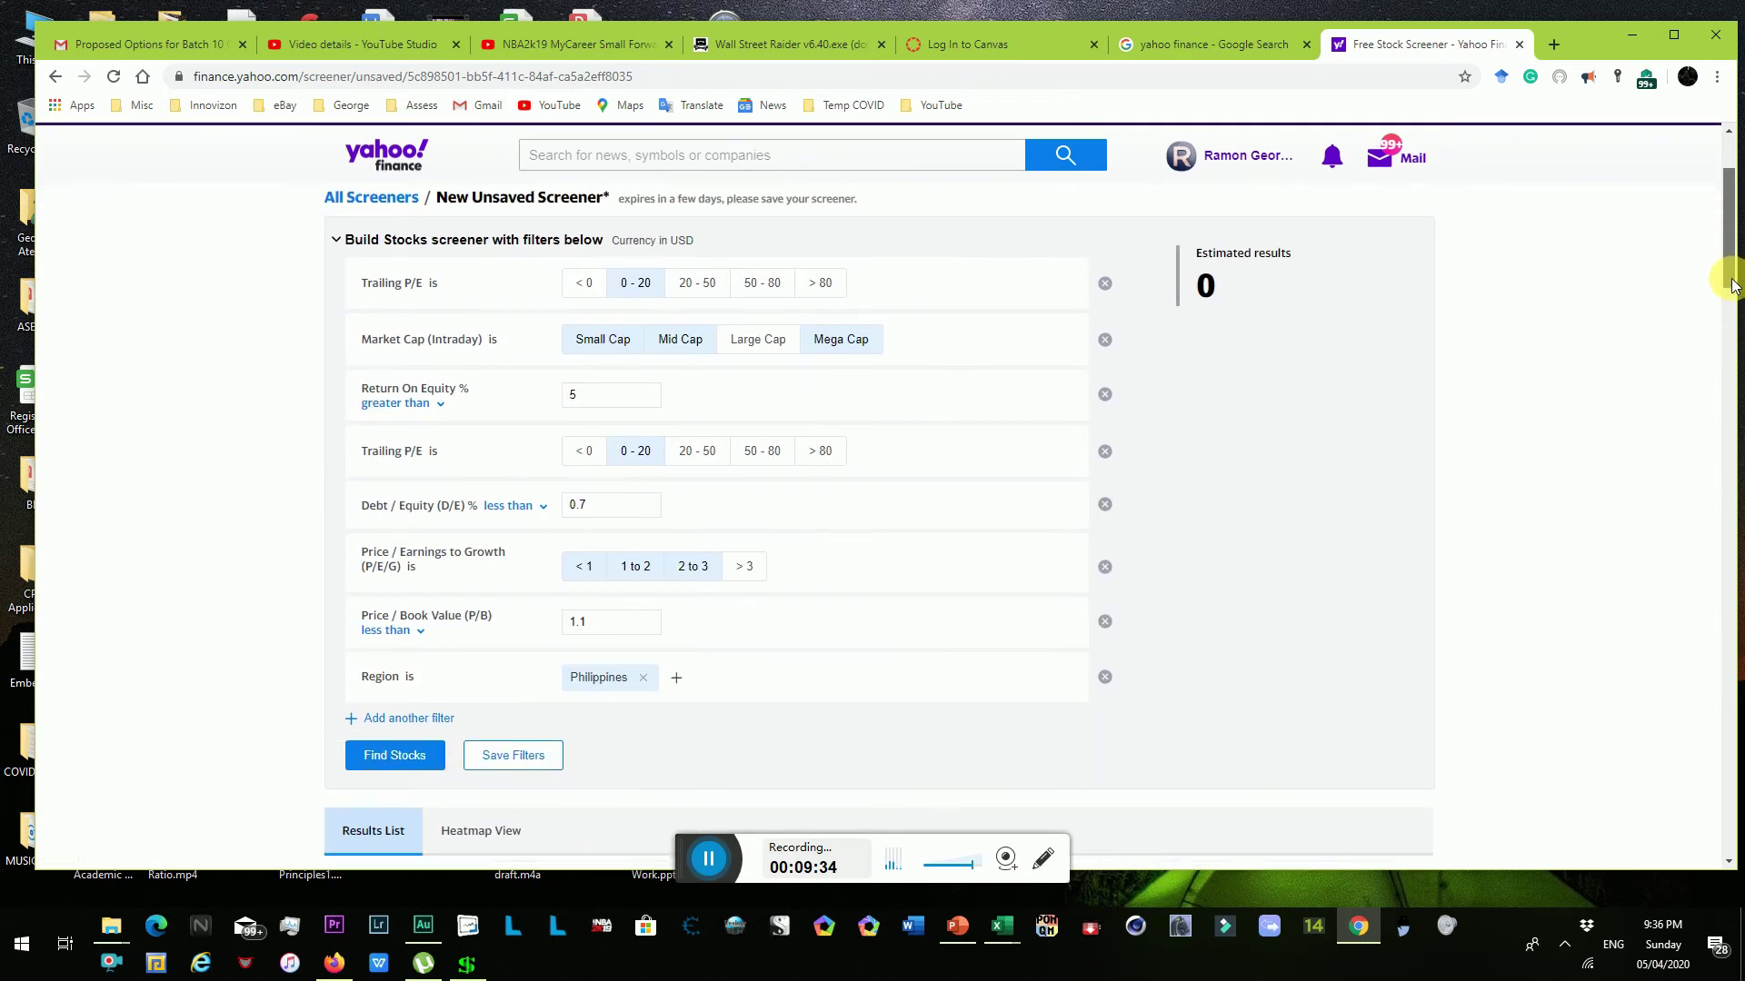
scroll(1729, 273, up, 5)
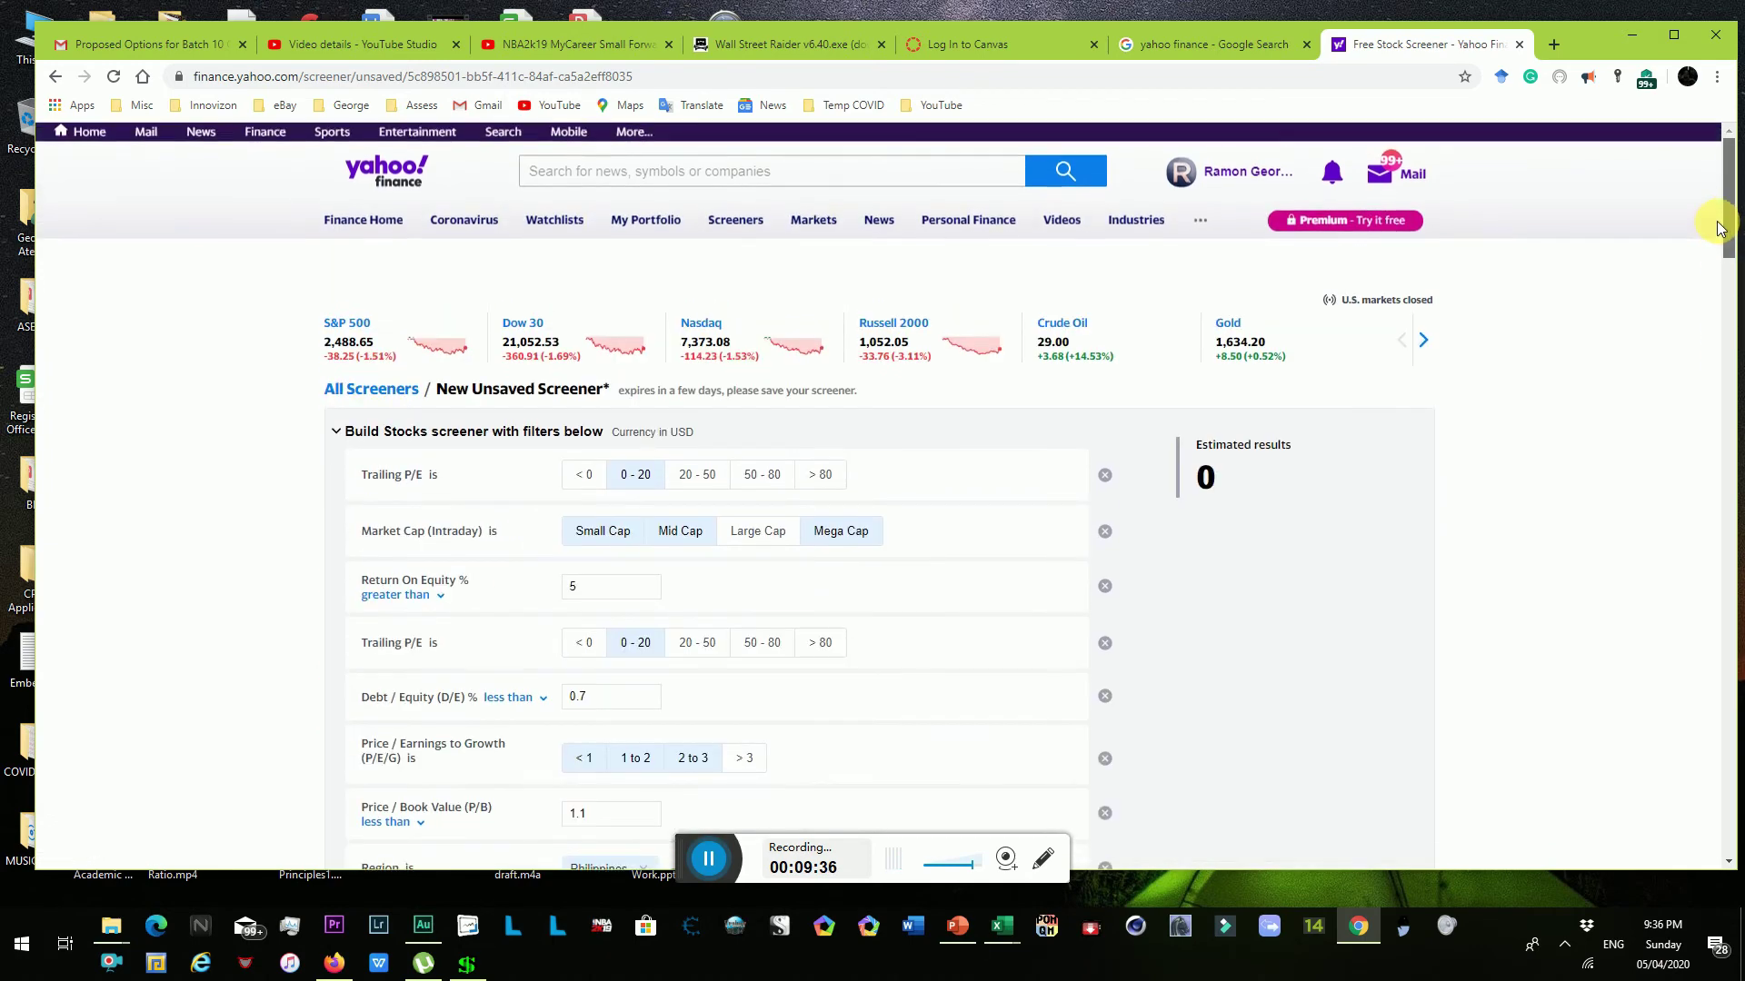
- Go back to all screeners, open the predefined Undervalued Growth Stocks screener and review its applied filters and matching stocks
click(373, 389)
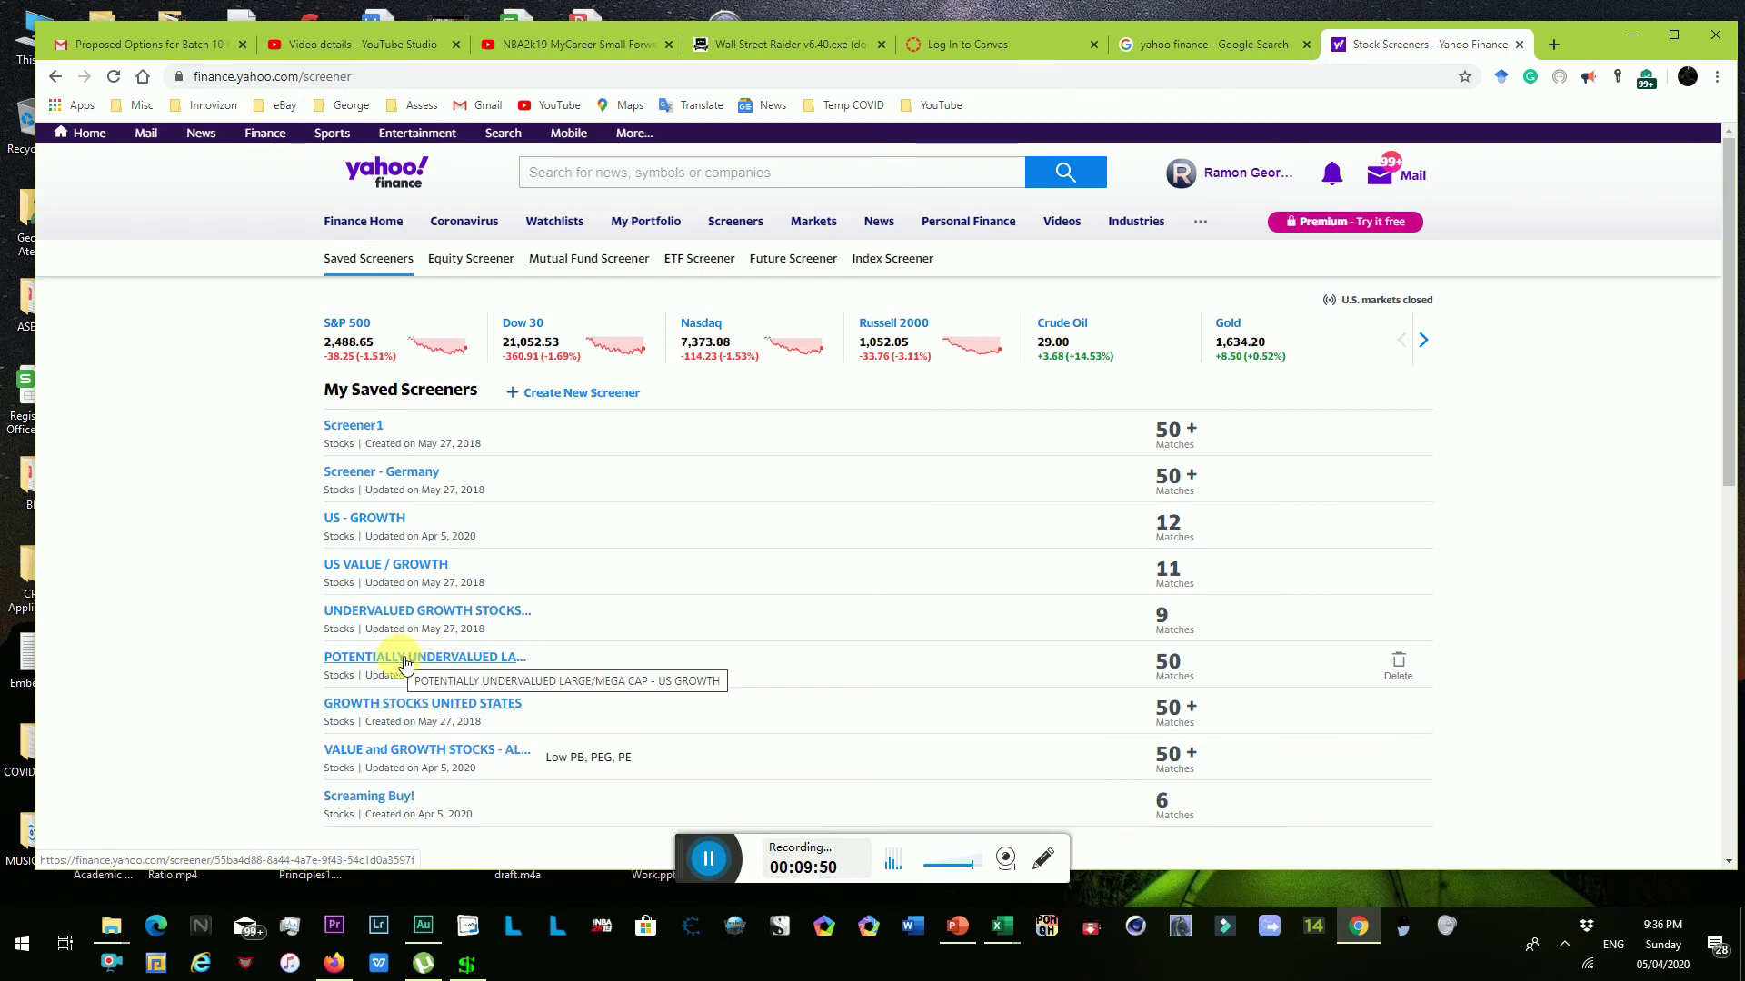
drag(1735, 482, 1735, 672)
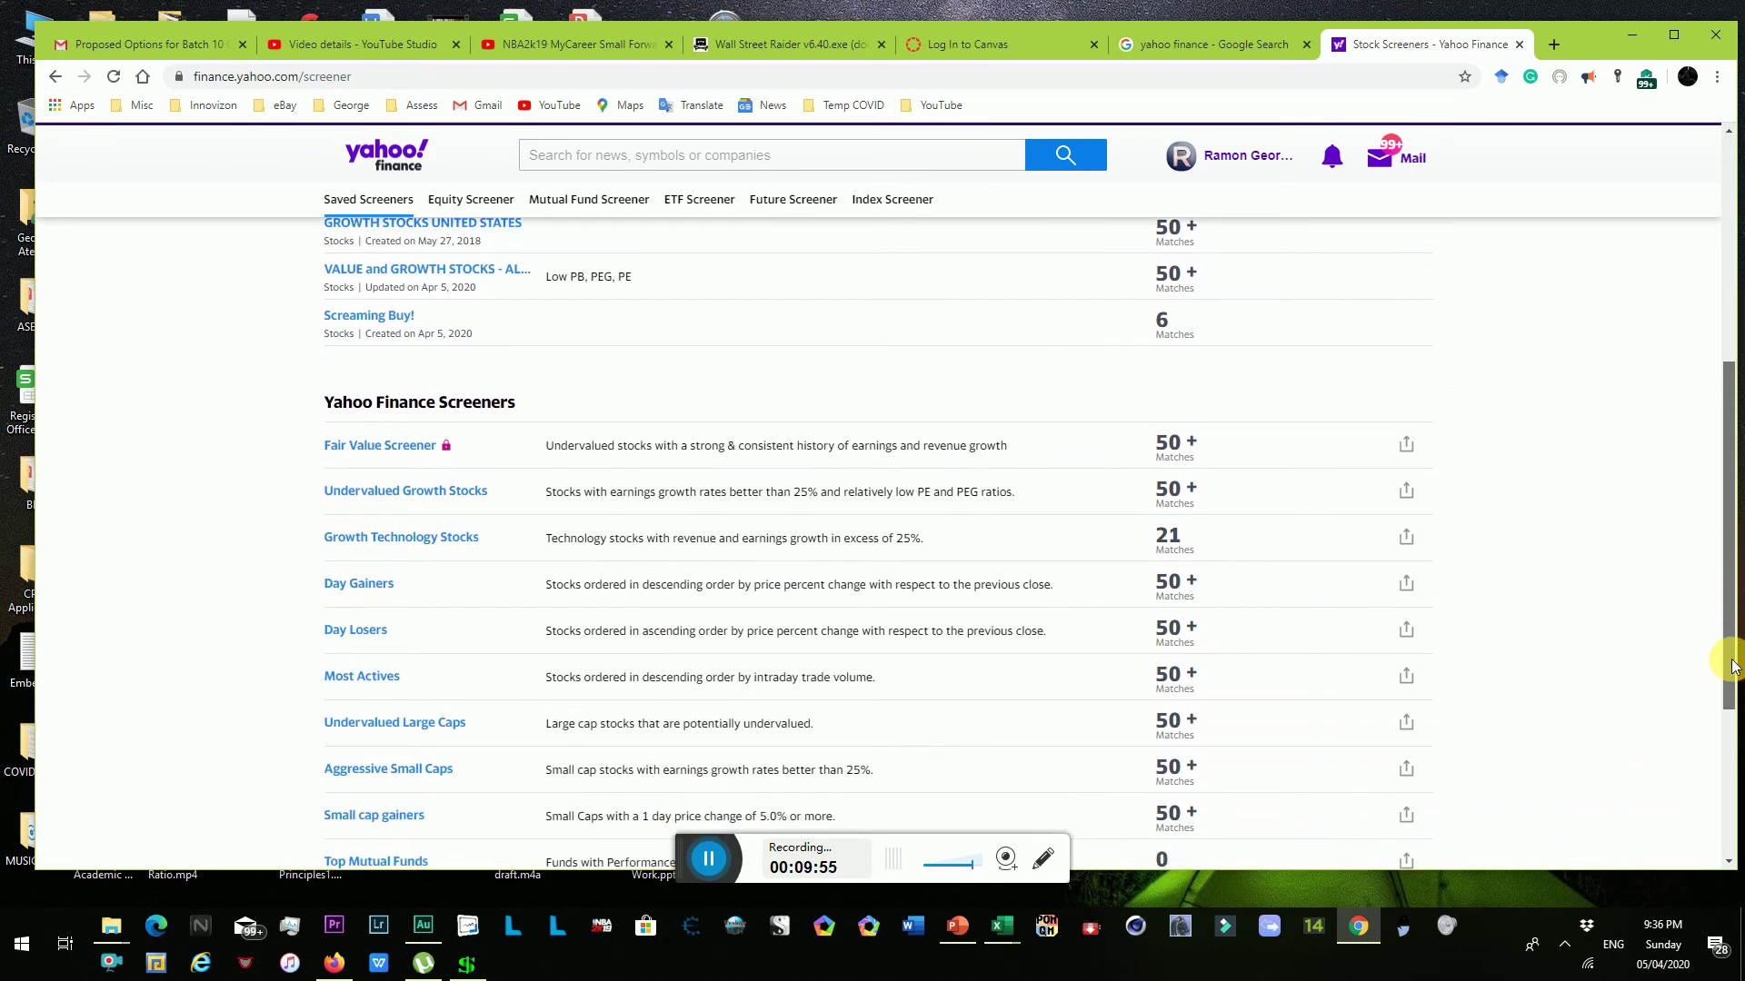
click(431, 490)
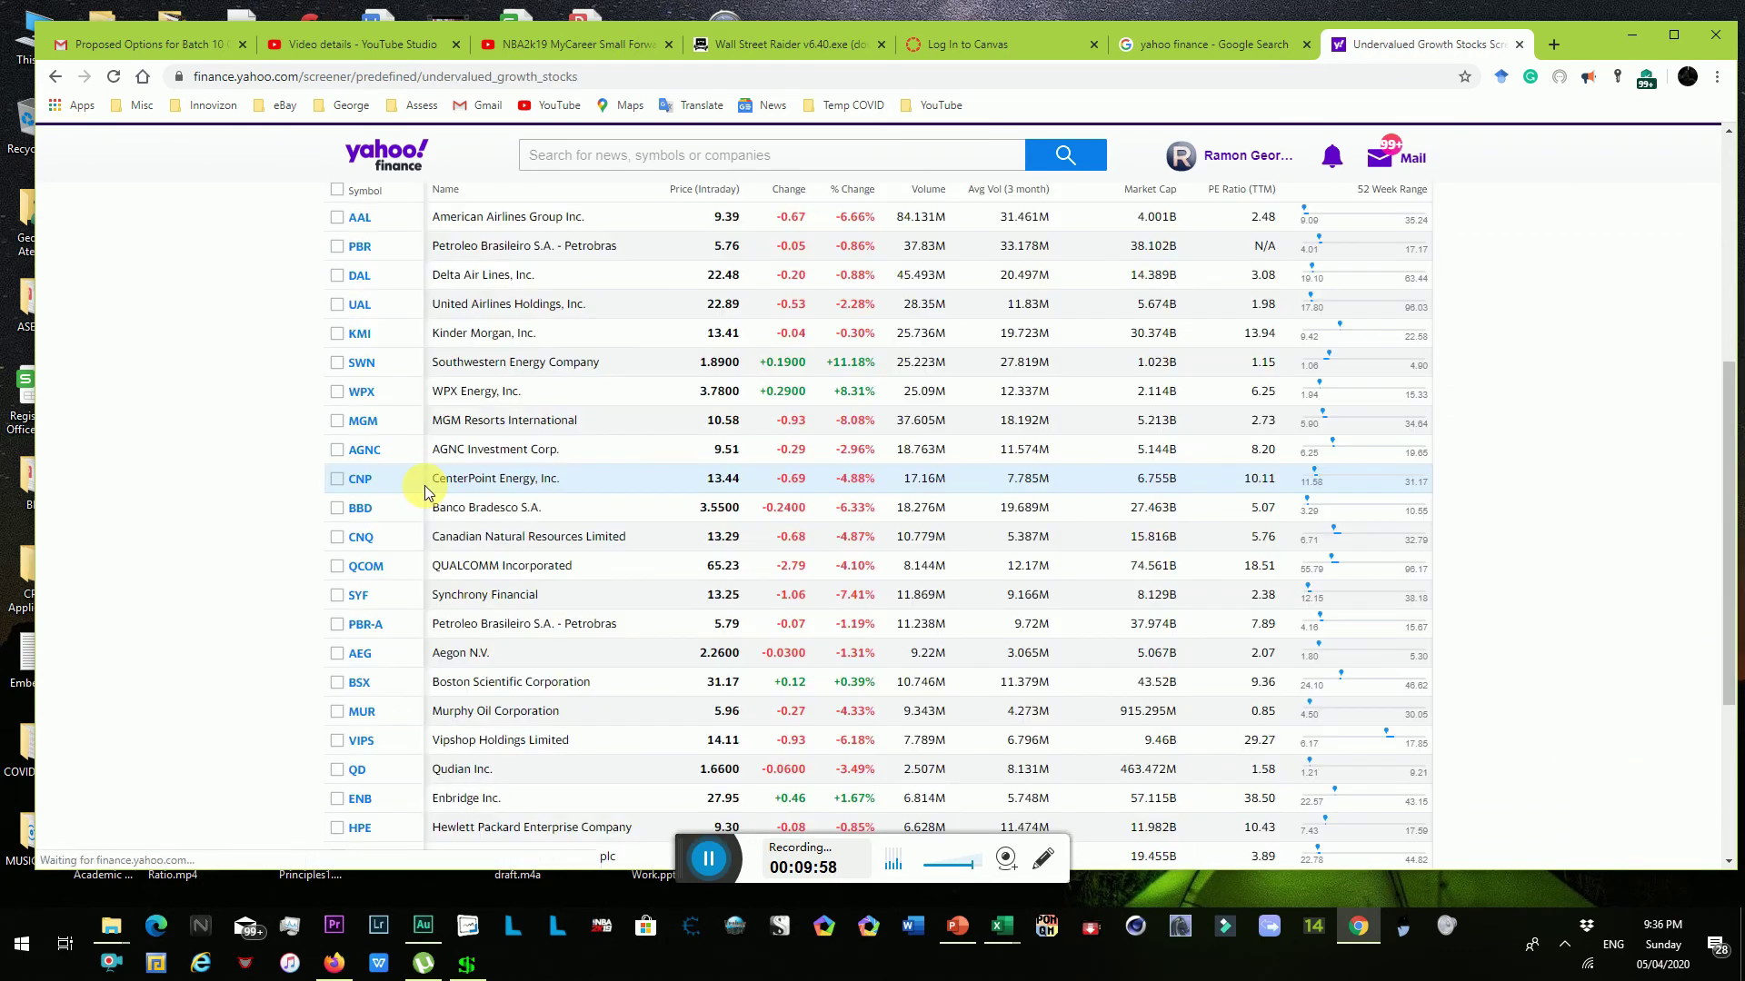
mouse_move(1738, 254)
mouse_down()
mouse_move(1714, 155)
mouse_move(1712, 232)
mouse_up()
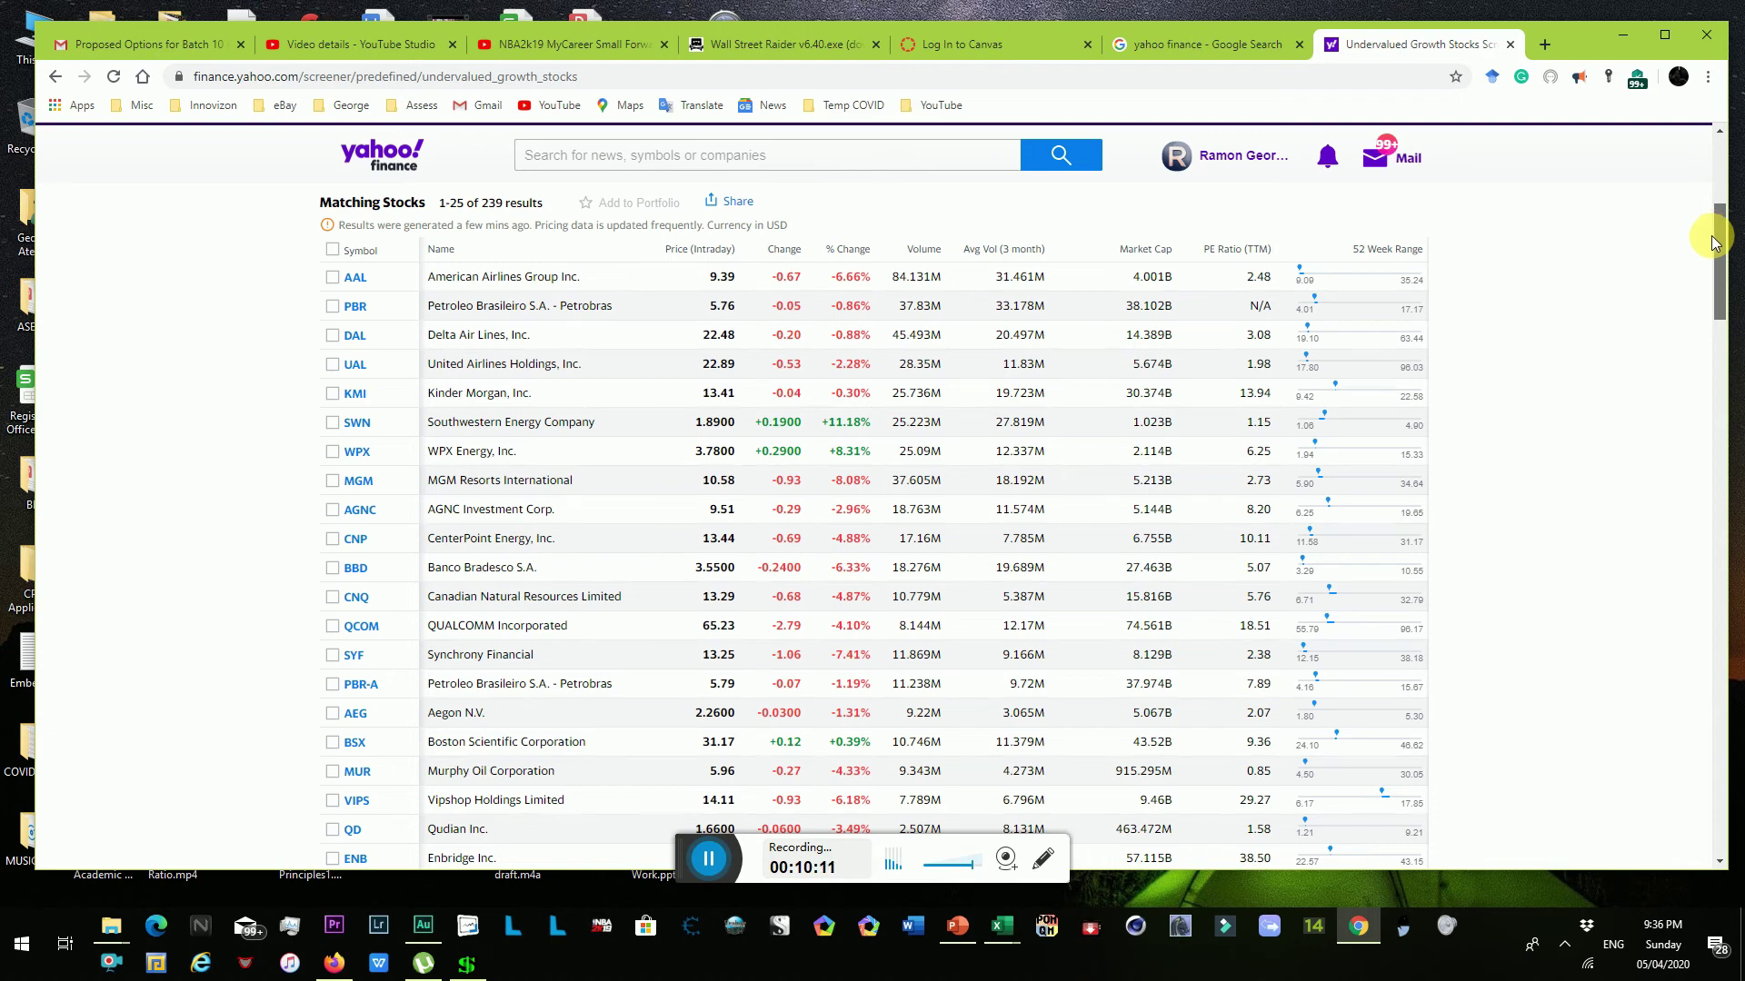
scroll(1714, 238, down, 1)
scroll(1715, 236, up, 1)
scroll(1713, 238, up, 3)
scroll(1713, 186, up, 2)
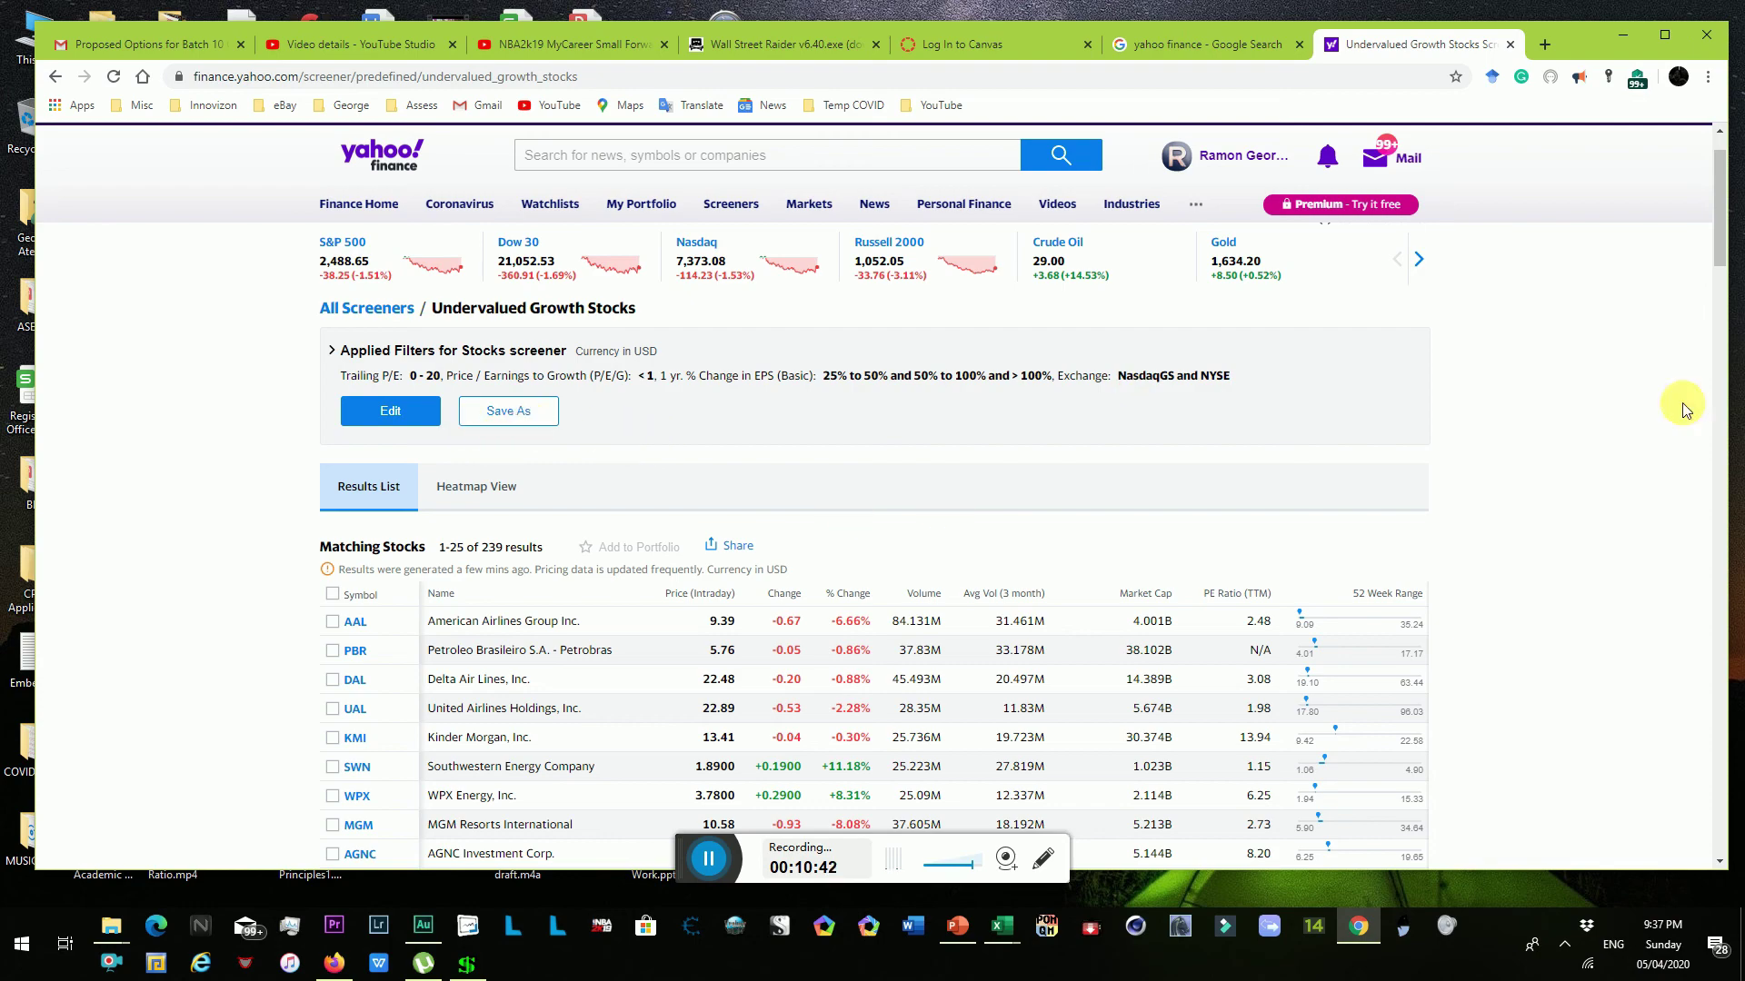
mouse_move(1724, 255)
mouse_down()
mouse_move(1726, 373)
mouse_move(1731, 234)
mouse_up()
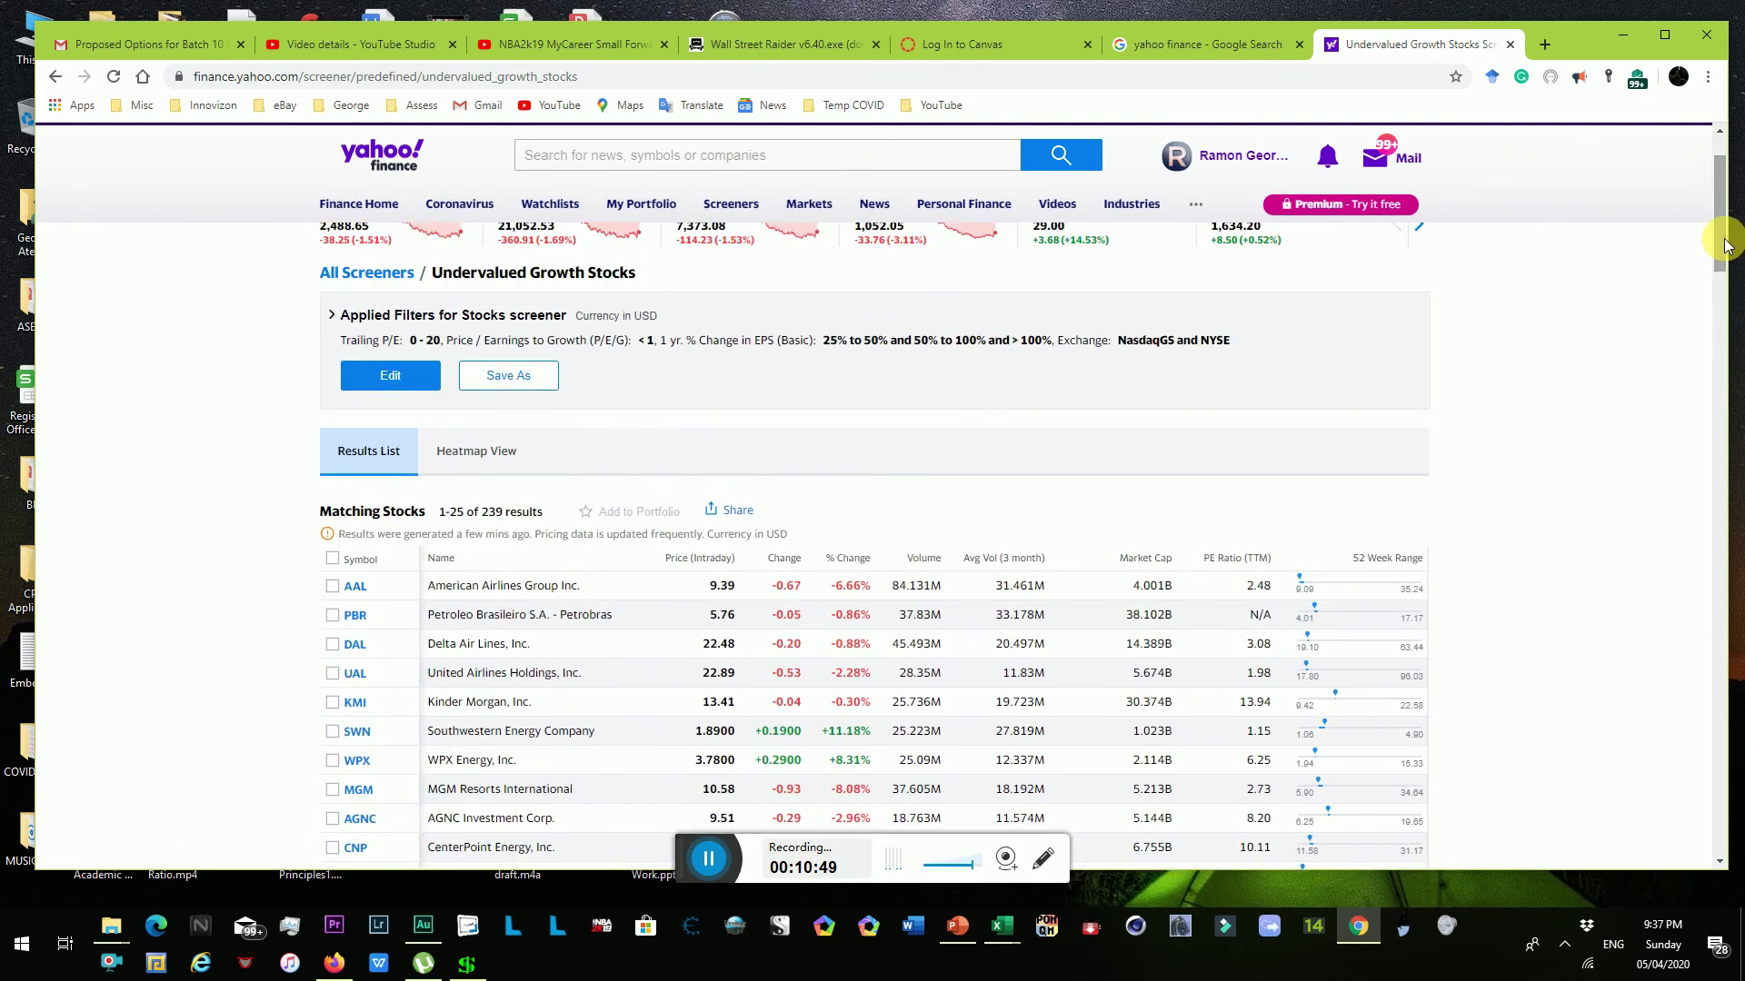
- Display the Undervalued Growth Stocks results as a heatmap and look over the stocks in it
click(454, 455)
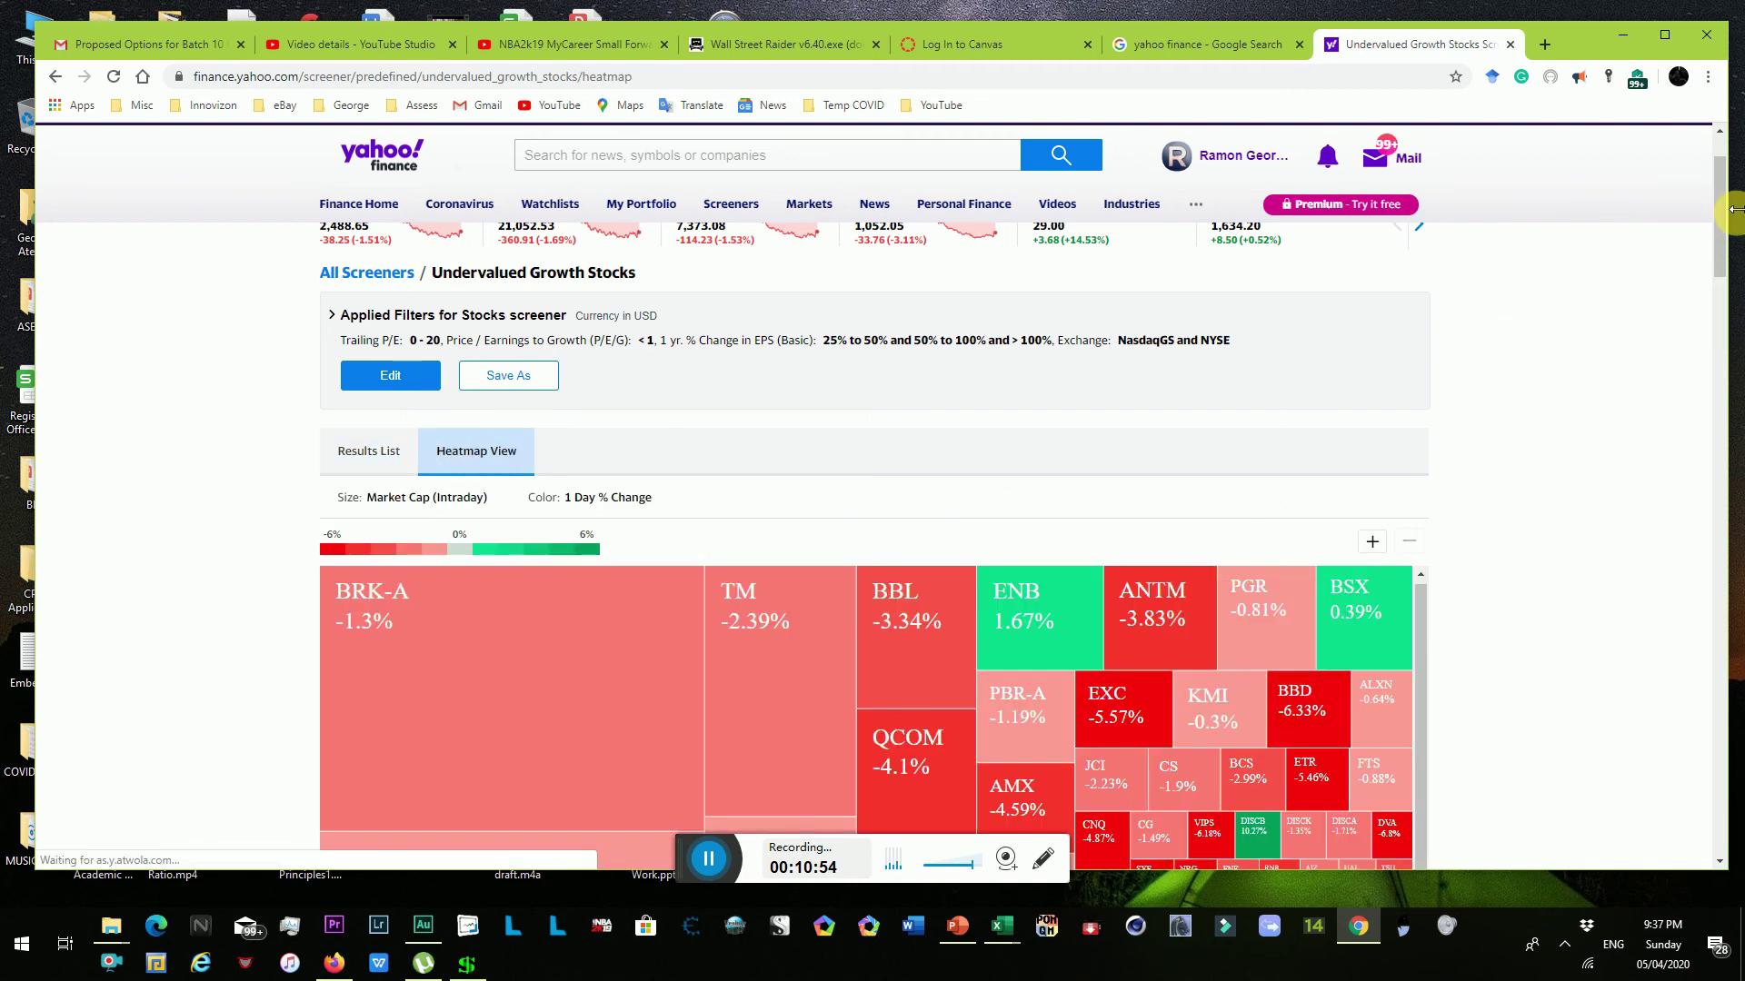
drag(1732, 214, 1735, 257)
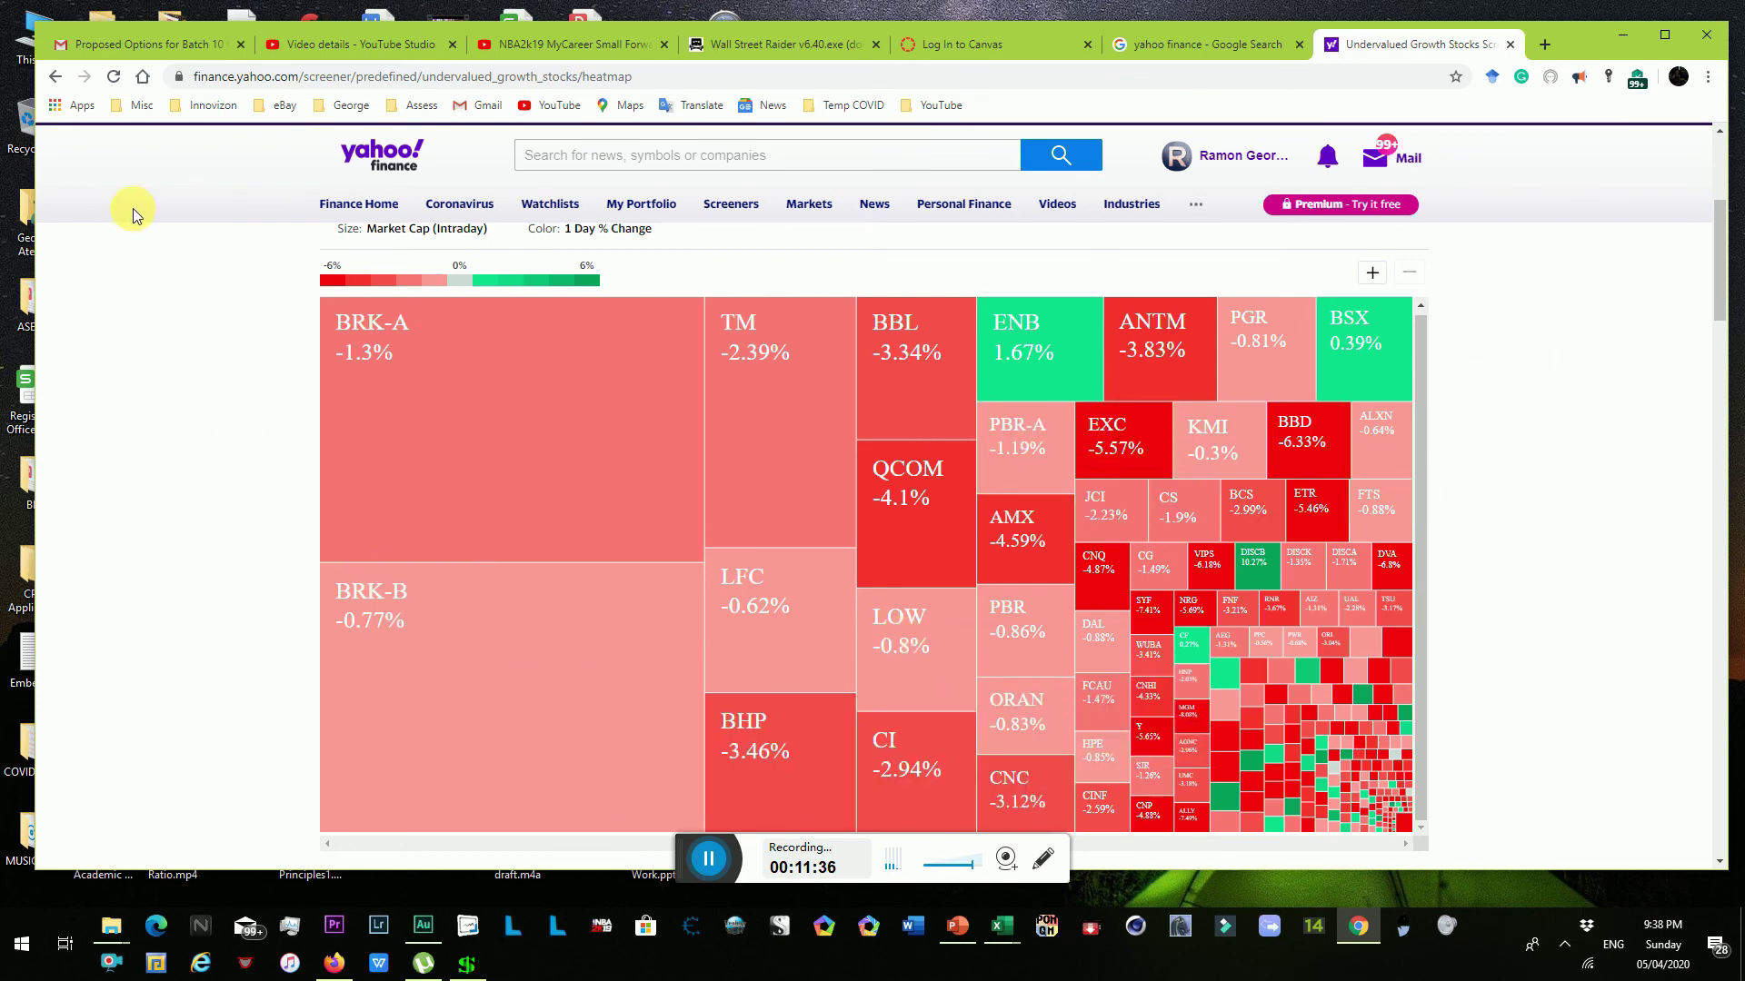
drag(1713, 241, 1703, 177)
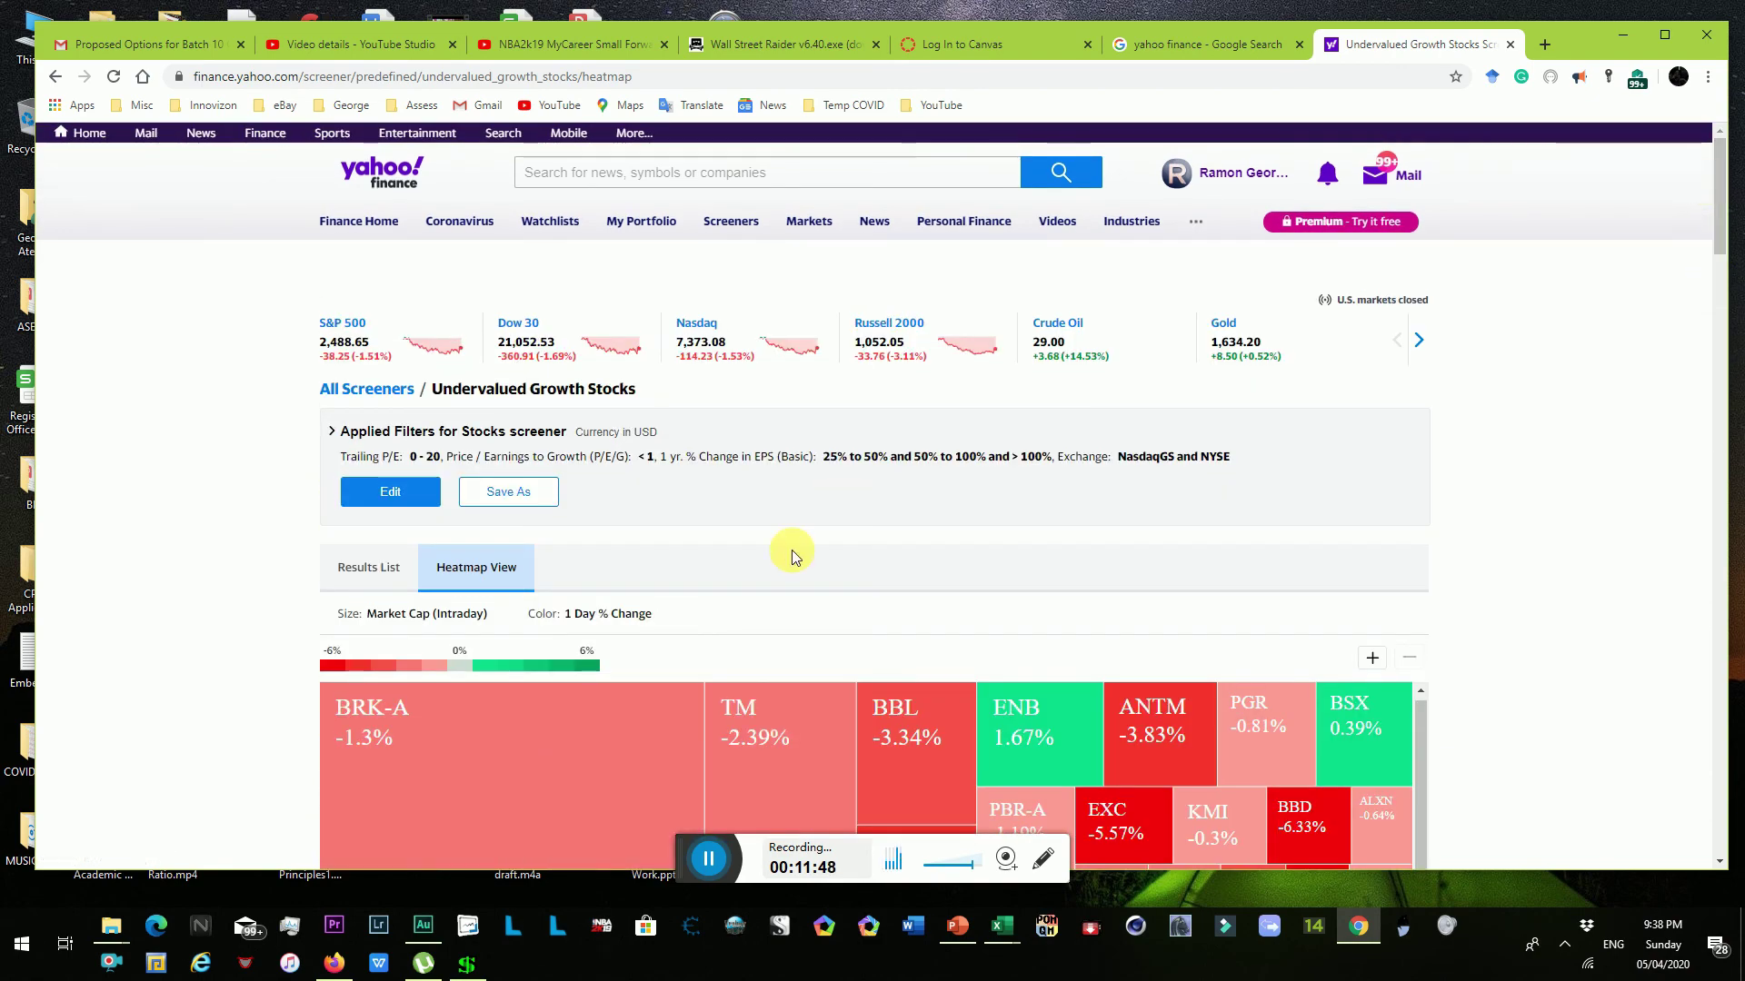